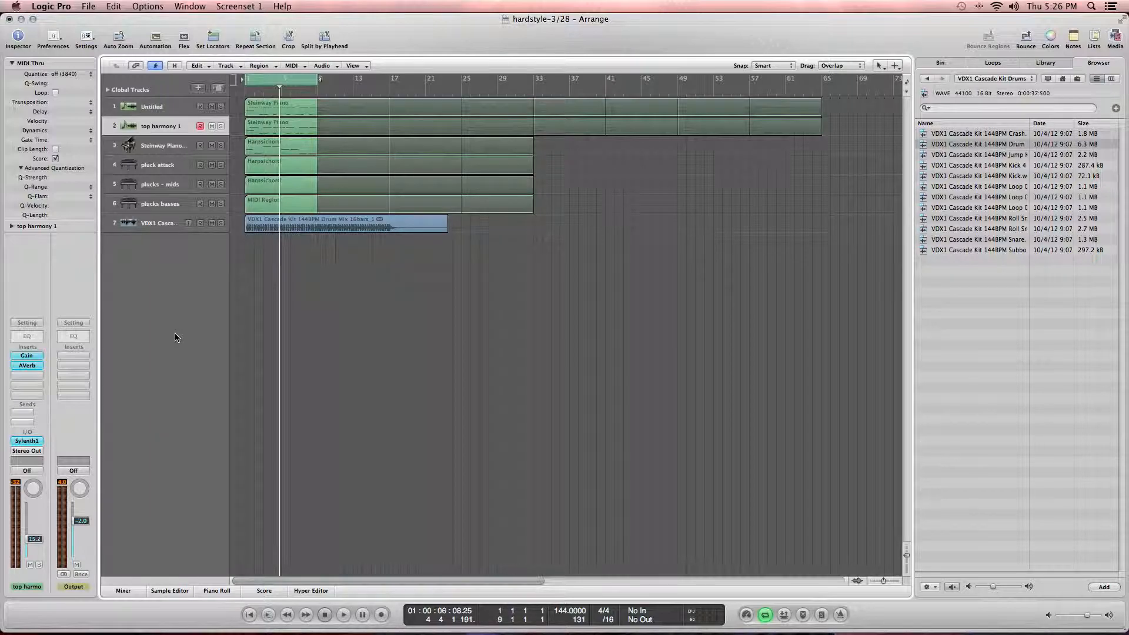
Step: Play the arrangement and solo the pluck attack track to audition it
key("space")
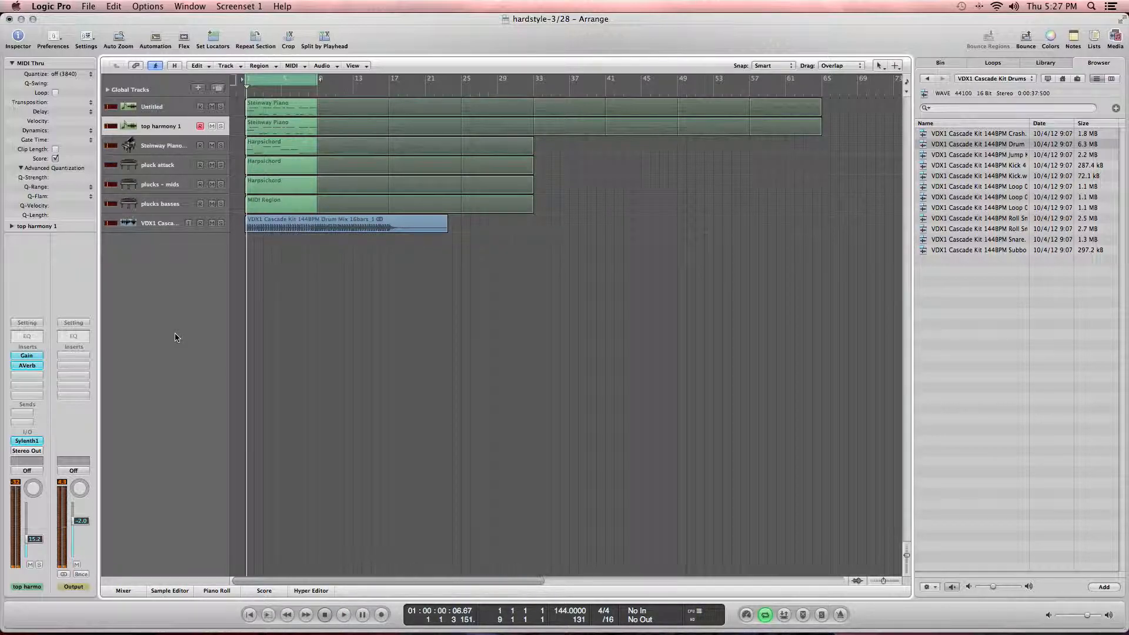
left_click(160, 221)
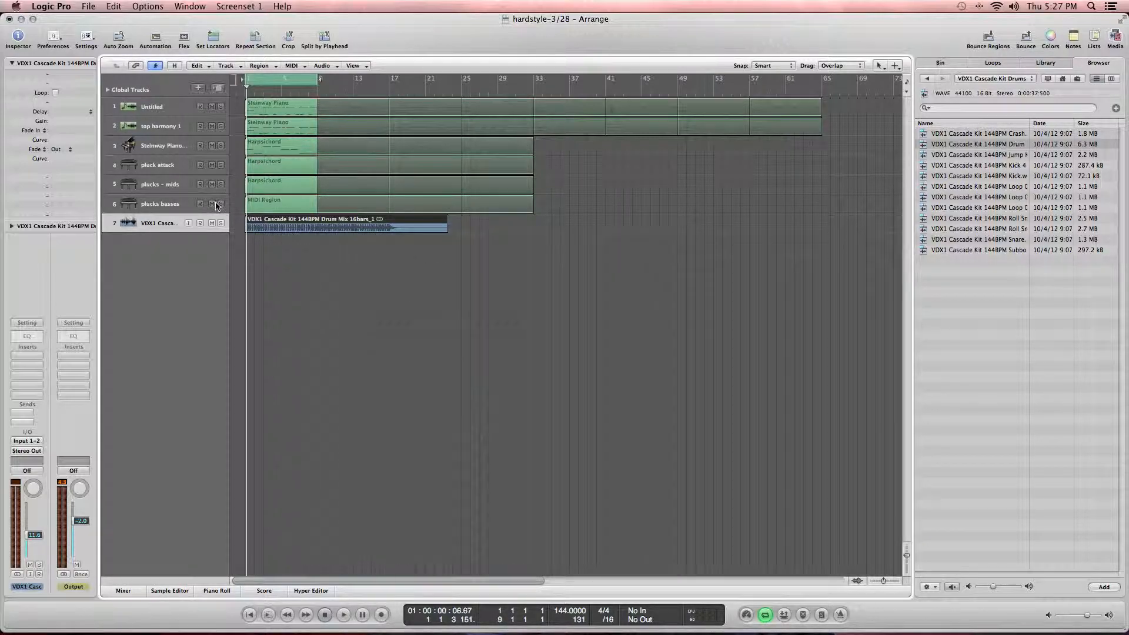
left_click(221, 166)
left_click(180, 169)
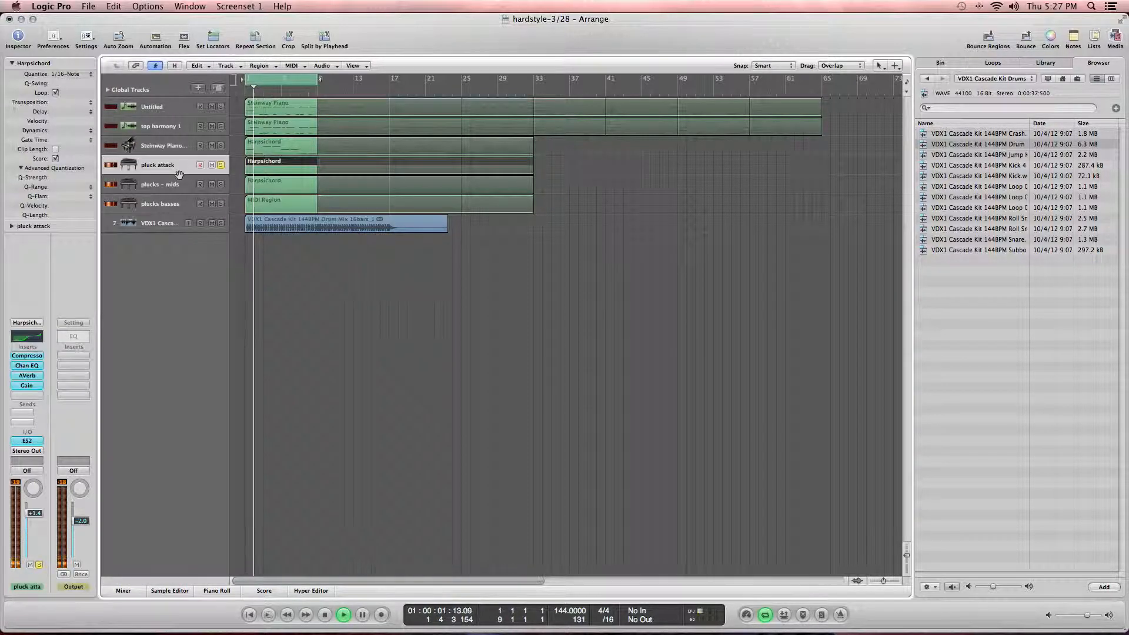
Step: Audition the plucks – mids and plucks basses tracks by soloing each in turn
left_click(170, 185)
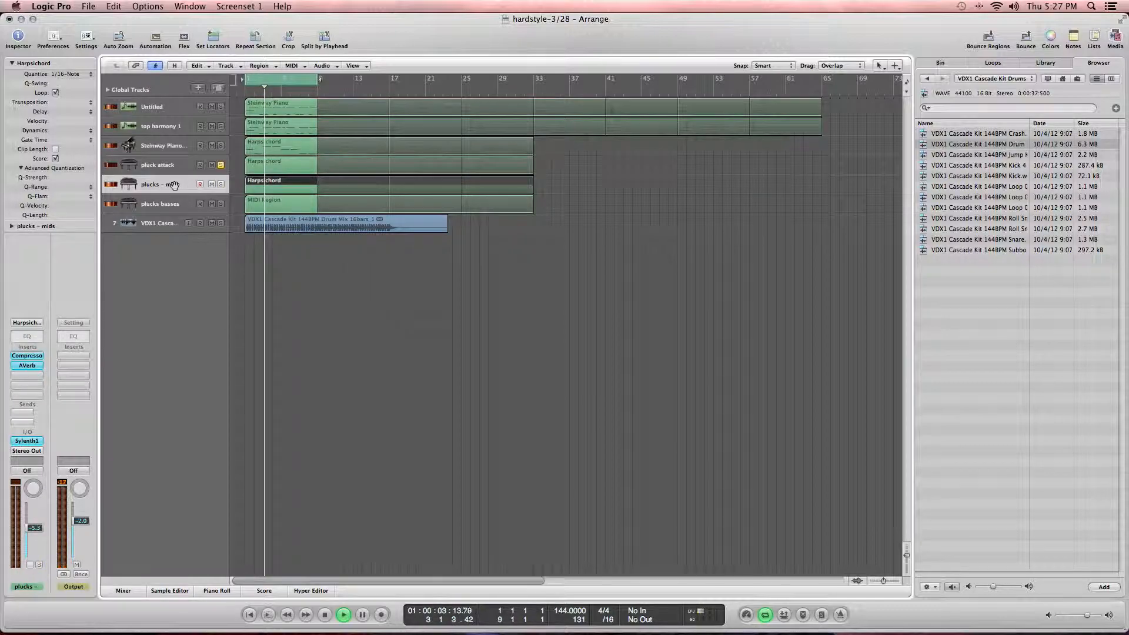
left_click(221, 184)
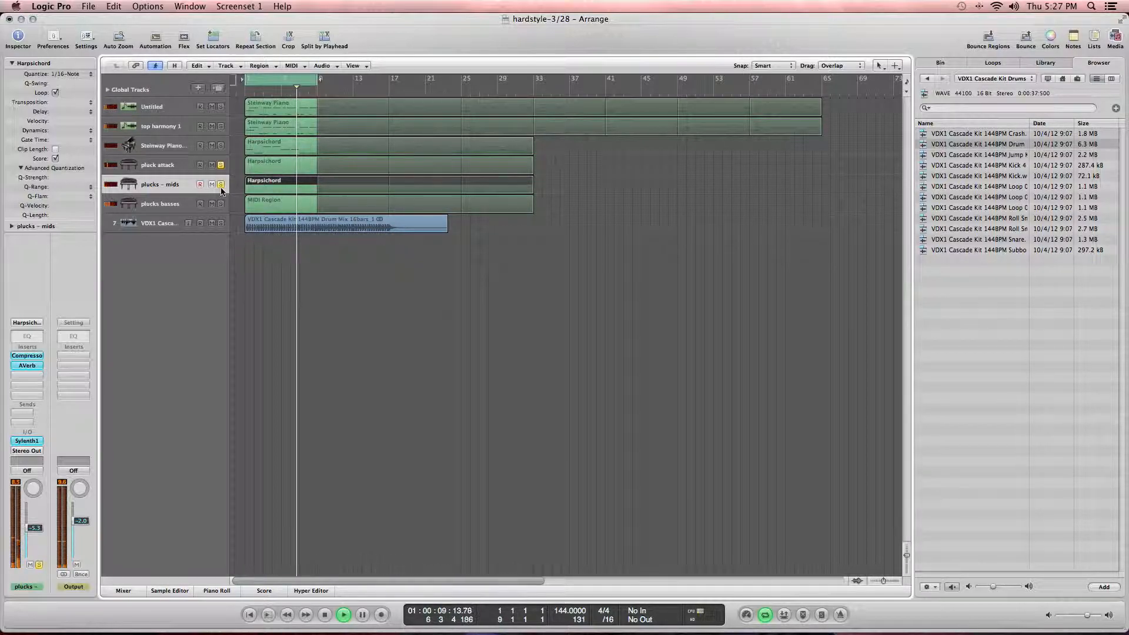
left_click(221, 184)
key("Down")
key("Return")
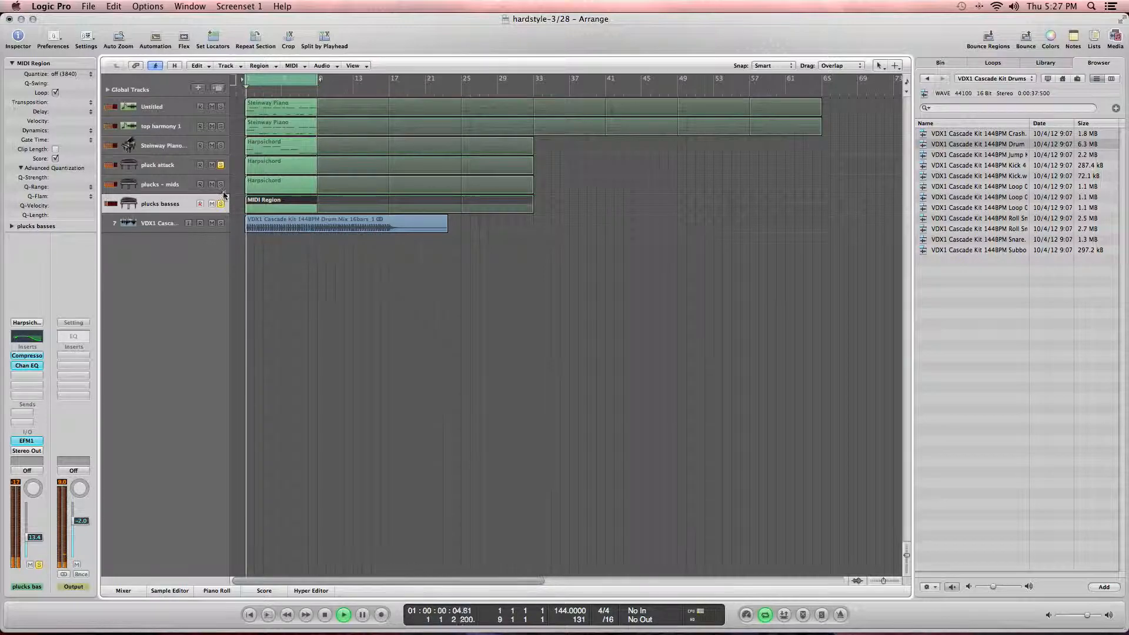
left_click(222, 204)
left_click(221, 186)
left_click(223, 167)
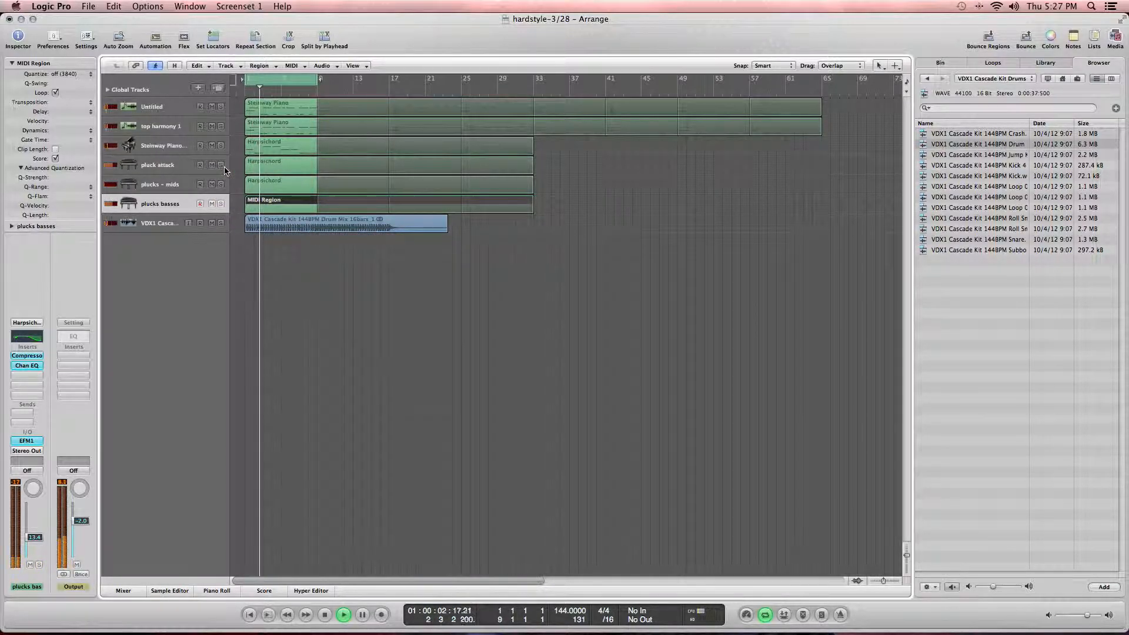
Step: Solo the top harmony track and inspect its Sylenth1 instrument
left_click(221, 125)
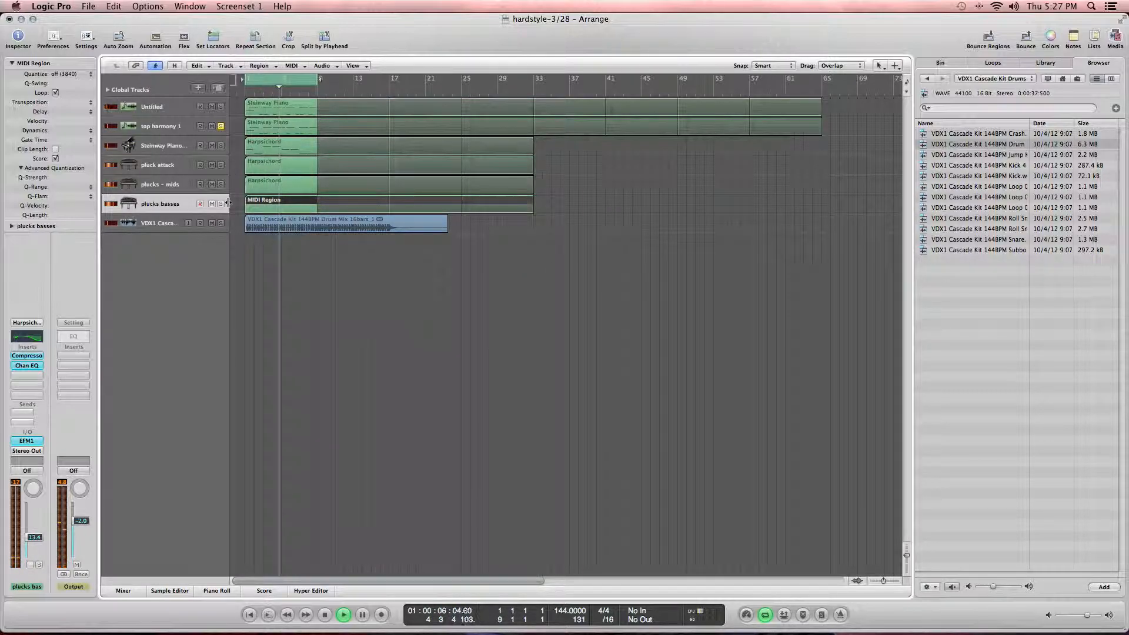
left_click(160, 127)
left_click(29, 441)
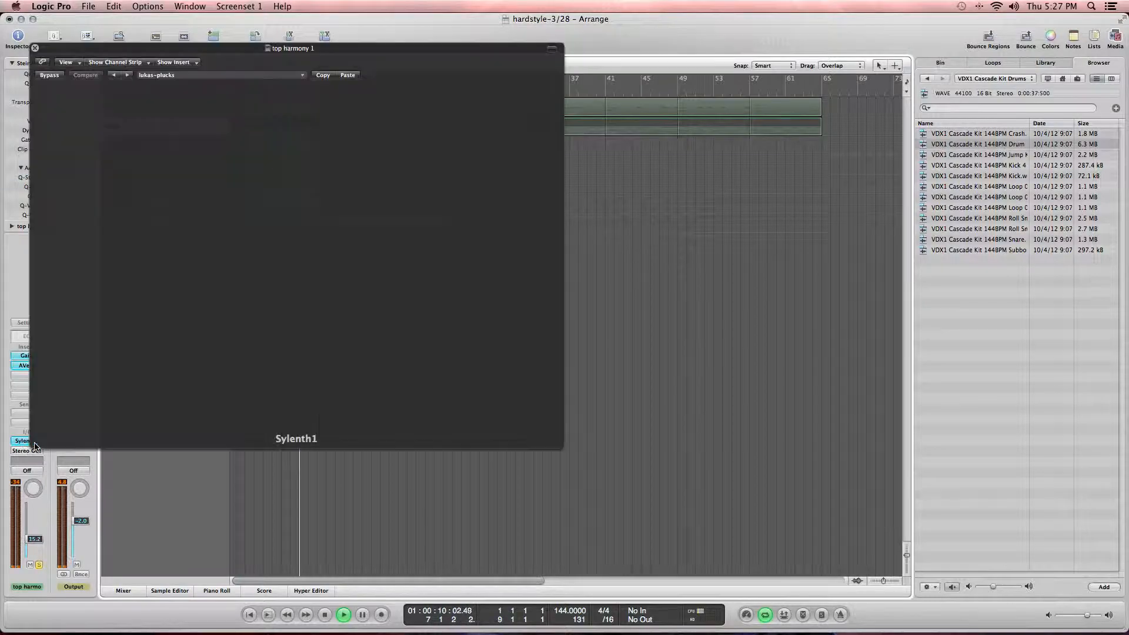
left_click(35, 49)
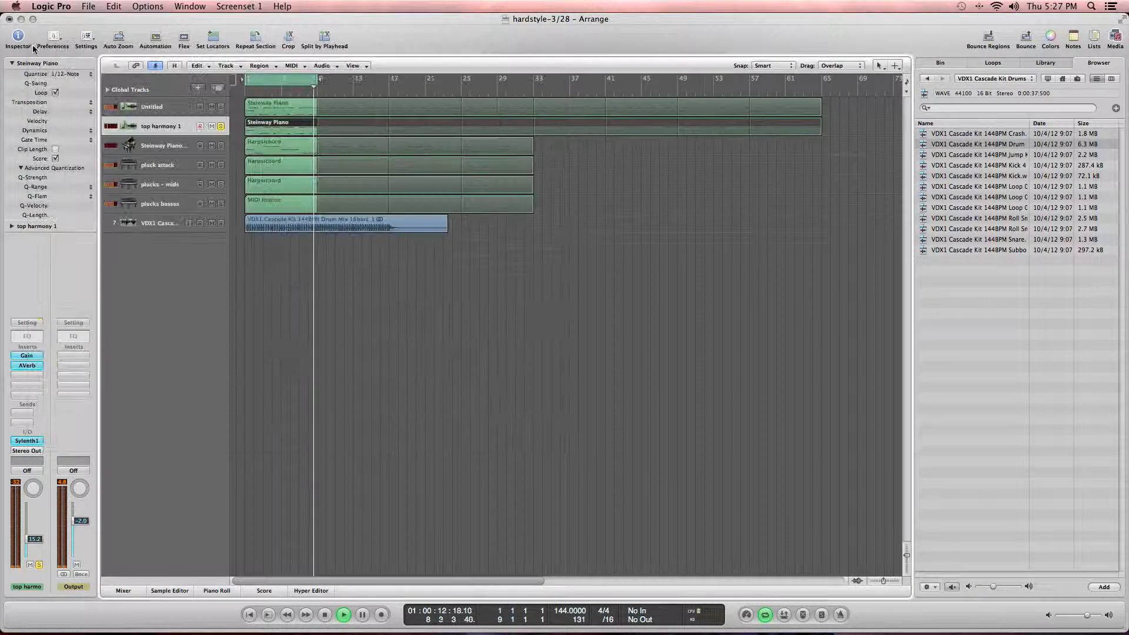
Step: Compare the top harmony track with its AVerb insert bypassed and active, then unsolo it
left_click(30, 366)
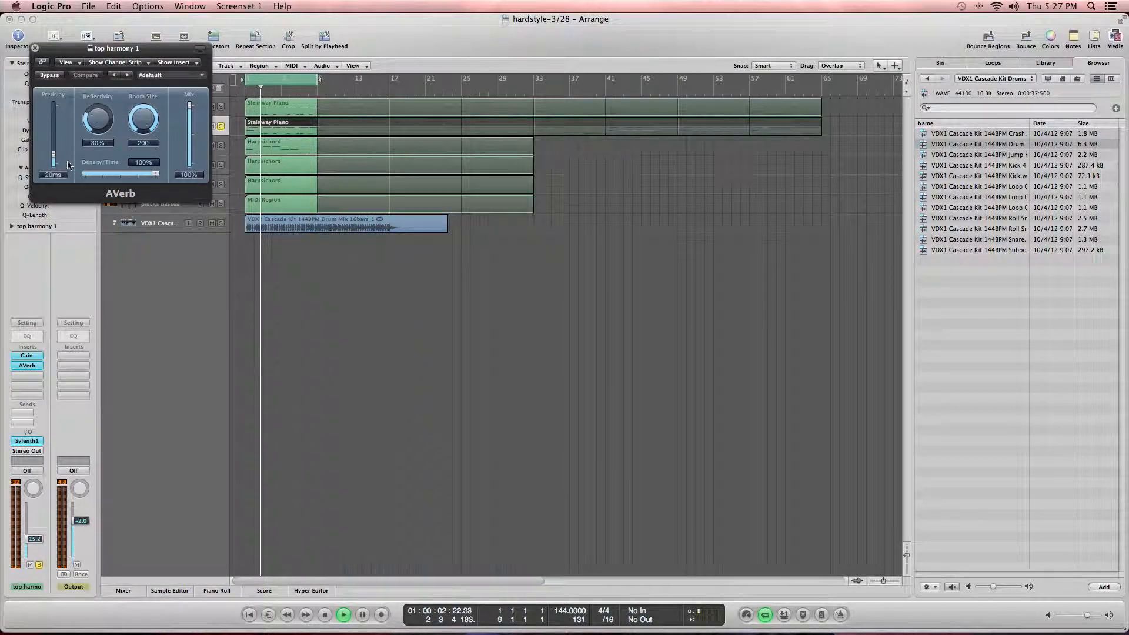
left_click(41, 76)
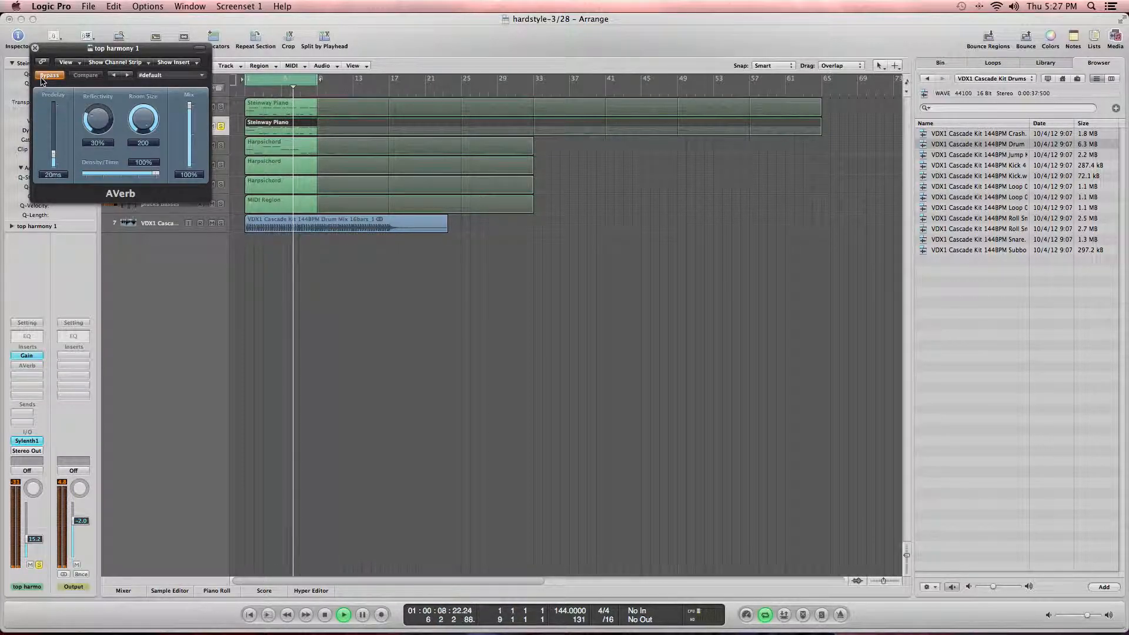
left_click(214, 127)
left_click(220, 127)
left_click(215, 126)
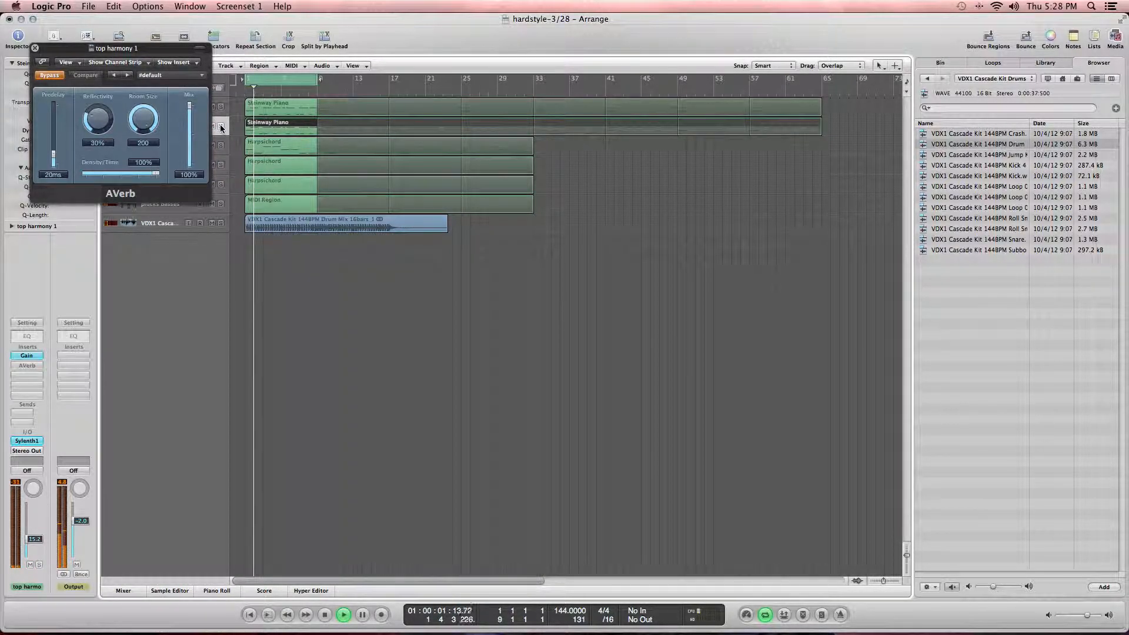
left_click(221, 127)
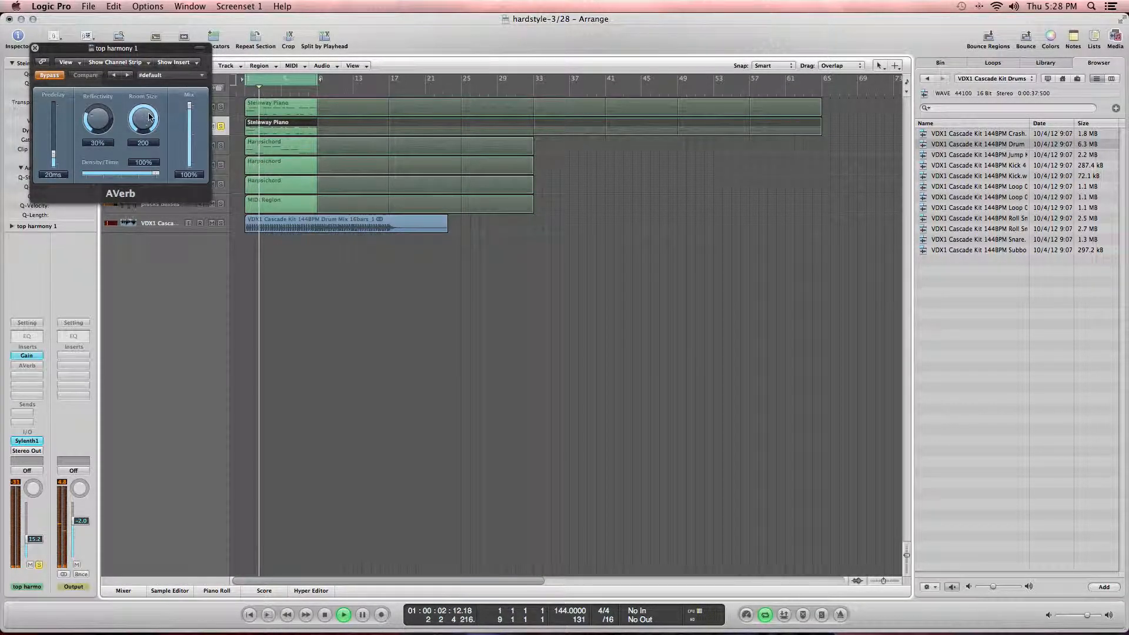
left_click(221, 126)
key("space")
left_click(35, 49)
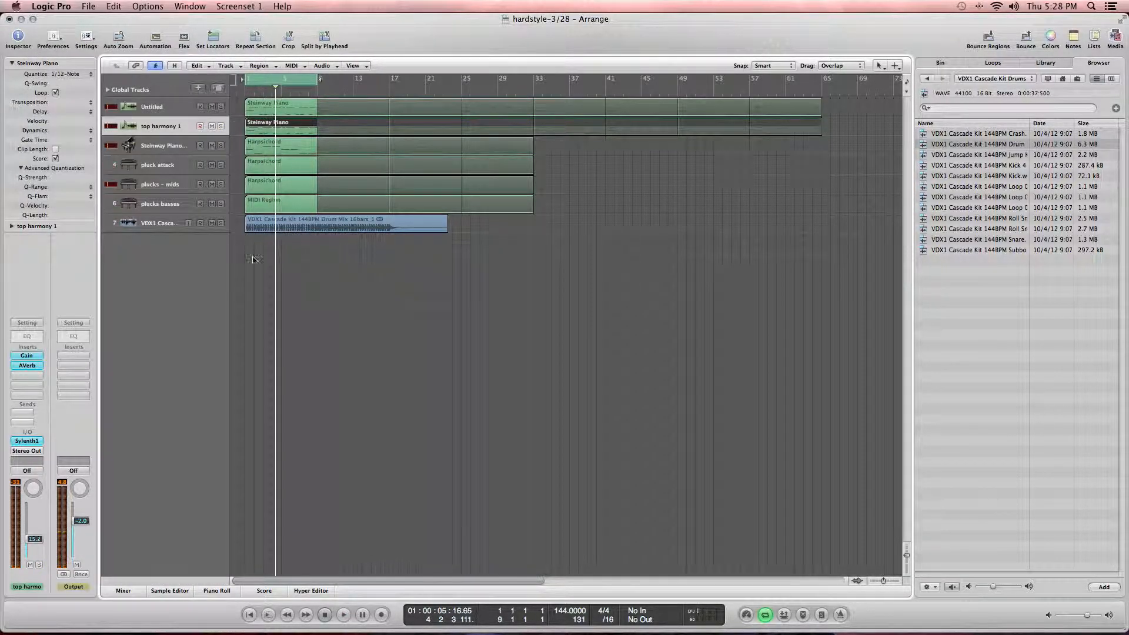
Step: Select the Steinway Piano track and play it back from the start
left_click(287, 345)
key("Return")
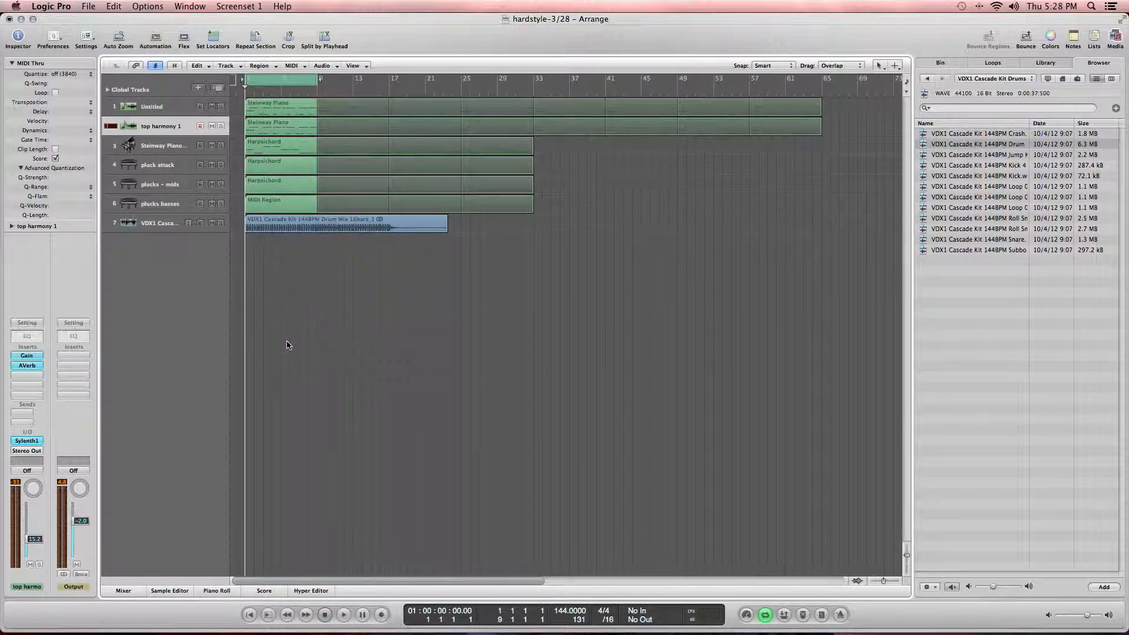
left_click(171, 148)
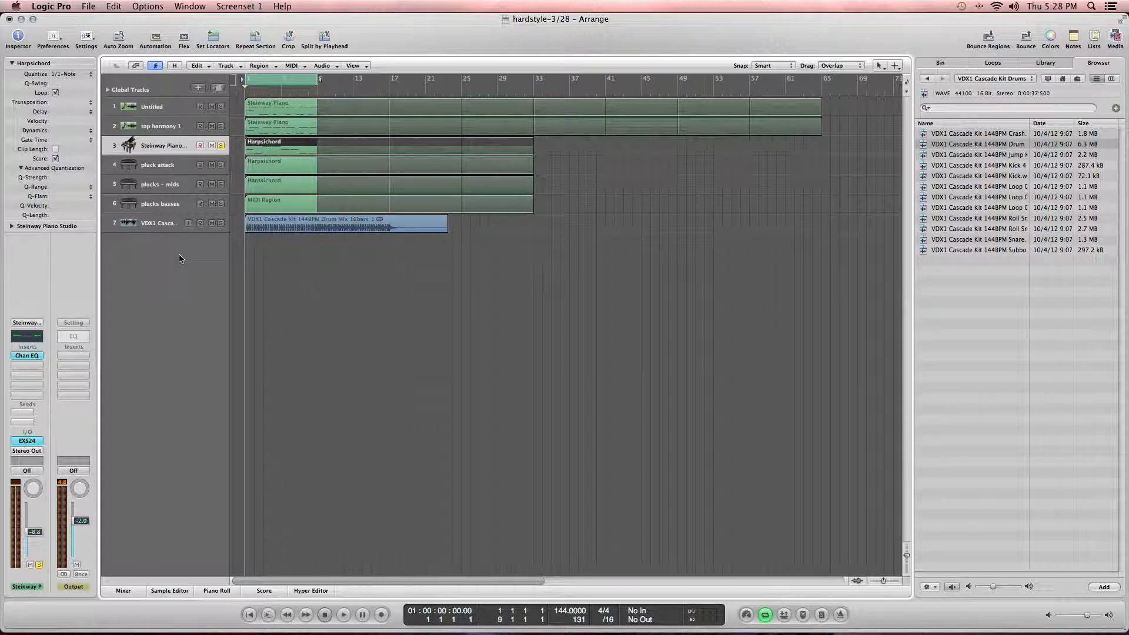
key("space")
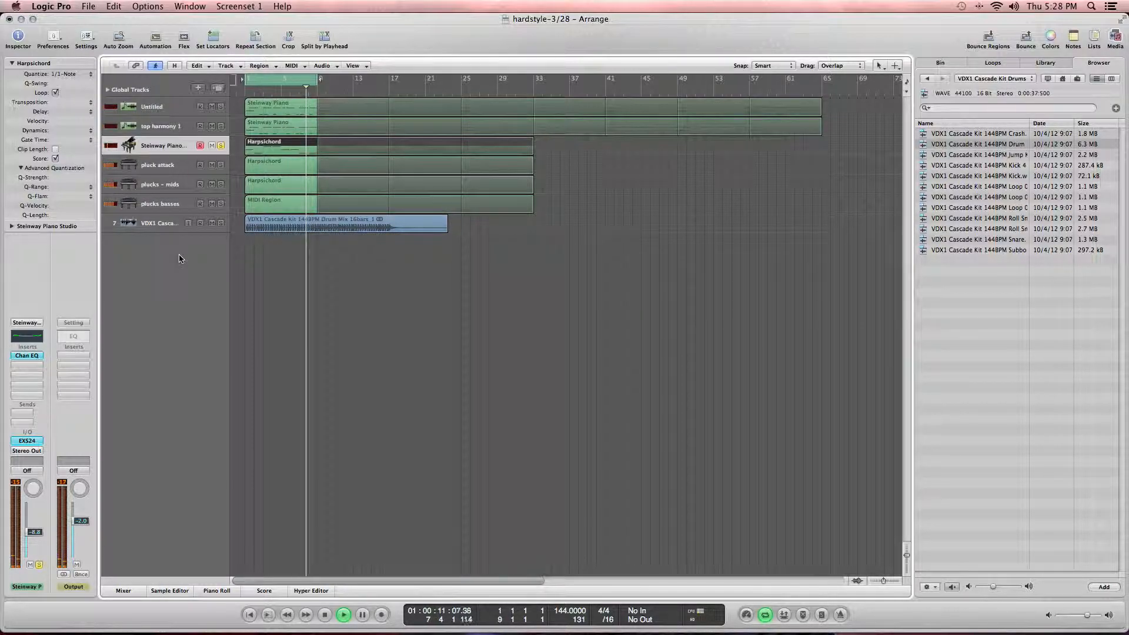
key("space")
key("Return")
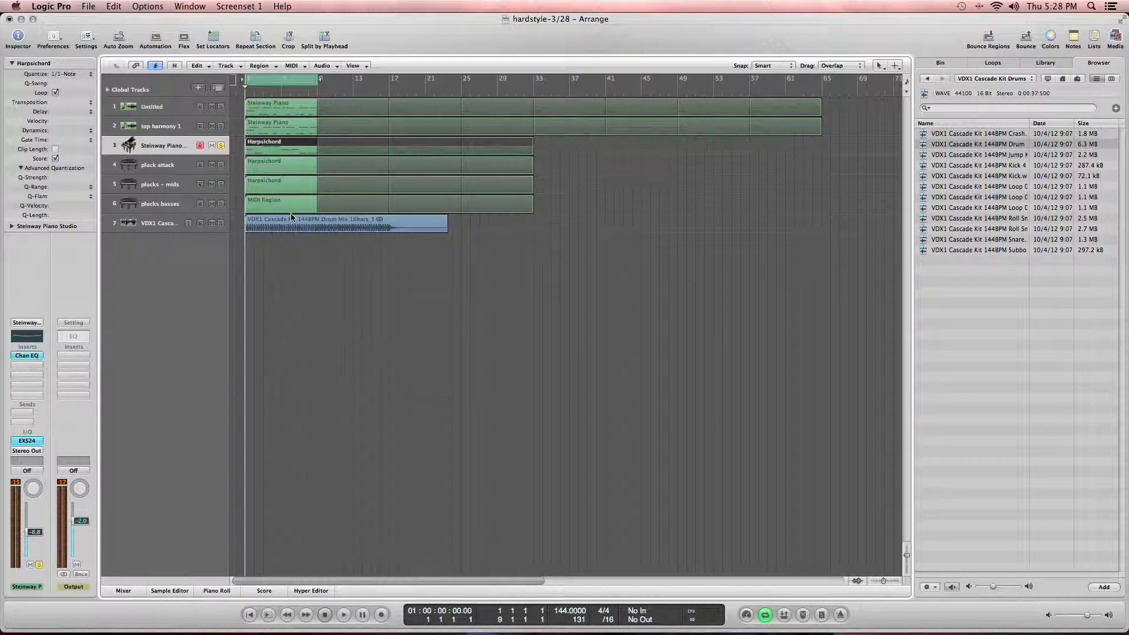
Step: Open the Steinway Piano track's Harpsichord region in the Piano Roll and duplicate the track
double_click(295, 141)
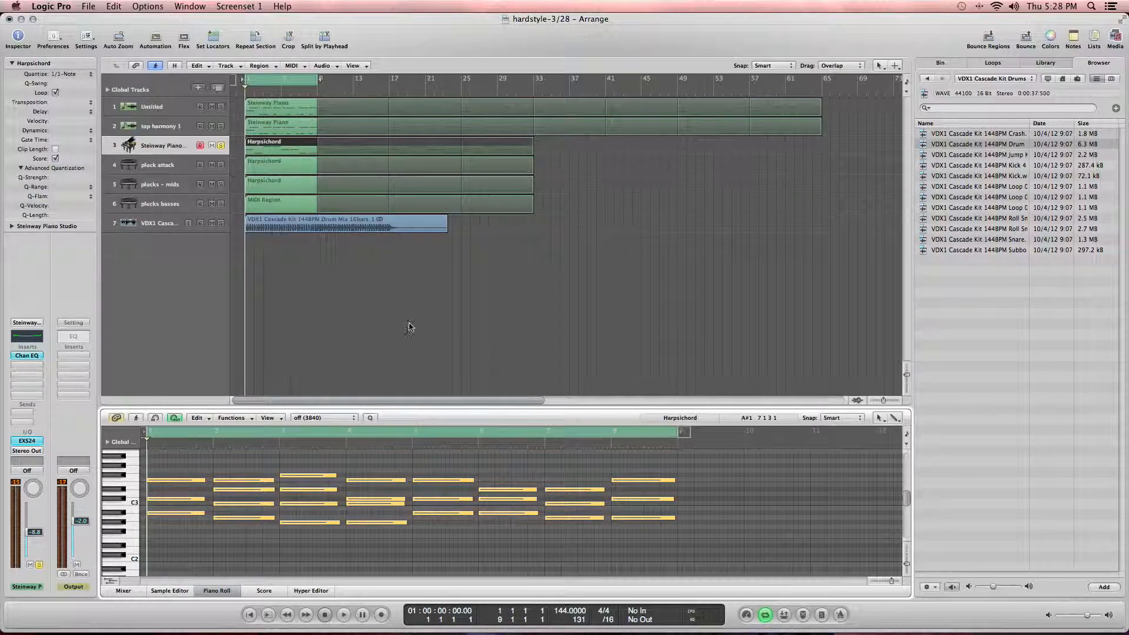
left_click(310, 147)
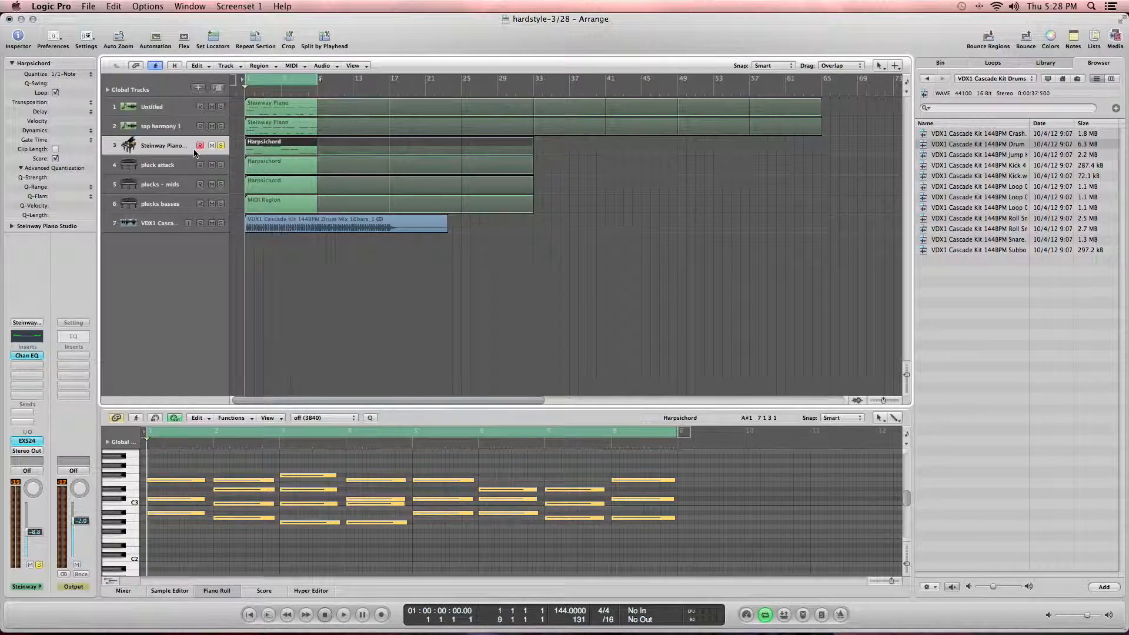
key("super+d")
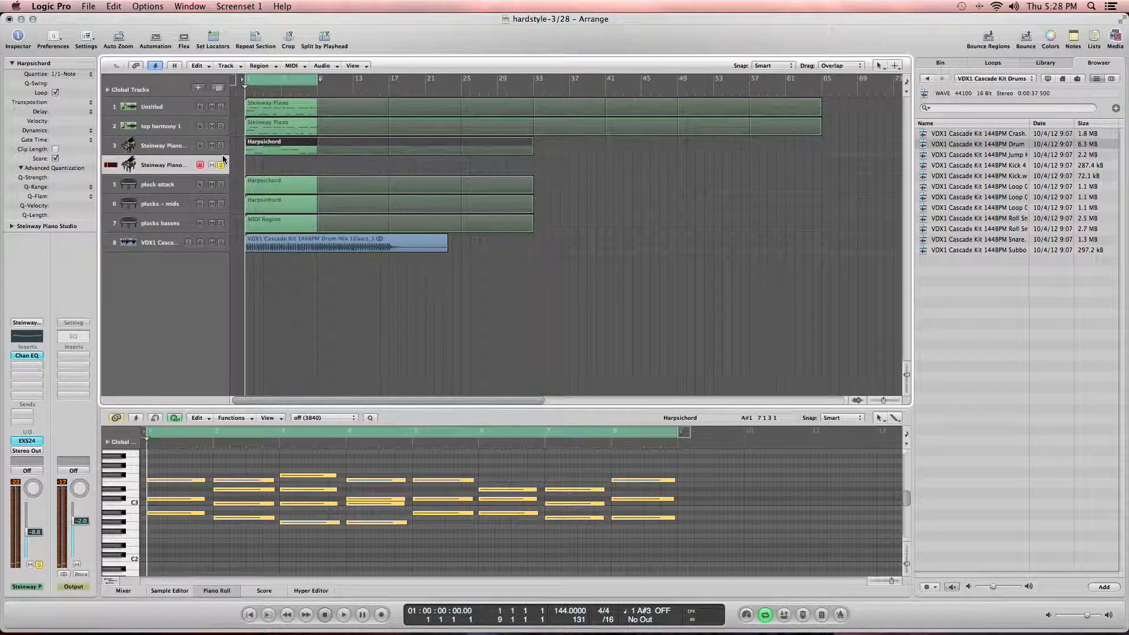
Step: Record a new piano part on the duplicated Steinway Piano track
key("r")
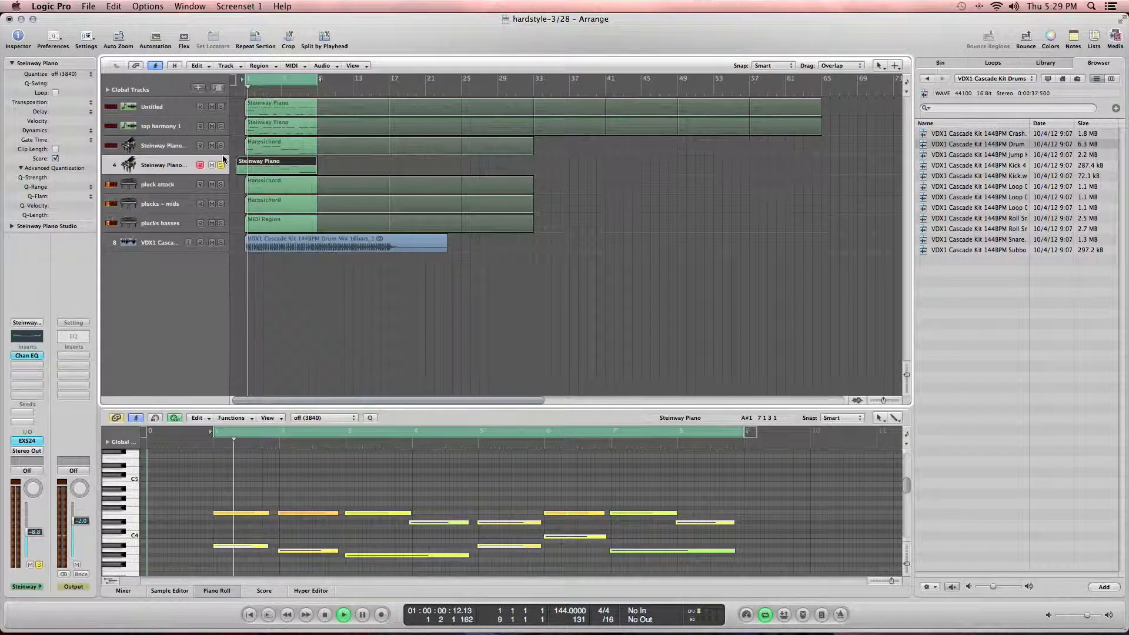
key("space")
Step: Set the new region's quantize to 1/16-Note and play it back
left_click(47, 75)
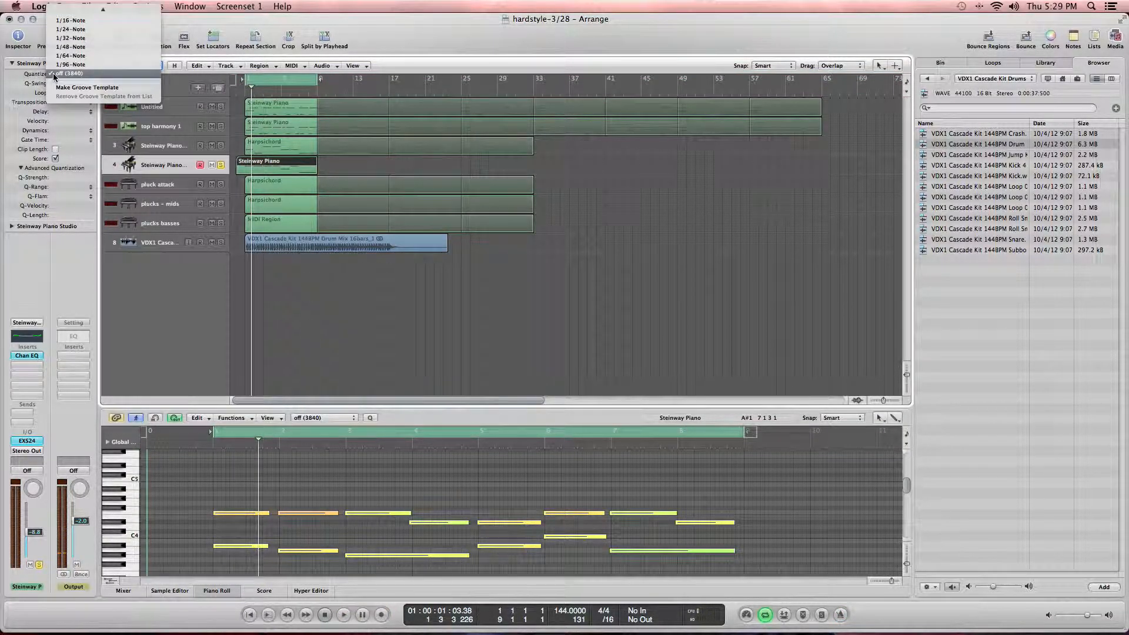
left_click(65, 23)
key("space")
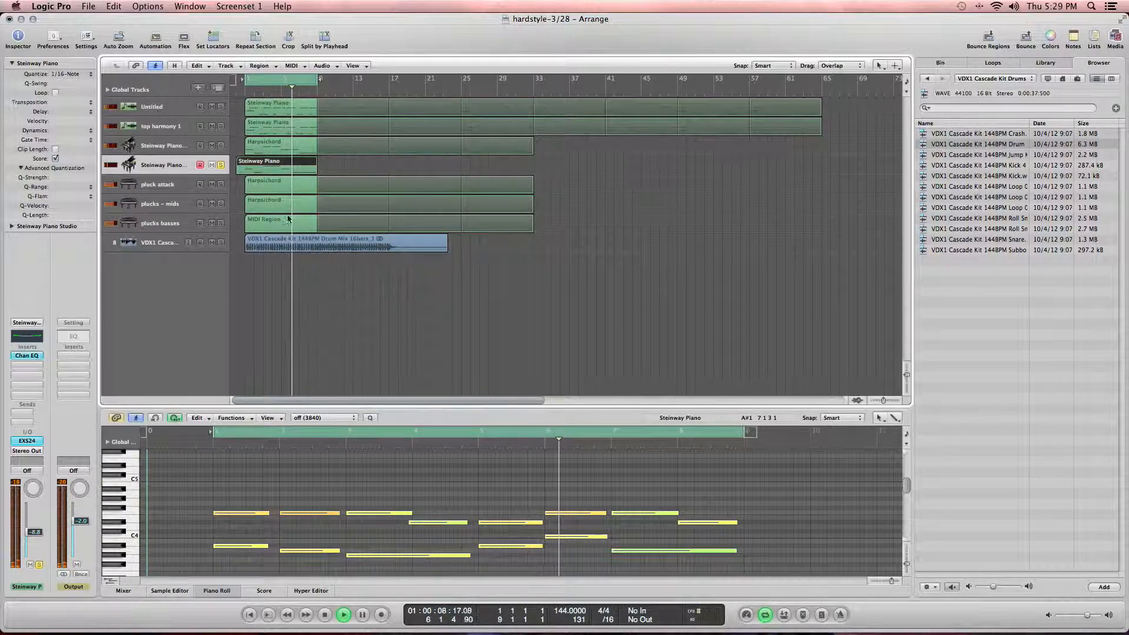
Step: Audition the original and new Steinway Piano parts and open the new region's notes in the Piano Roll
left_click(221, 146)
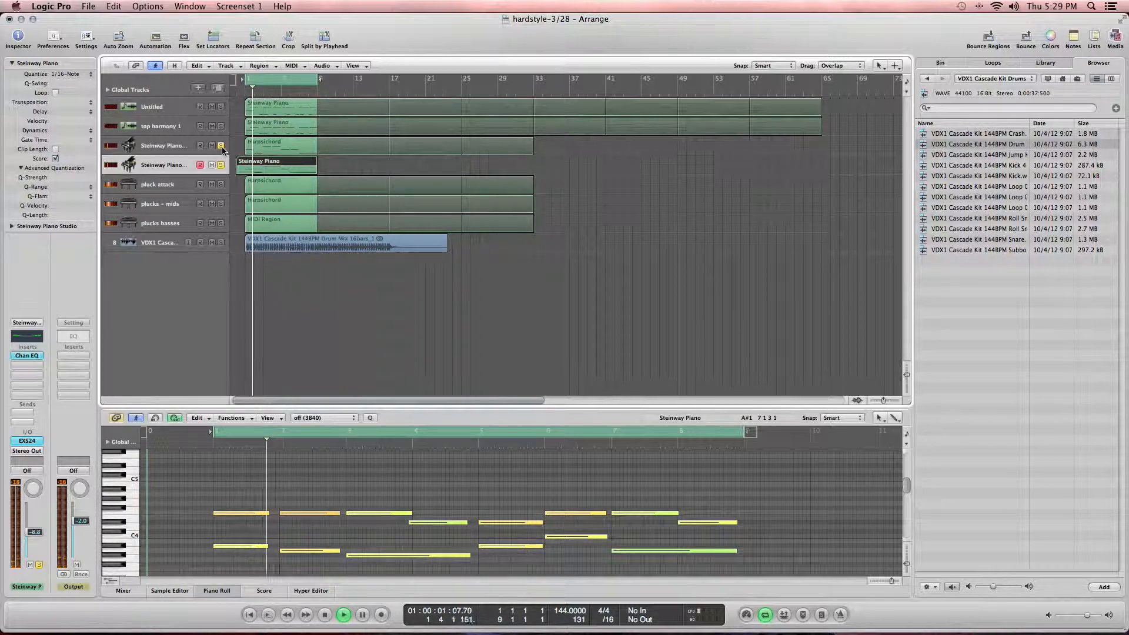
left_click(181, 146)
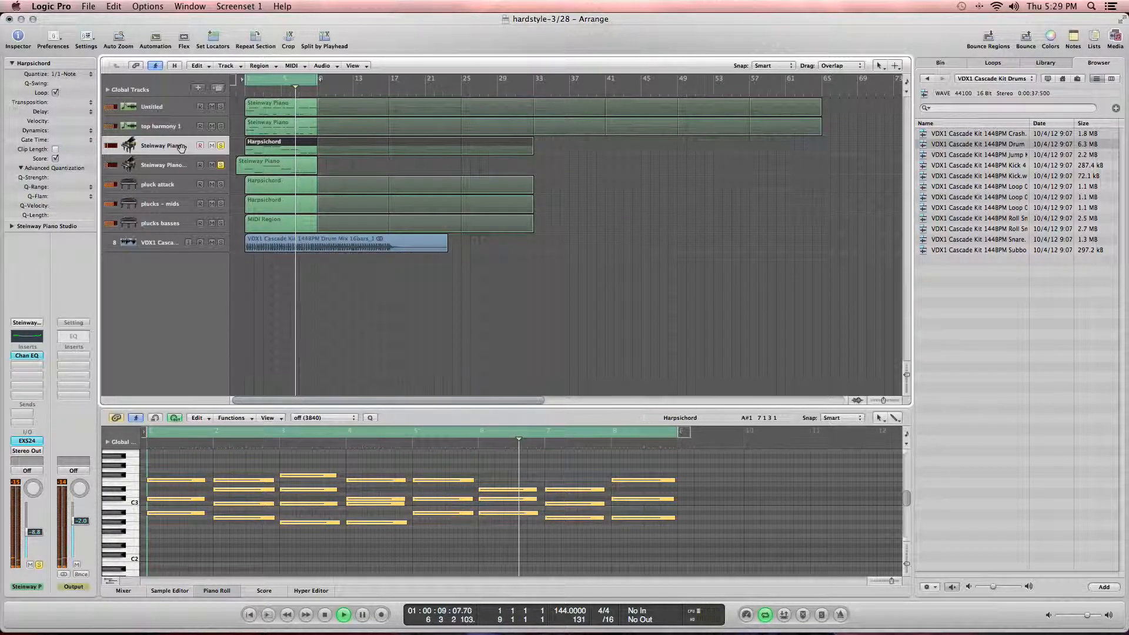
left_click(221, 146)
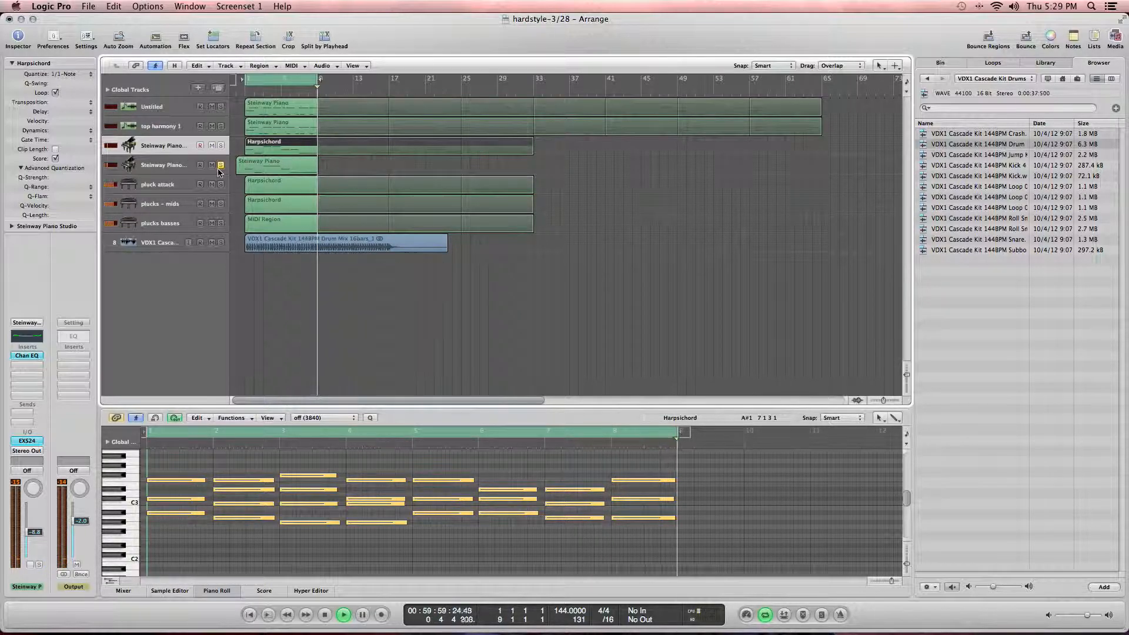
left_click(248, 170)
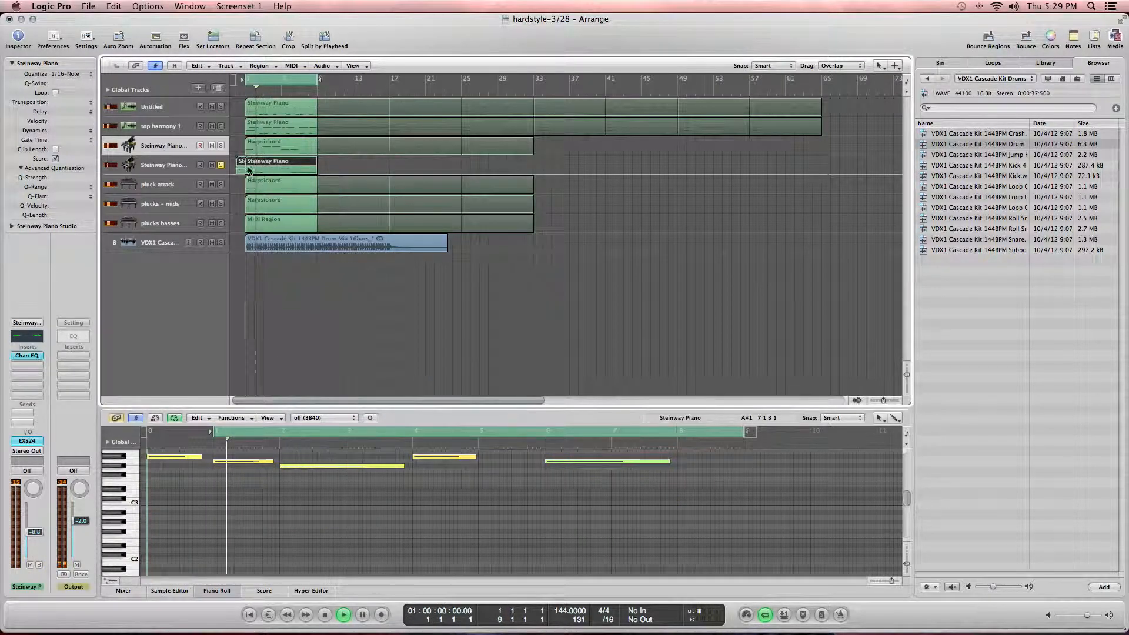
left_click_drag(248, 170, 249, 170)
scroll(352, 470, "up", 8)
scroll(354, 470, "down", 4)
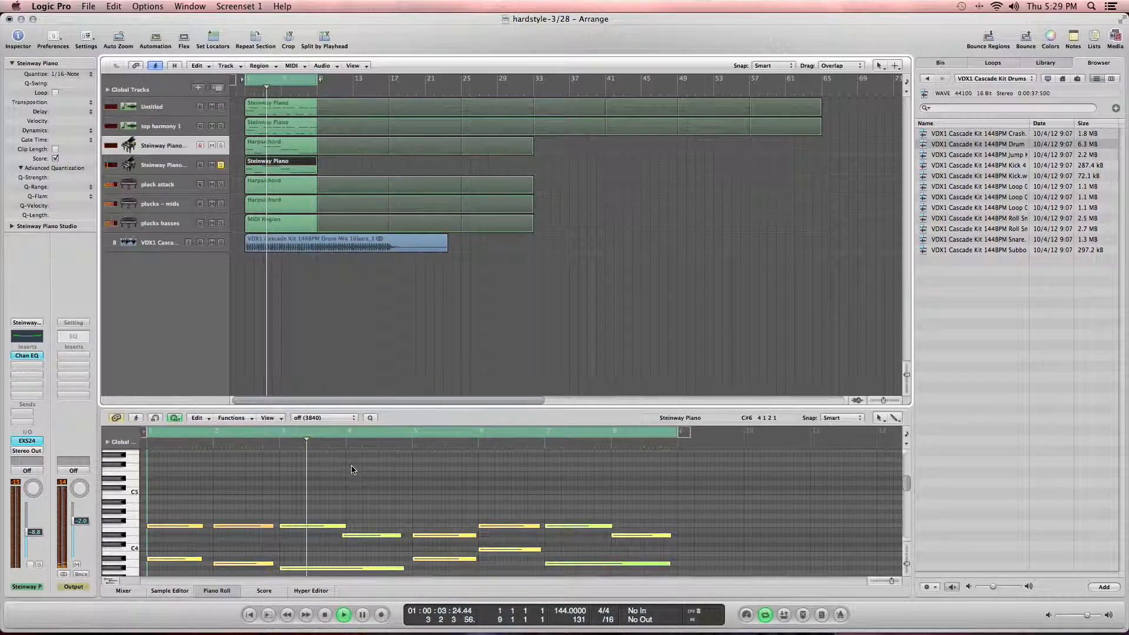
scroll(352, 469, "down", 2)
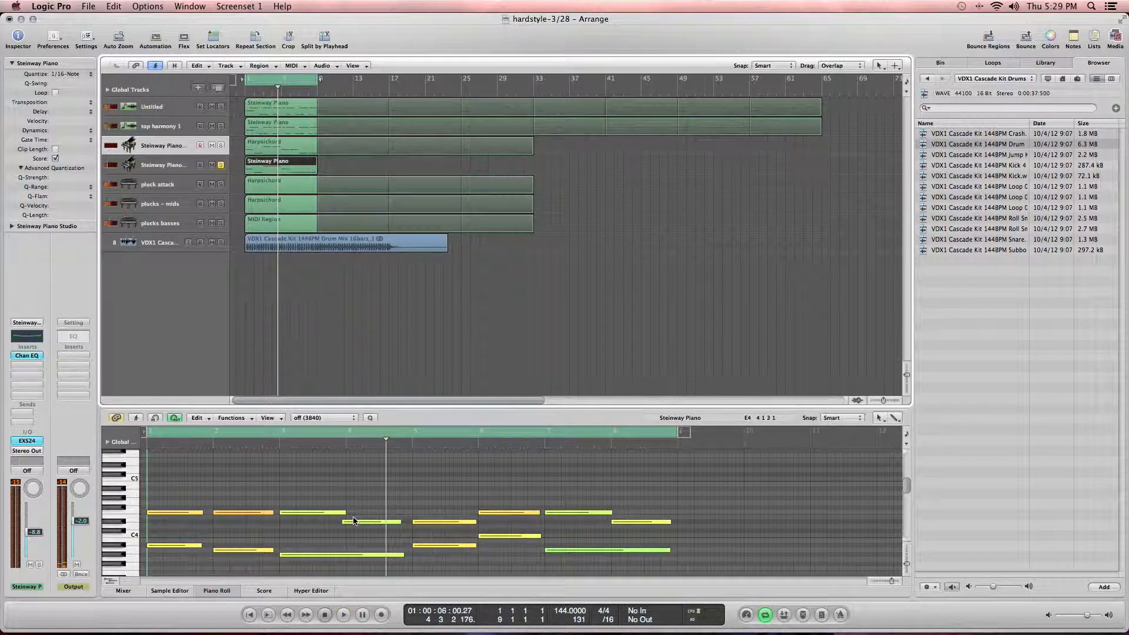
key("space")
Step: Delete the upper-line notes after the first one in the new Steinway Piano part
left_click_drag(366, 505, 445, 529)
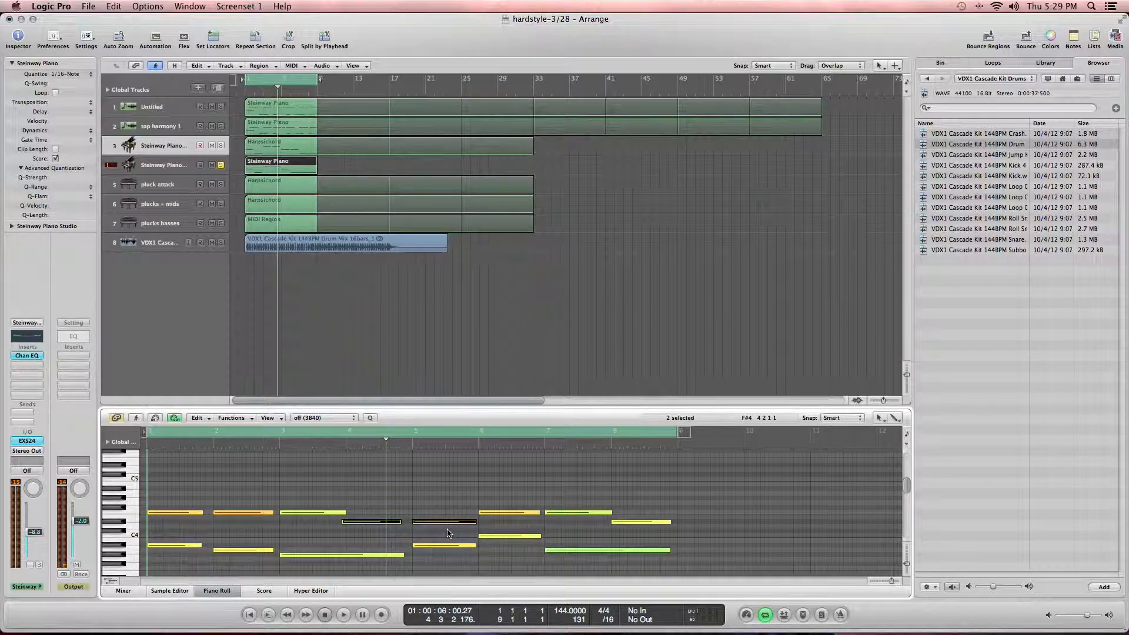
scroll(567, 513, "left", 1)
left_click_drag(465, 504, 645, 524)
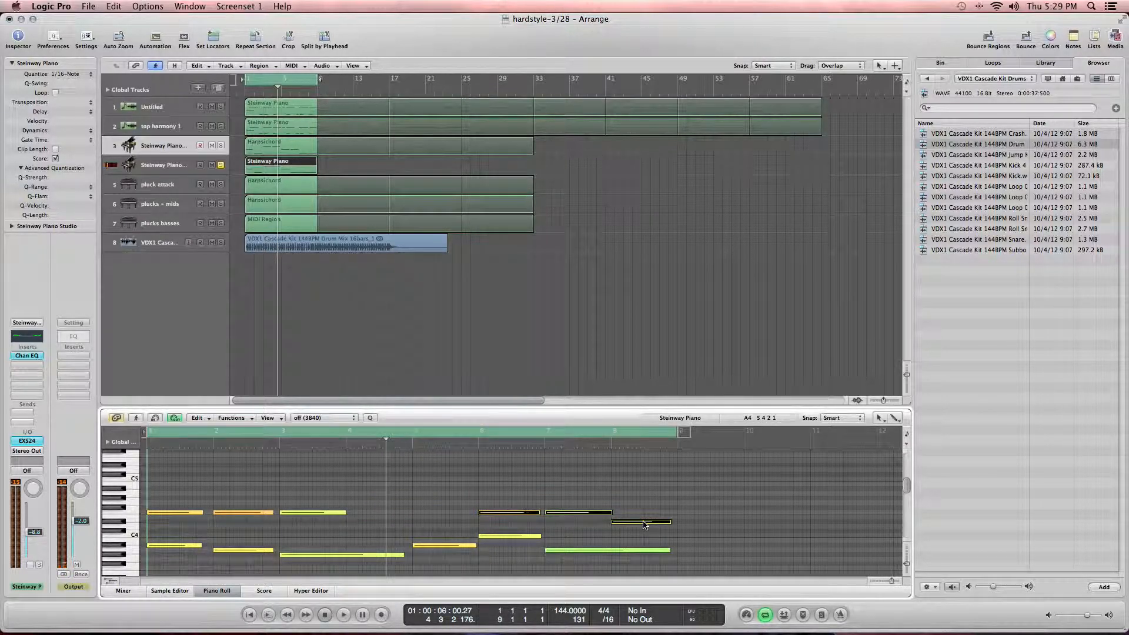
left_click_drag(278, 518, 343, 528)
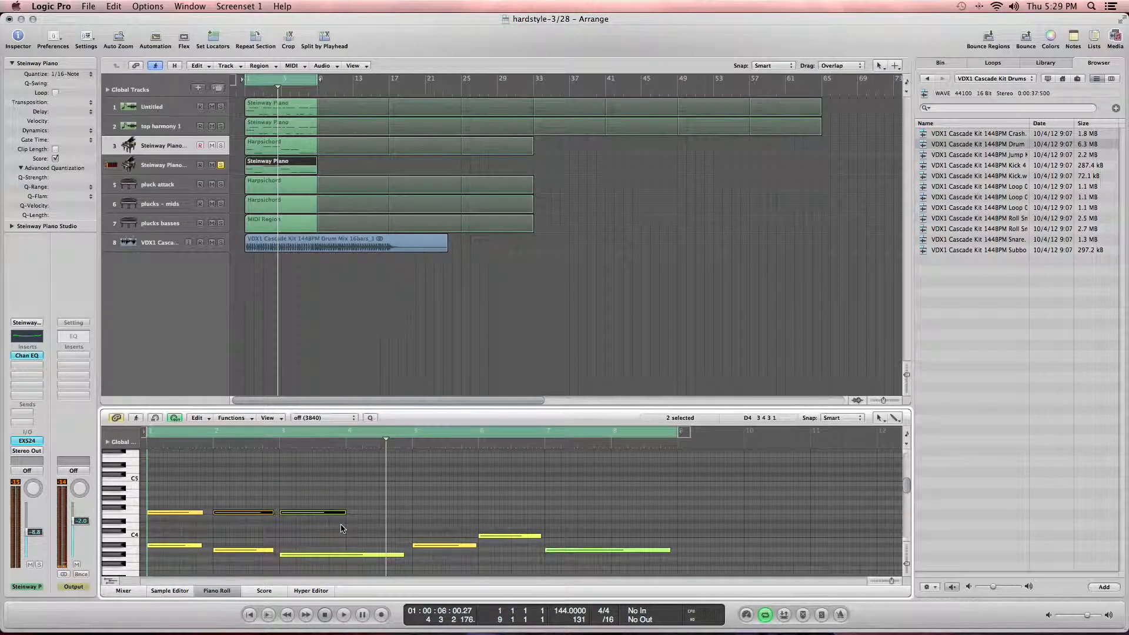
key("e")
left_click(287, 518)
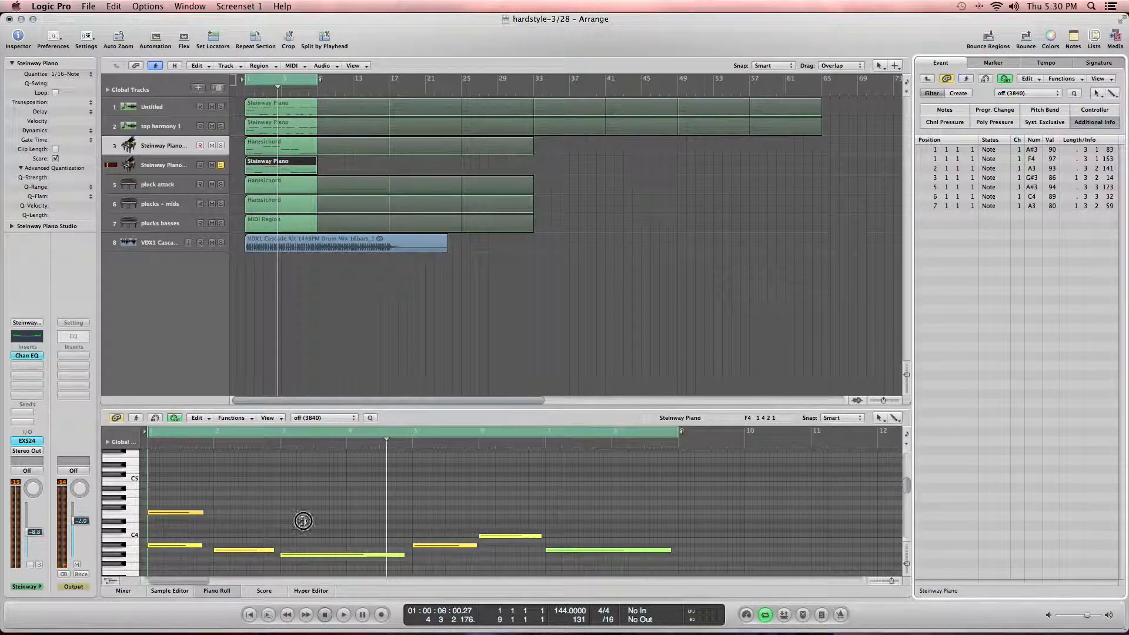
Step: Lengthen the first upper note to the region's end at bar 9, then audition the lower notes and play the part
left_click(198, 512)
left_click_drag(201, 512, 674, 526)
left_click(168, 545)
left_click(235, 550)
left_click(320, 554)
left_click(454, 545)
left_click(499, 536)
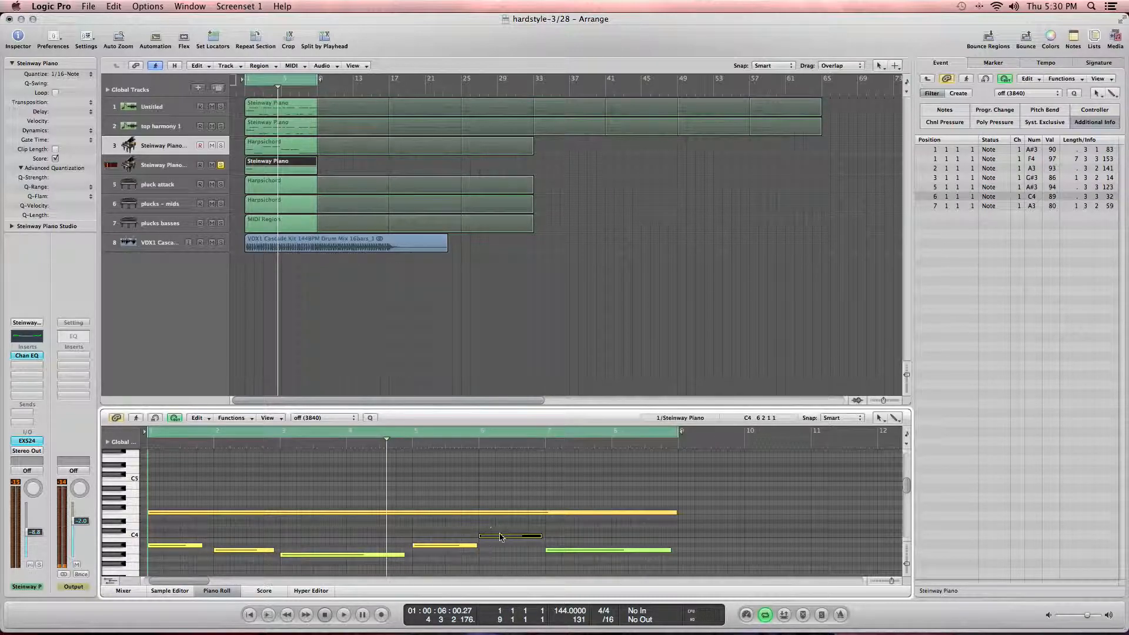
left_click(557, 551)
key("space")
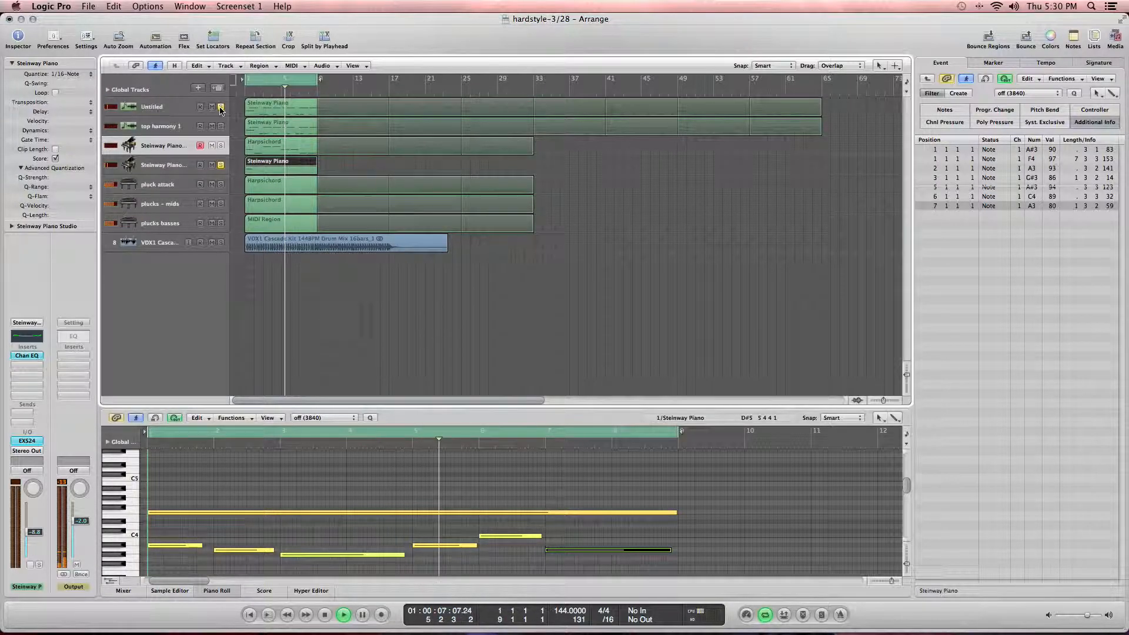
Step: Mute the original Steinway Piano track and play the new part from the project start
left_click(169, 167)
key("space")
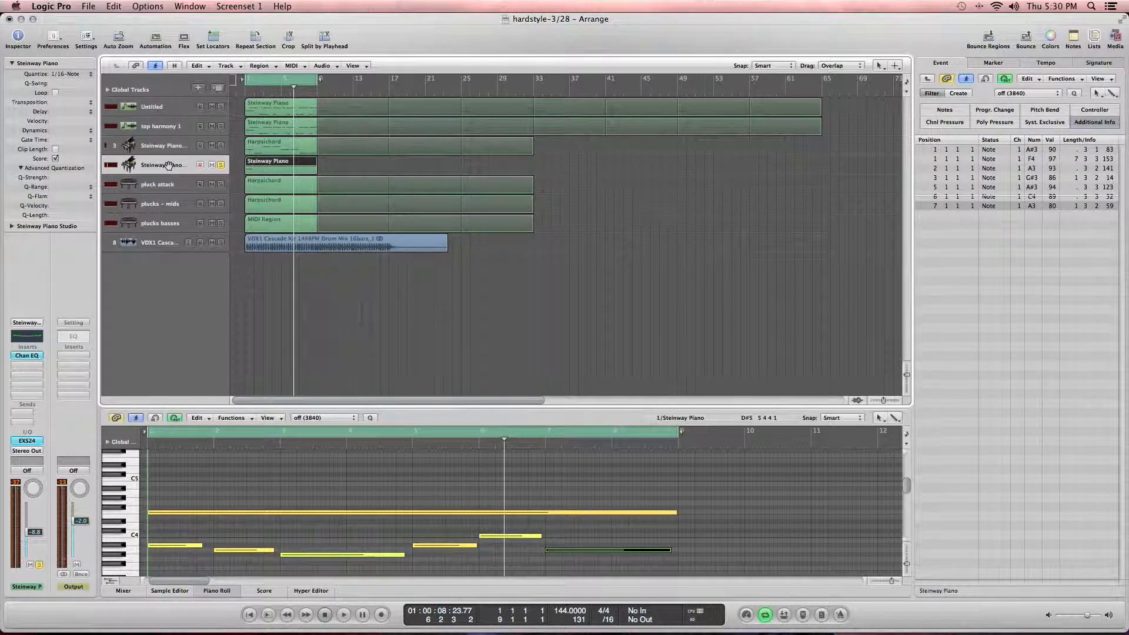
left_click(213, 145)
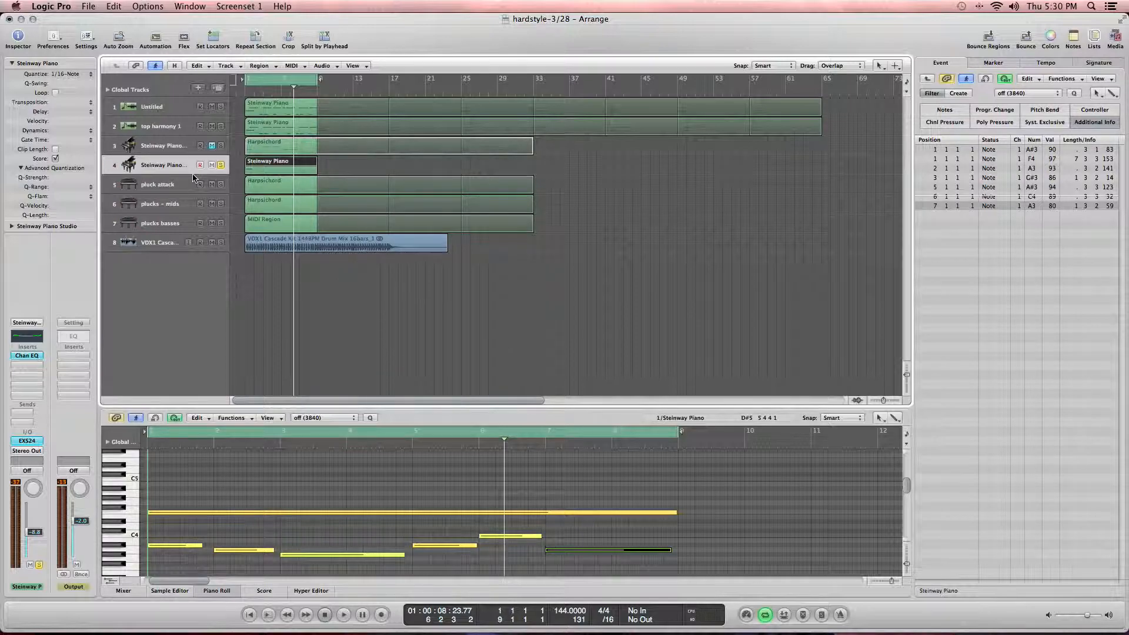
key("c")
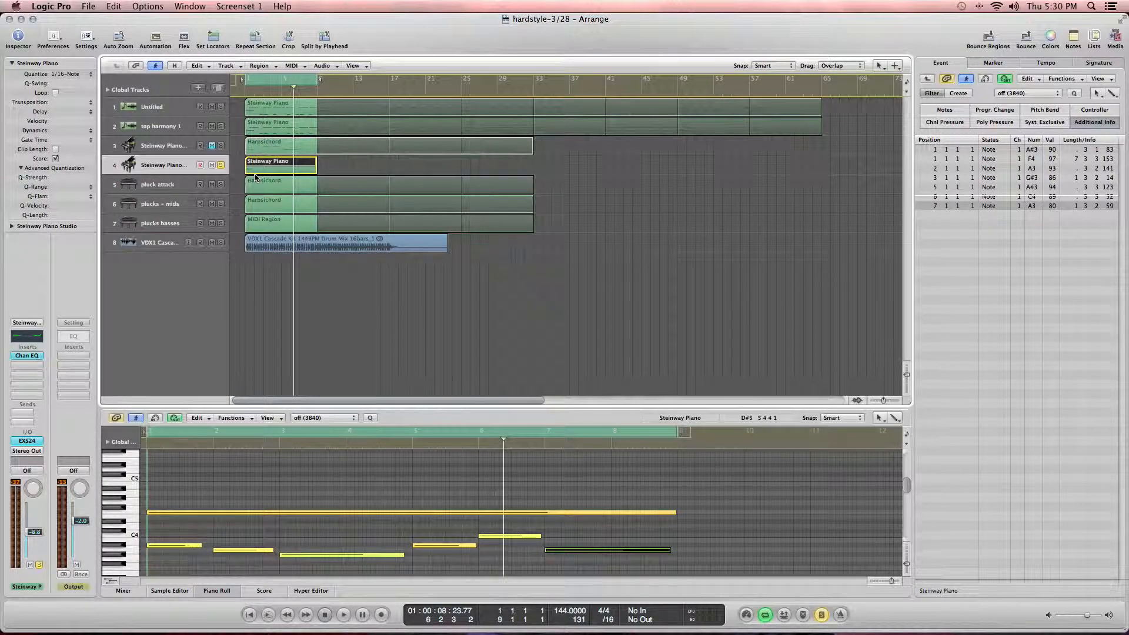
key("c")
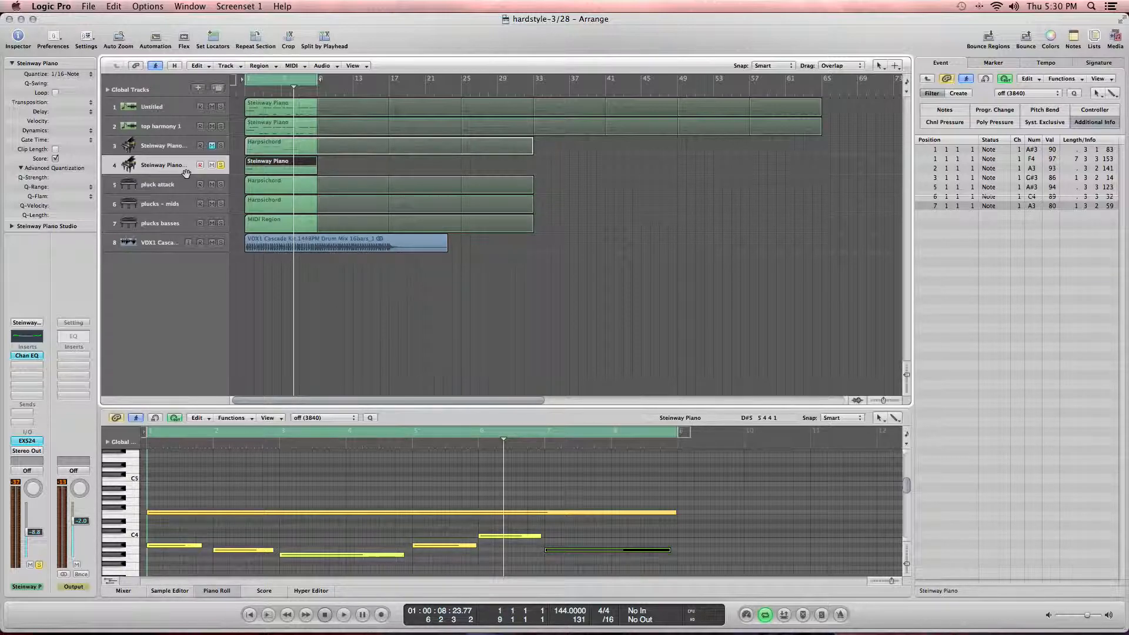
key("Return")
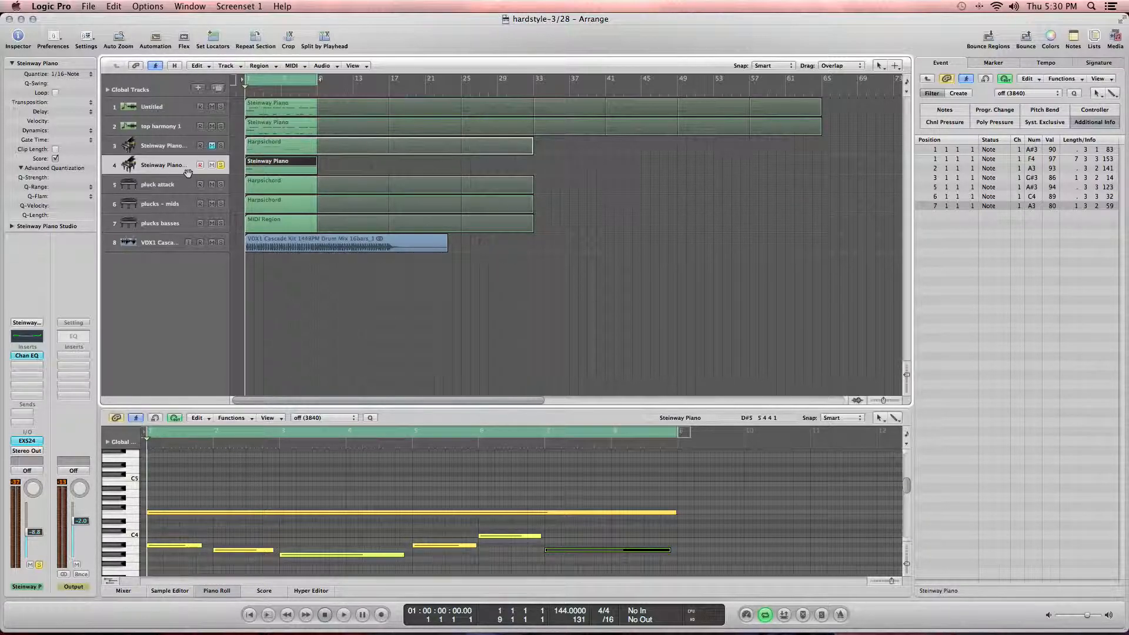
key("space")
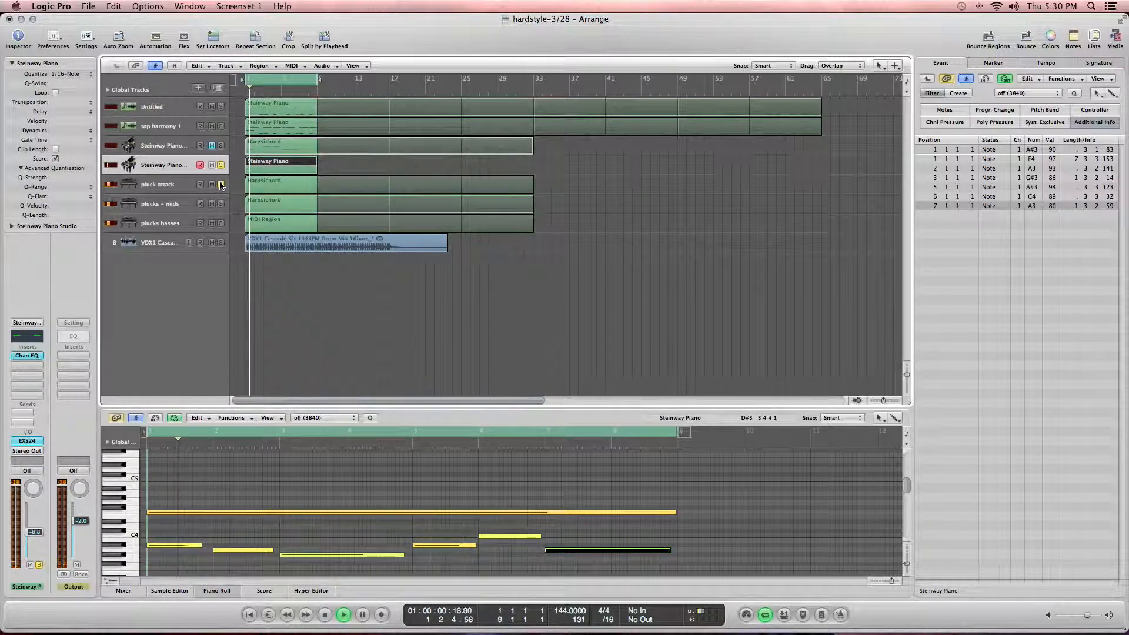
right_click(218, 181)
left_click(221, 186)
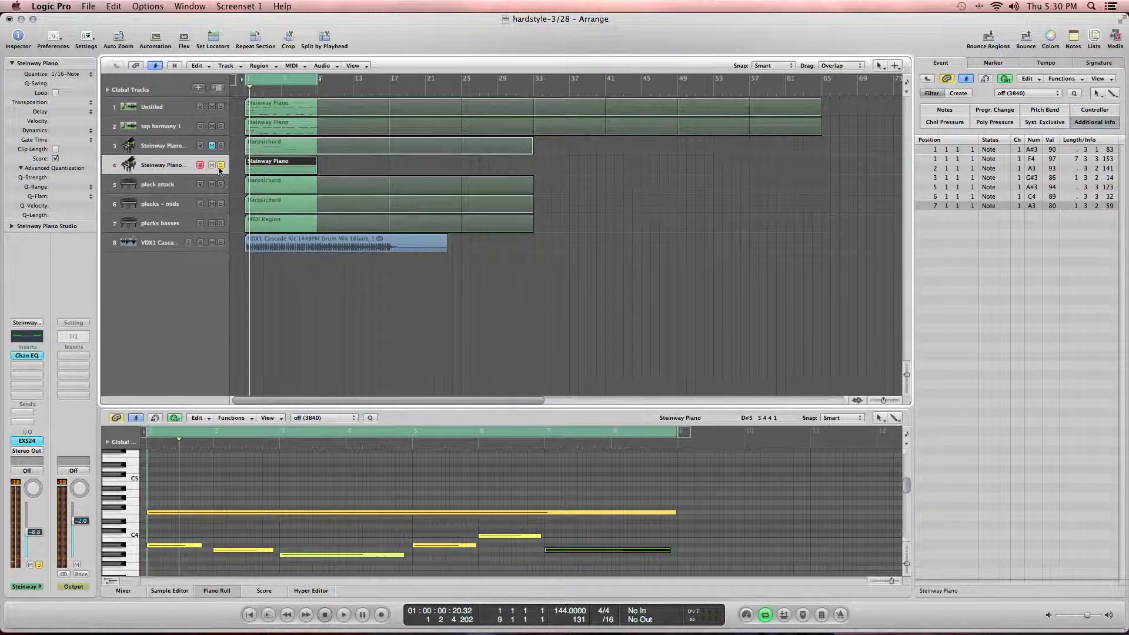
key("space")
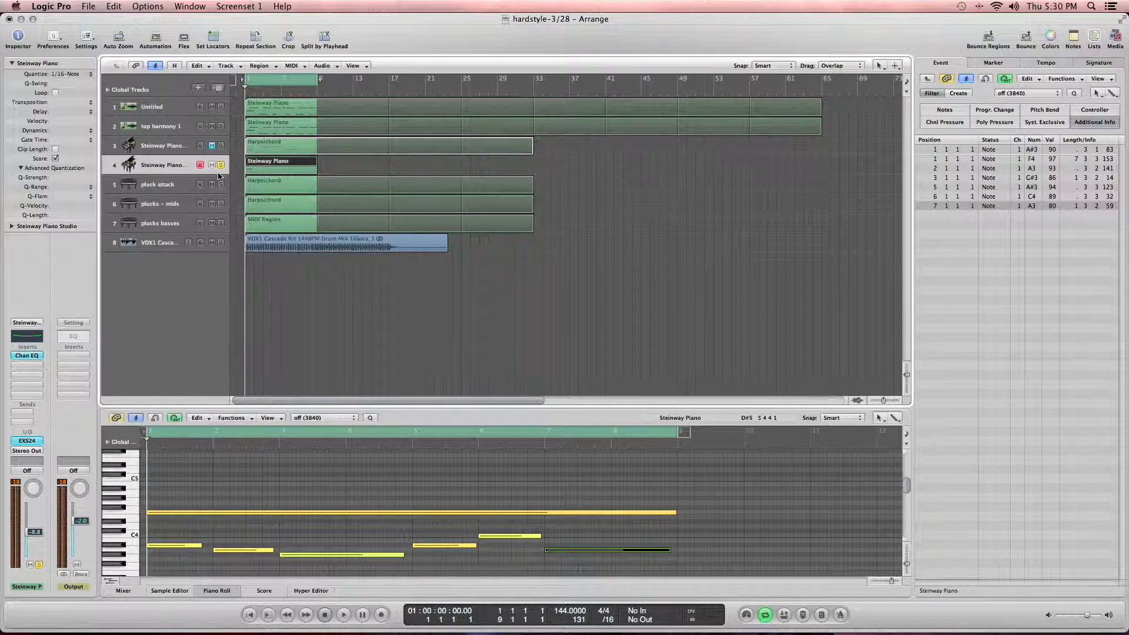
Step: Review the project's tempo and signature lists
left_click(13, 64)
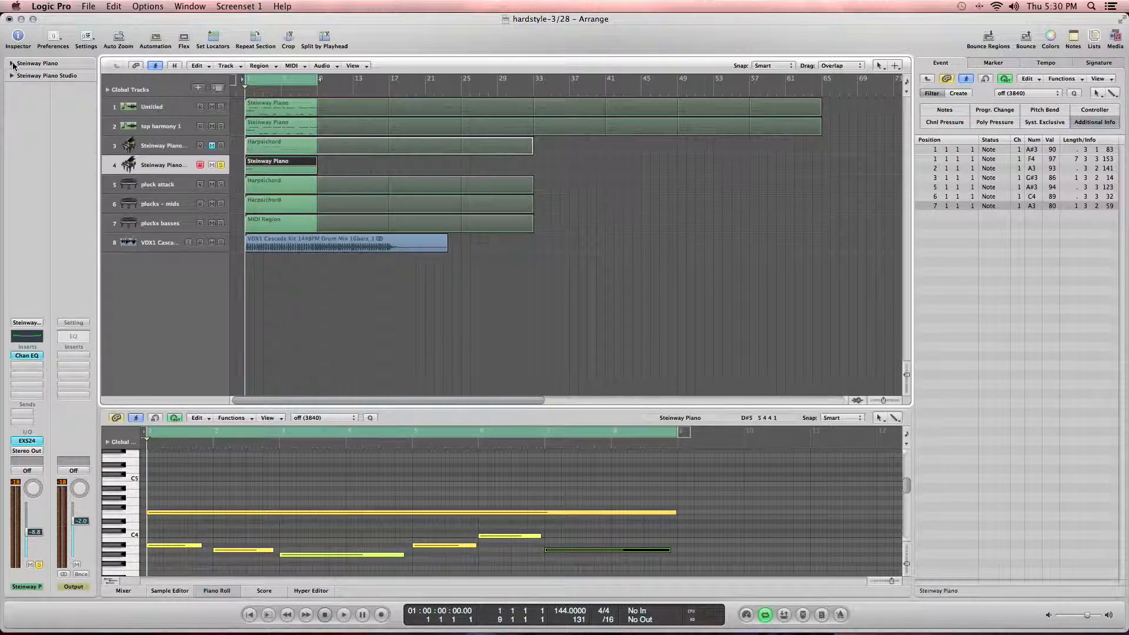
left_click(1063, 65)
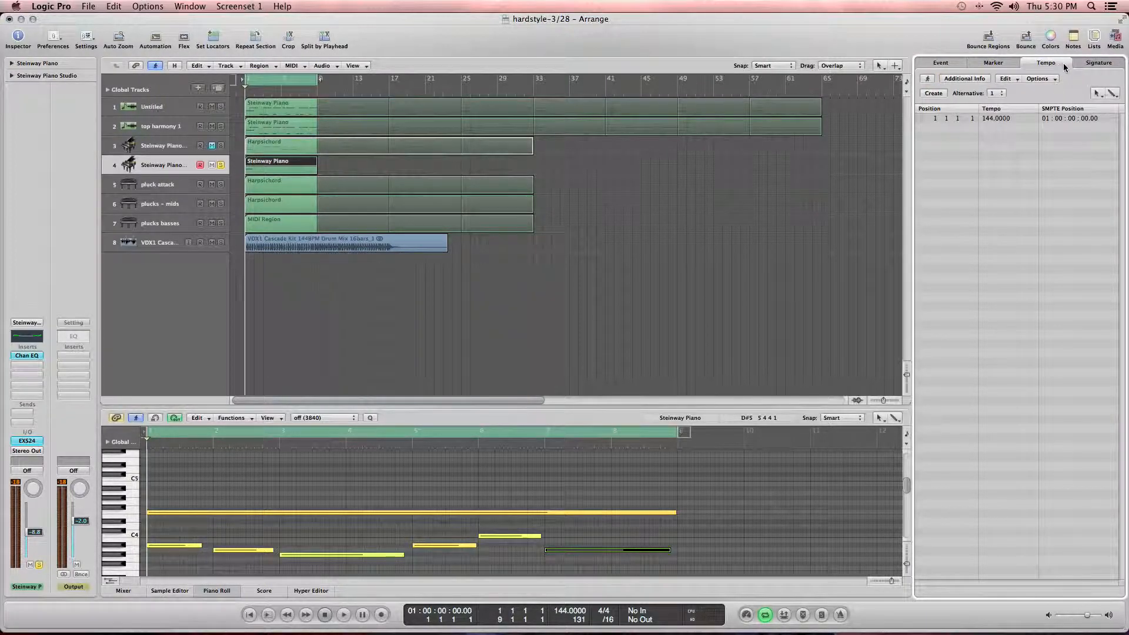
left_click(1077, 64)
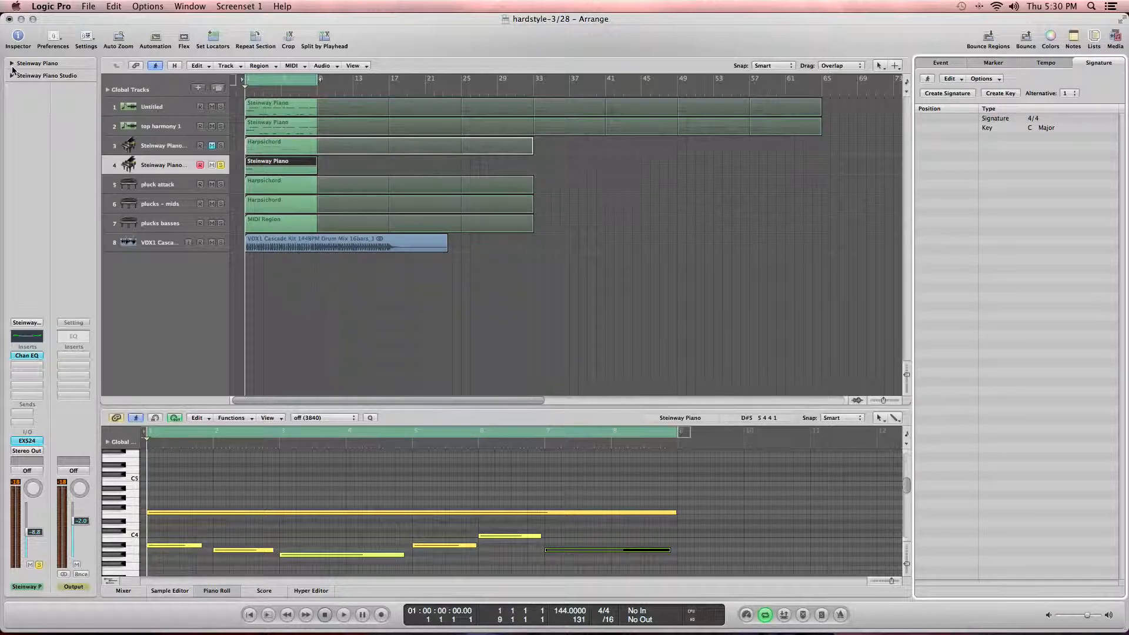
Step: Load the Calm Winds synth pad patch on the new track and play it back
left_click(19, 322)
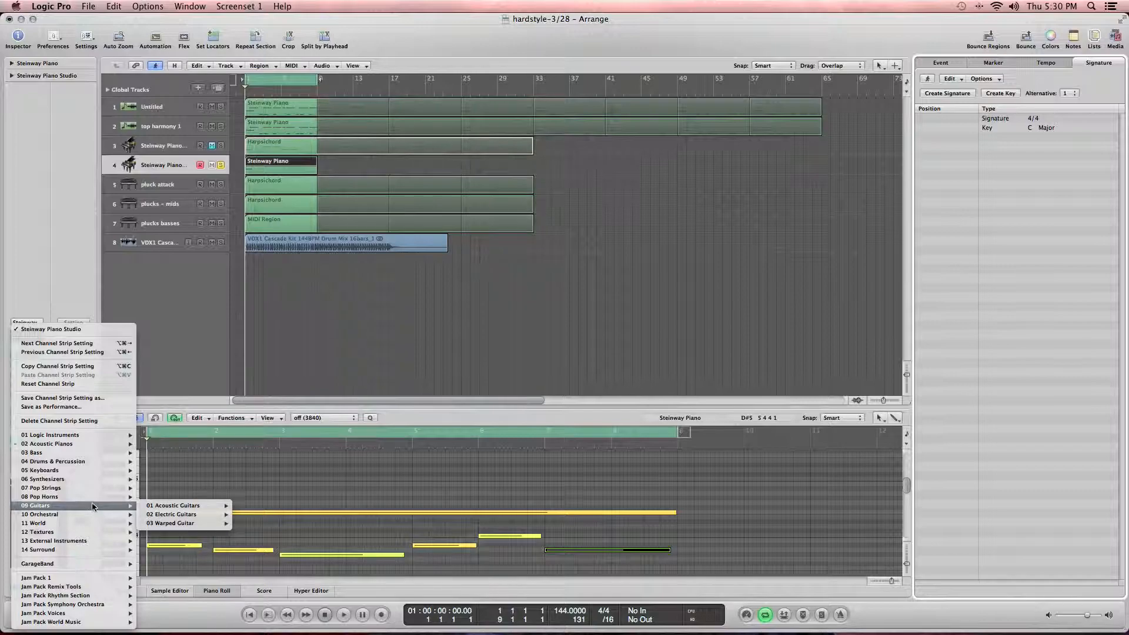
mouse_move(92, 479)
mouse_move(170, 481)
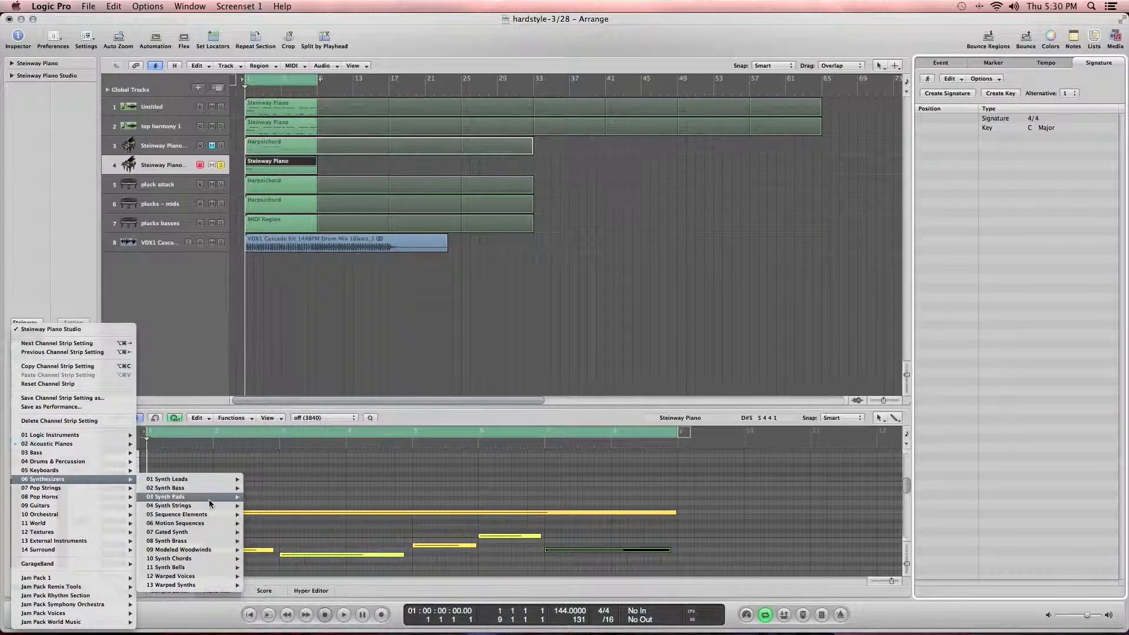
mouse_move(238, 498)
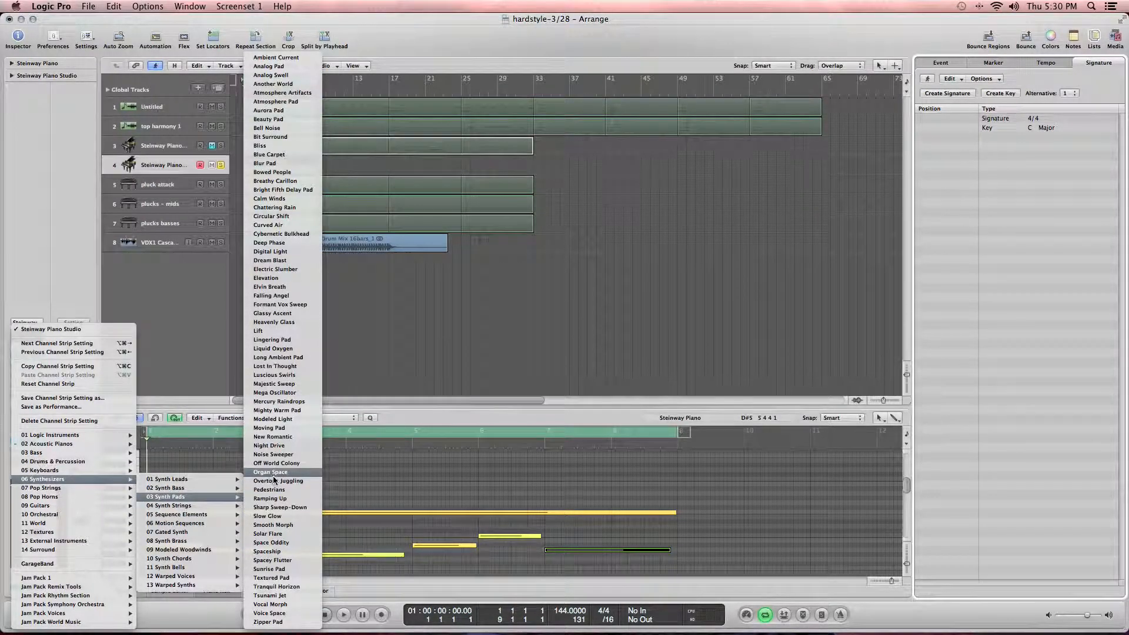
left_click(296, 200)
key("space")
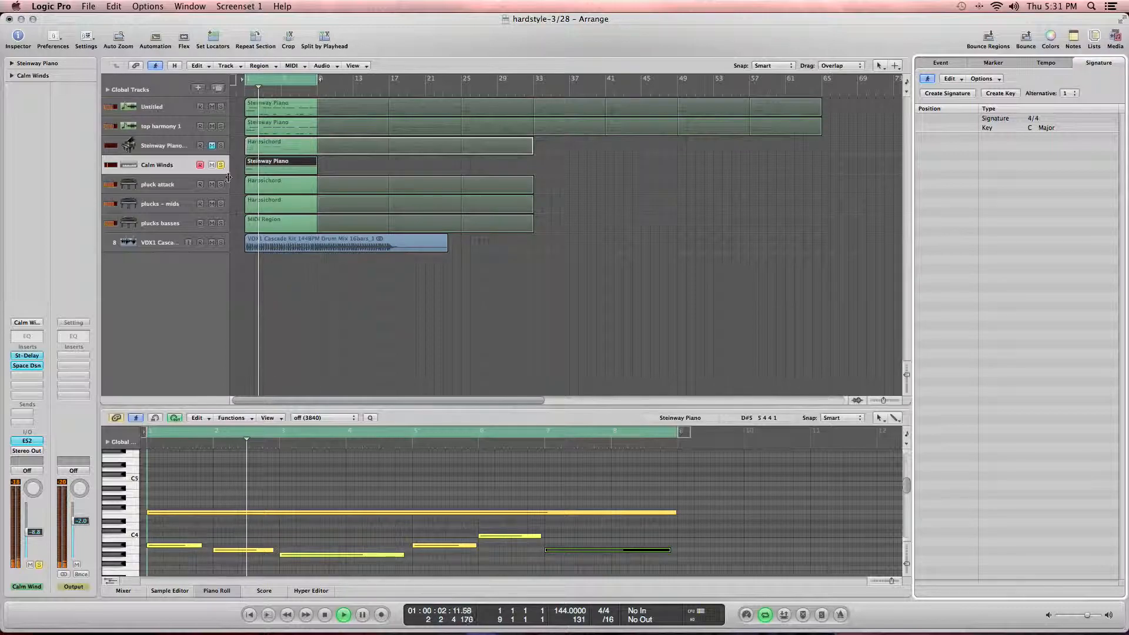
Step: Audition the new part together with the plucks - mids track
left_click(221, 204)
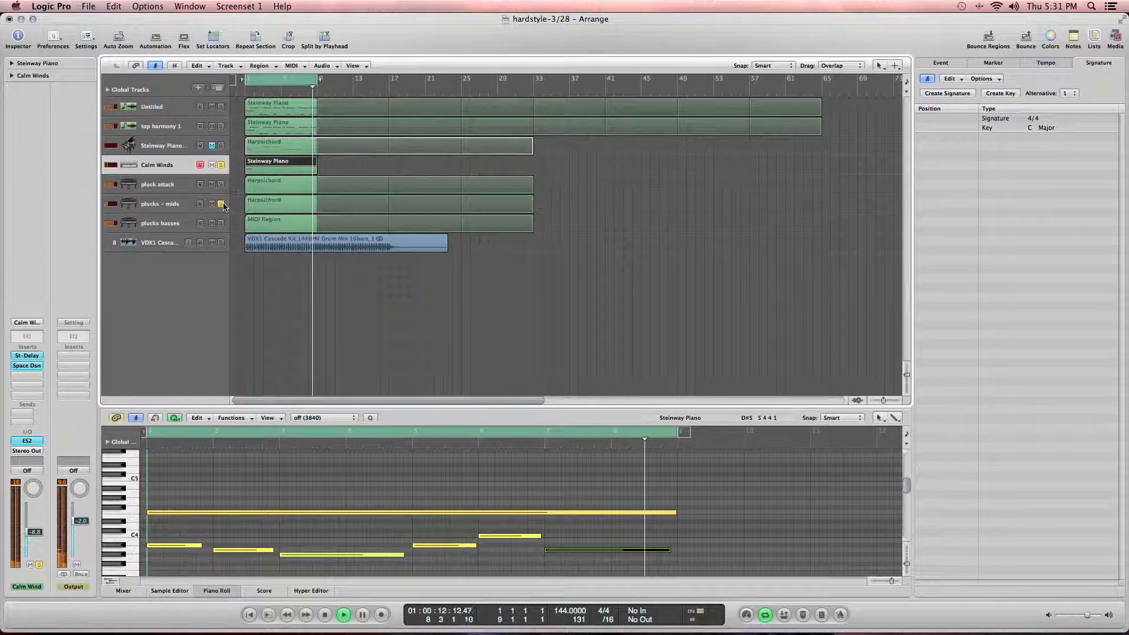
key("space")
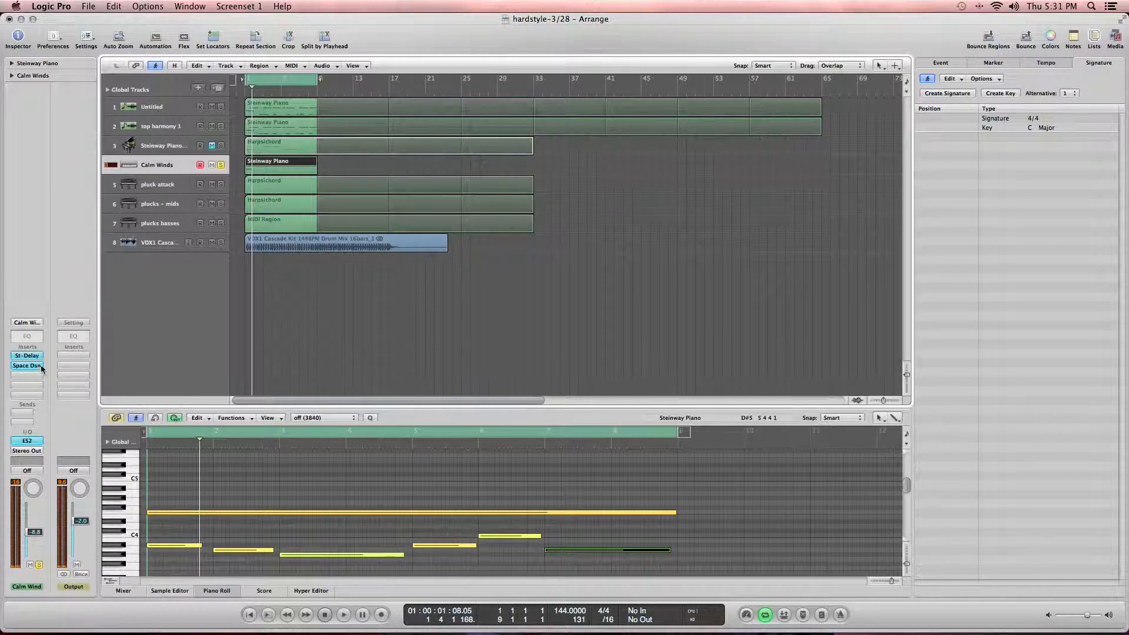
key("space")
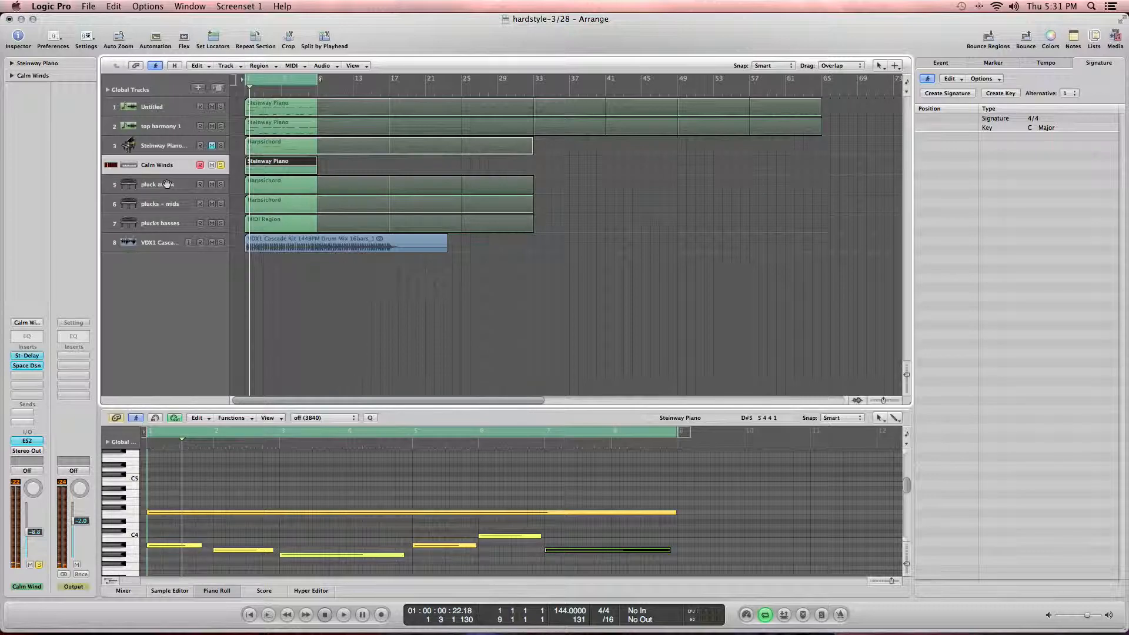
Step: Insert an AutoFilter on the Calm Winds track, load its Rhythmic Mod preset, and play it back
left_click(24, 379)
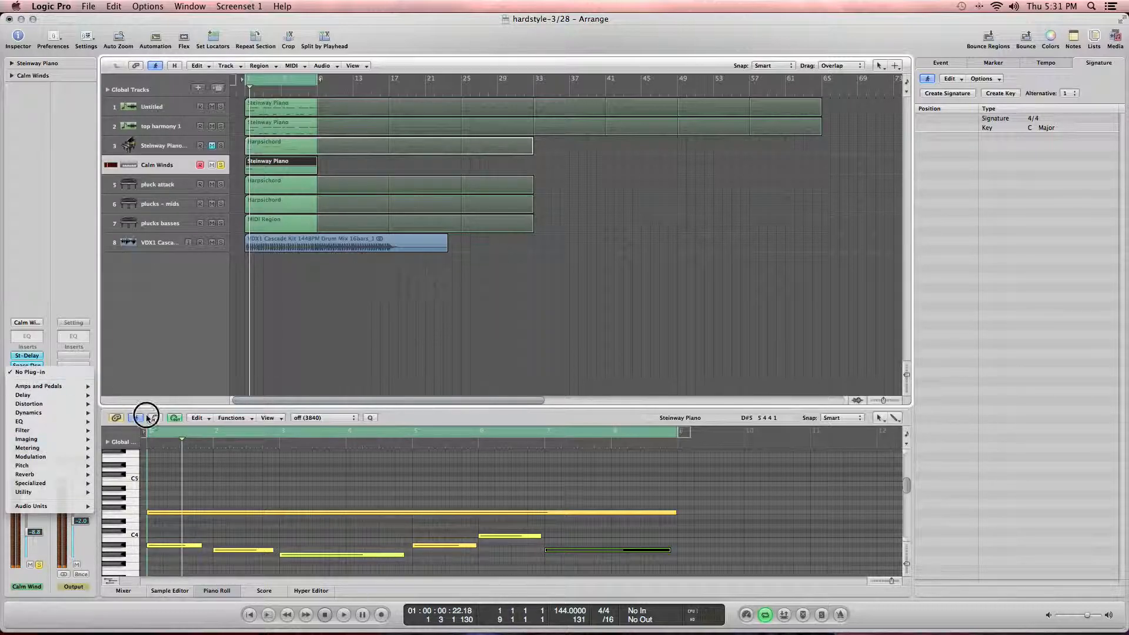
left_click(194, 421)
left_click(17, 377)
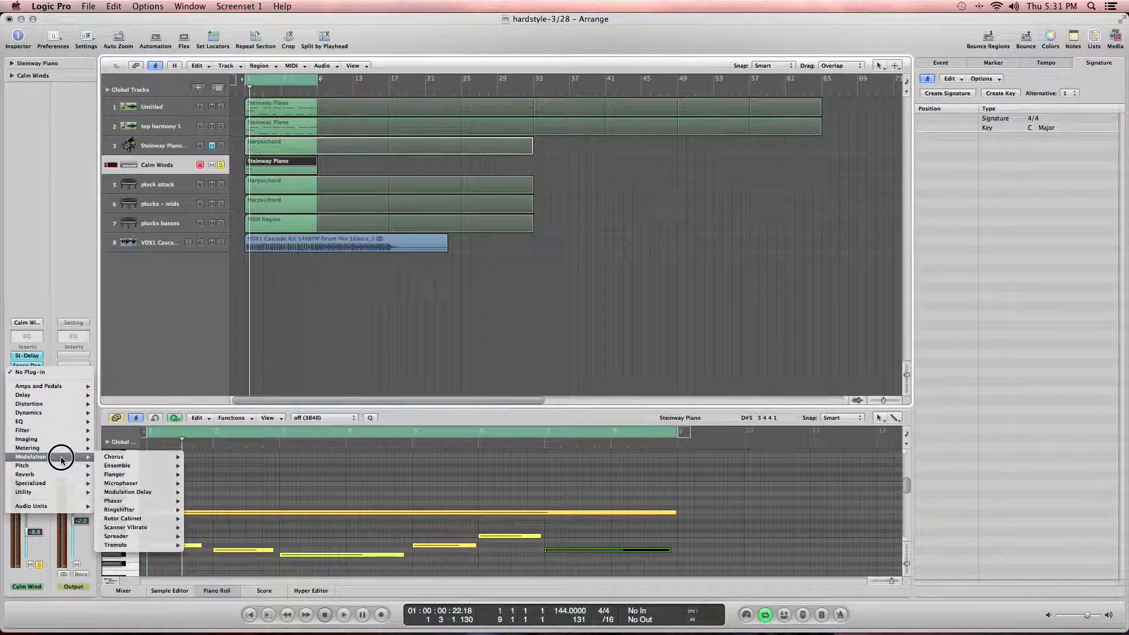
mouse_move(61, 430)
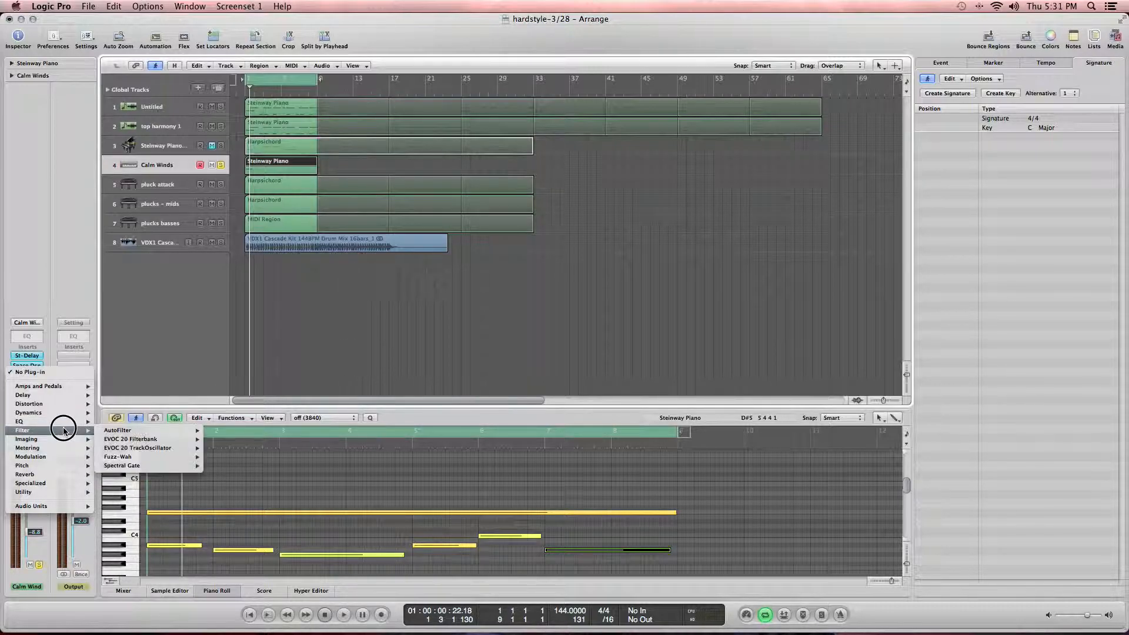
mouse_move(168, 434)
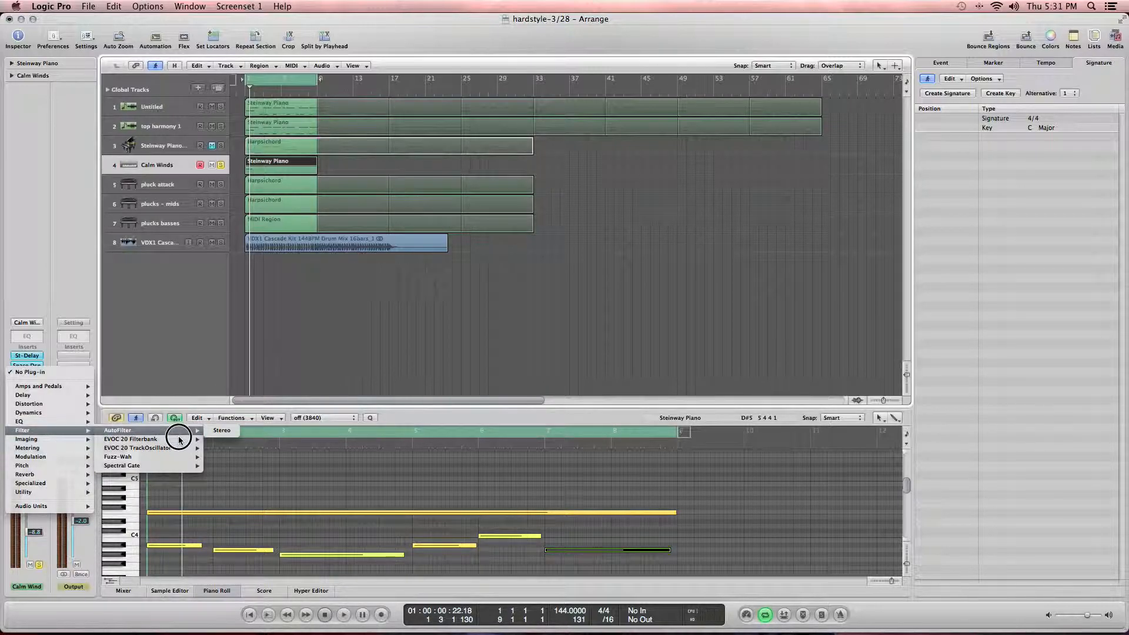
left_click(217, 430)
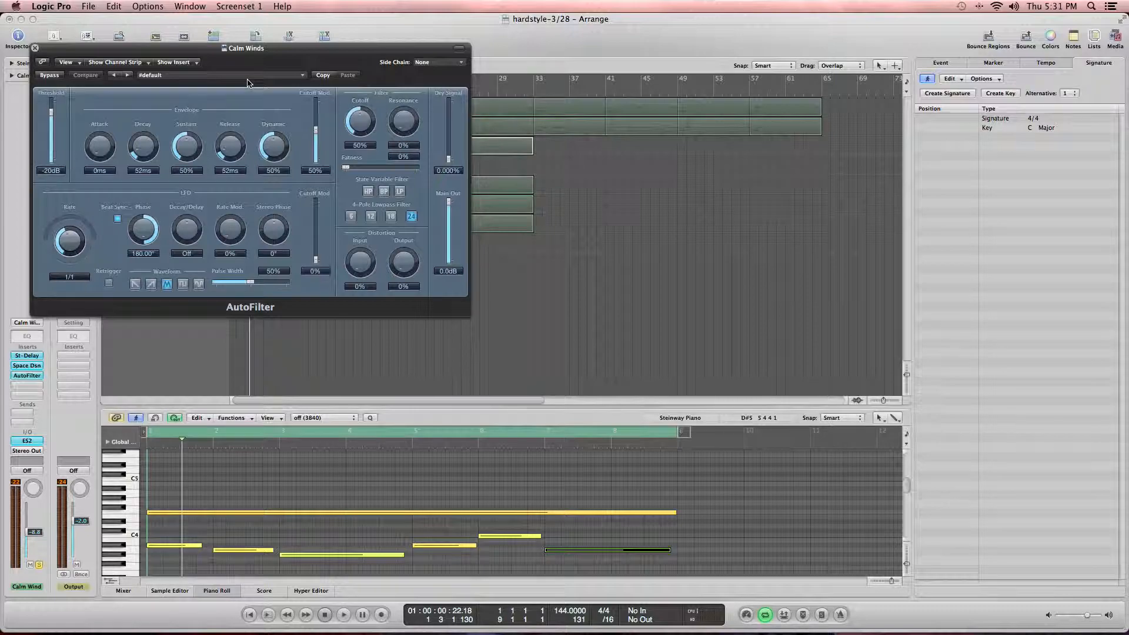
left_click(252, 76)
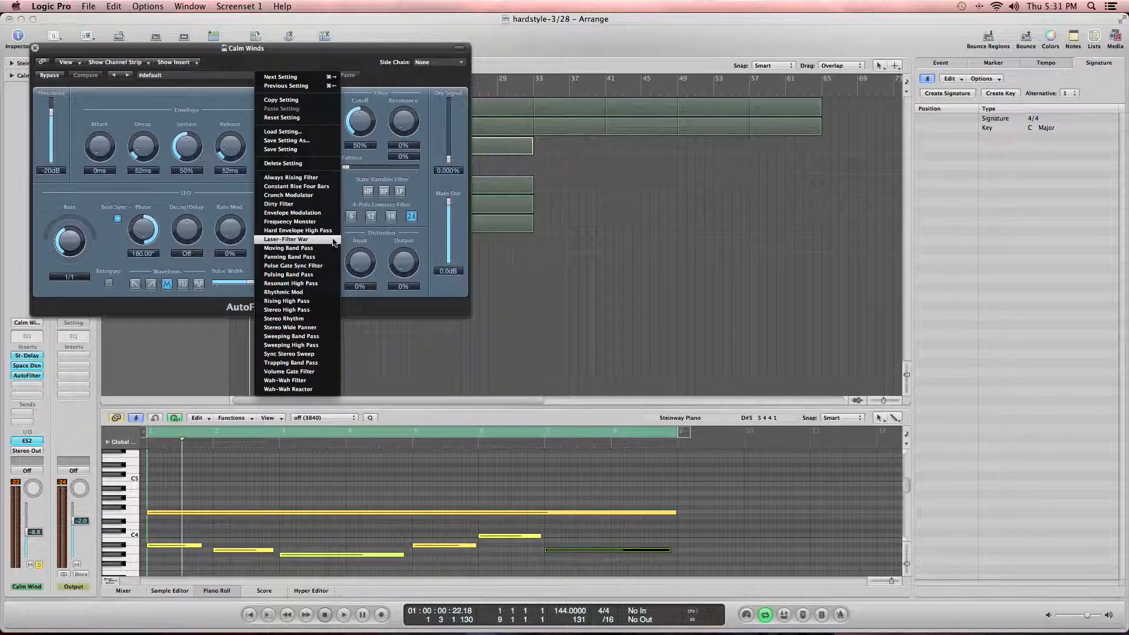
left_click(327, 294)
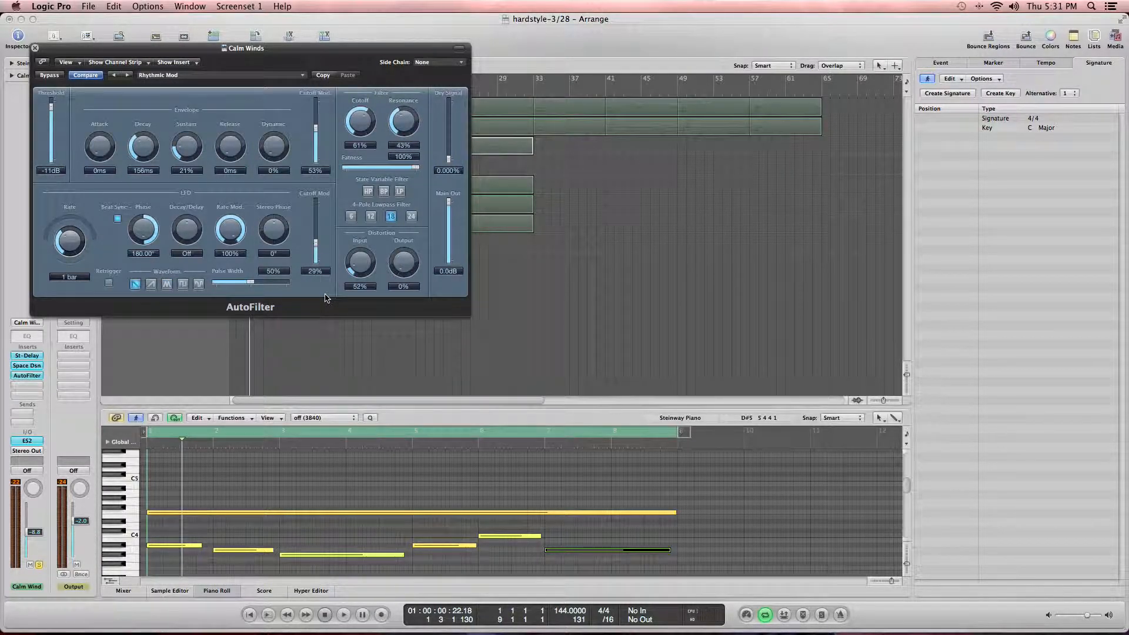
key("space")
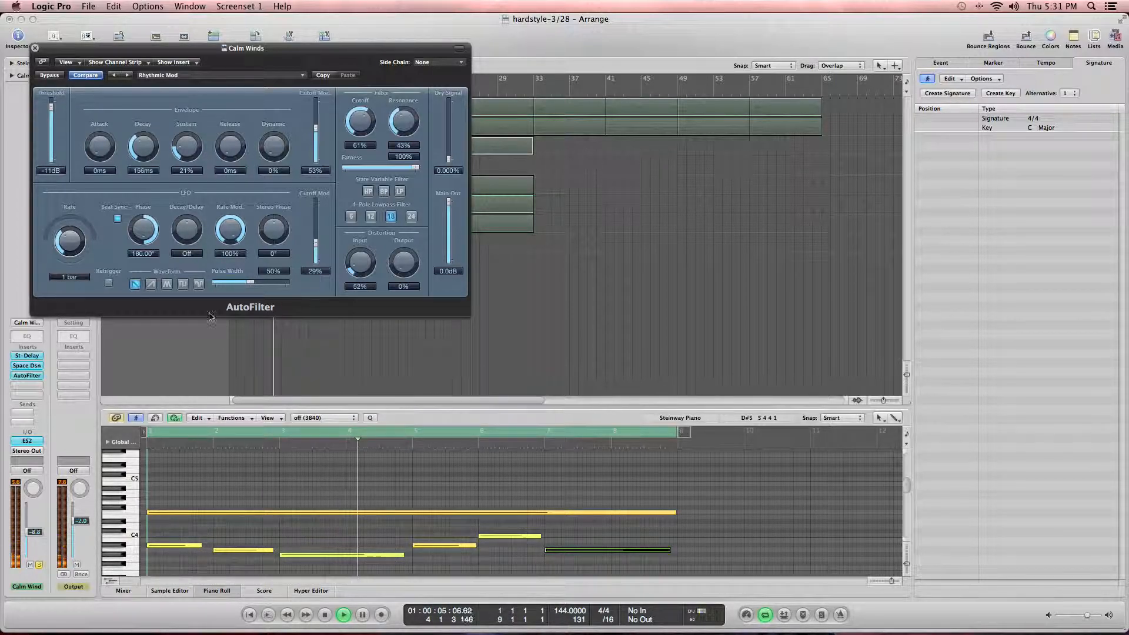
Step: Add a Channel EQ to the Calm Winds track with a cut of about -9.5 dB around 1060 Hz
double_click(26, 336)
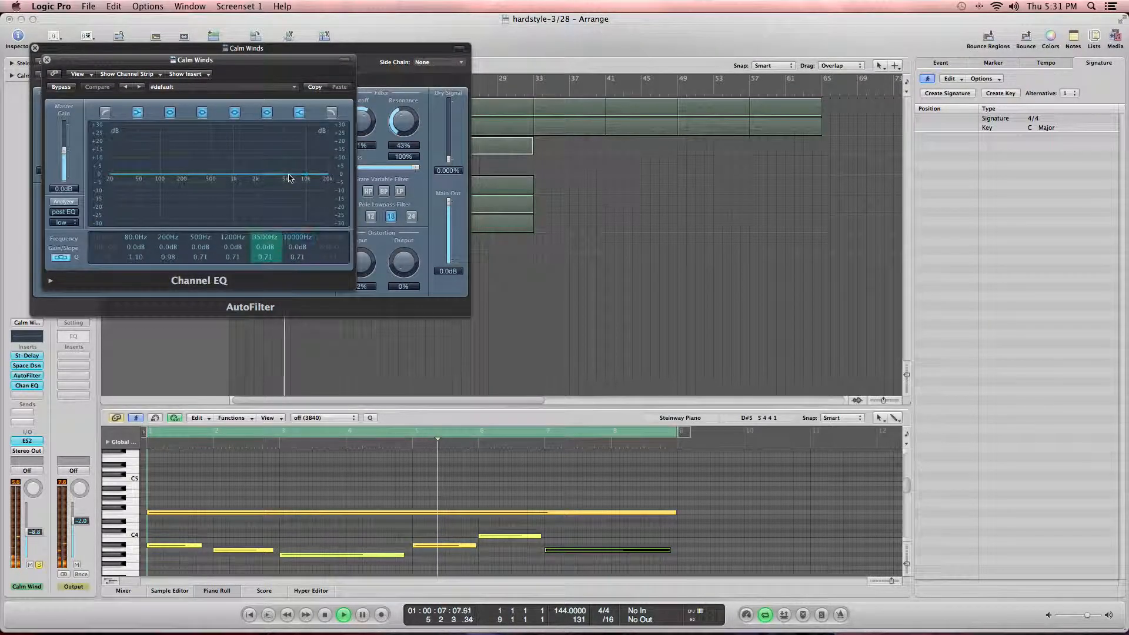
left_click_drag(307, 177, 235, 197)
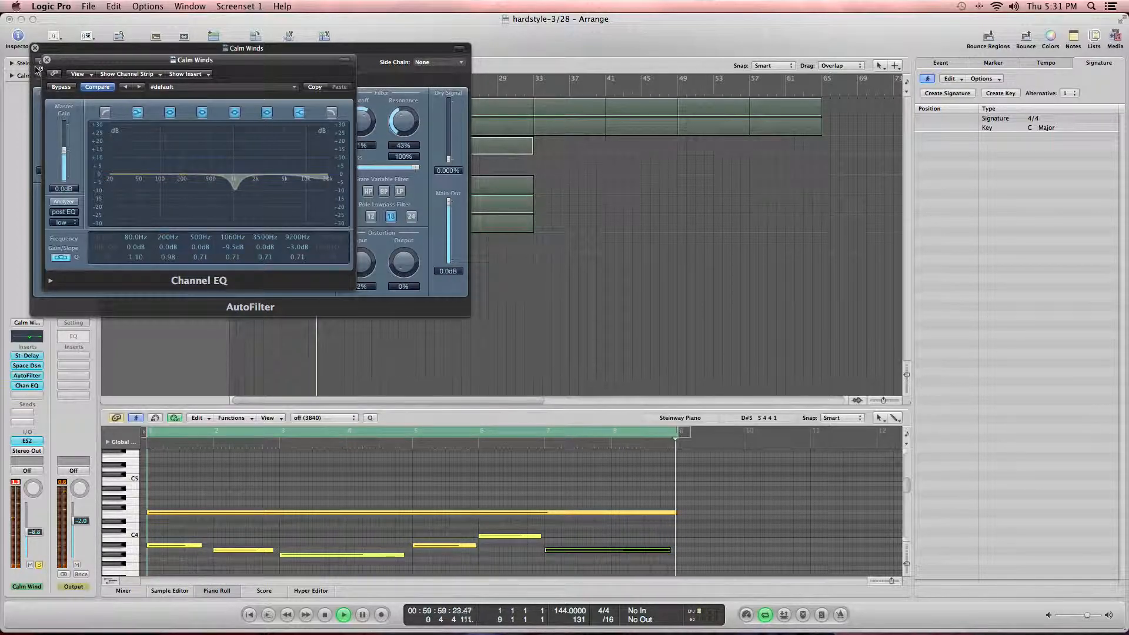
left_click(47, 60)
left_click(36, 49)
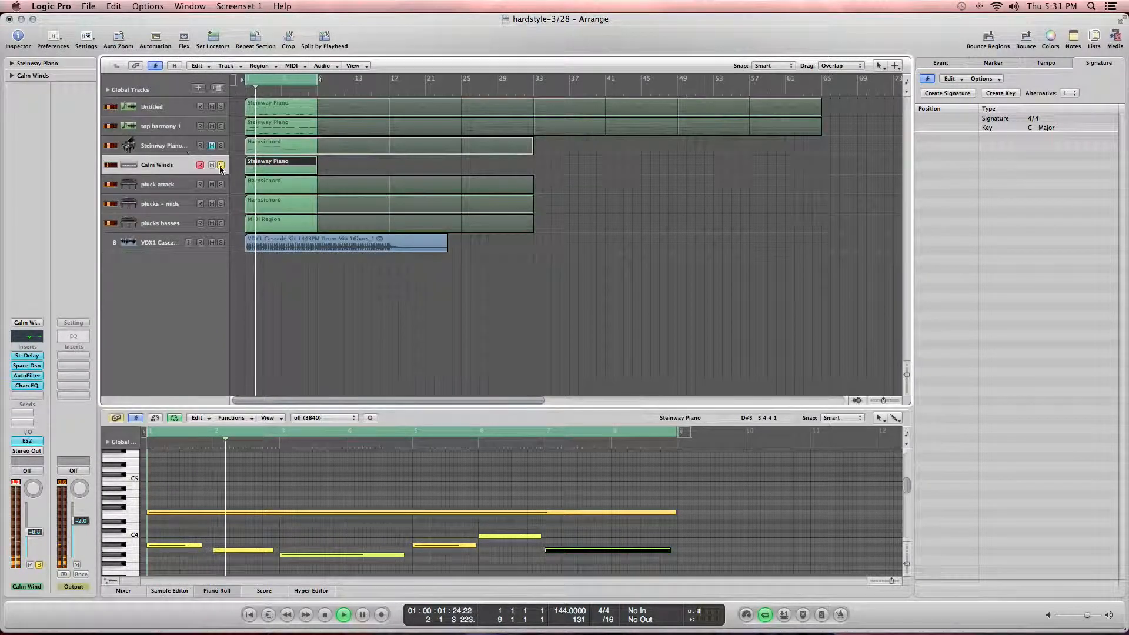
Step: Open the track's Space Designer reverb to inspect its settings
key("XF86AudioLowerVolume")
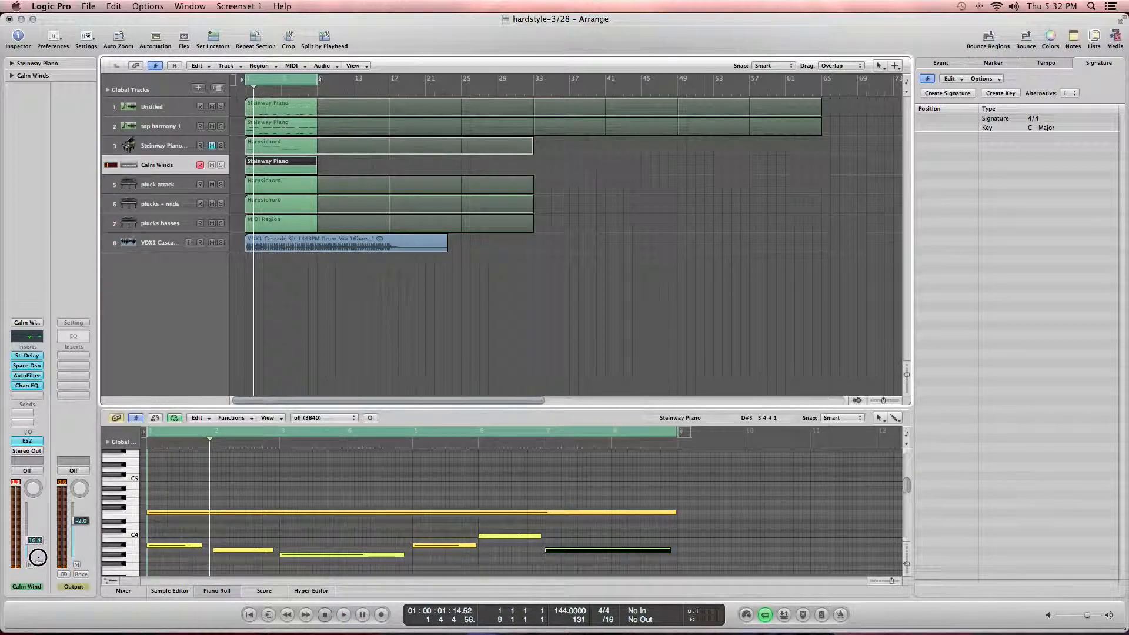
left_click_drag(29, 395, 6, 371)
left_click(19, 369)
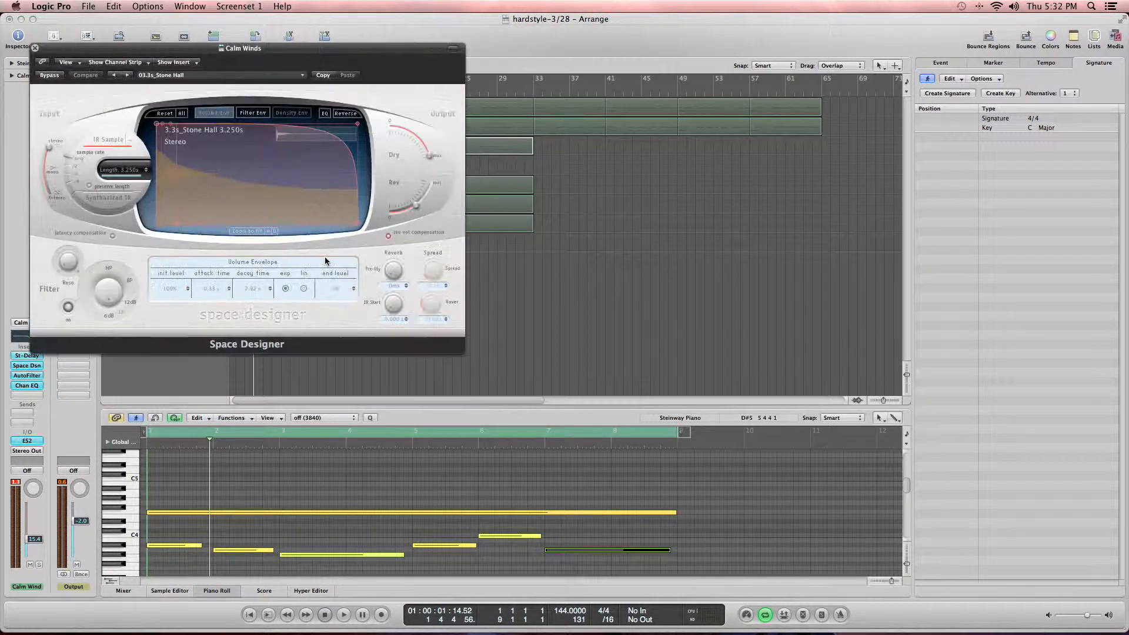
left_click(35, 48)
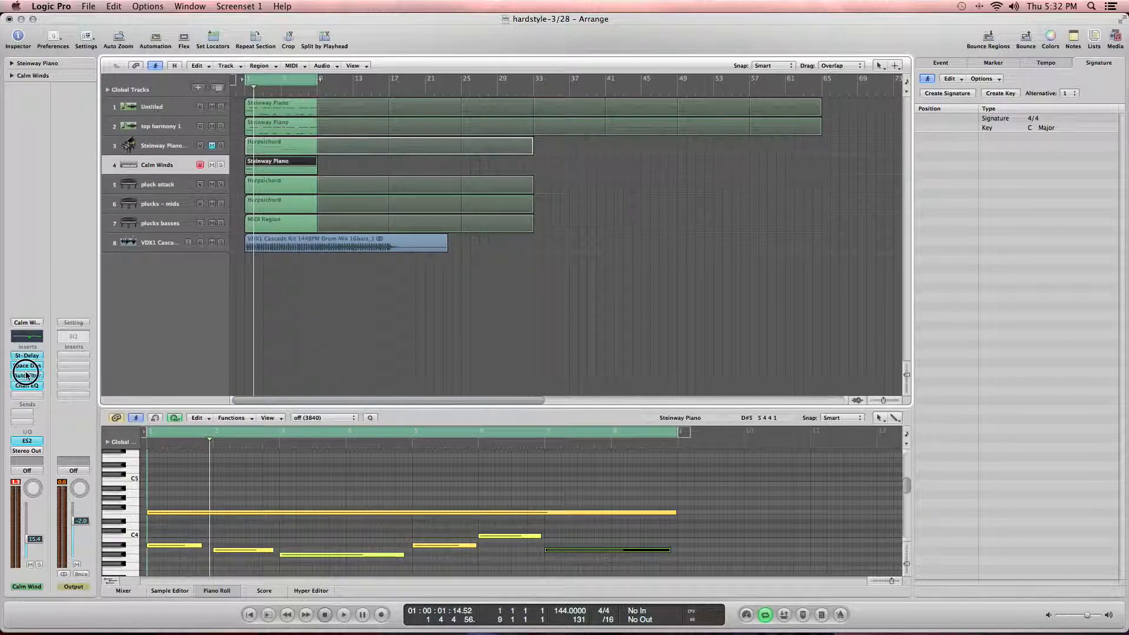
left_click(26, 374)
mouse_move(97, 495)
mouse_move(147, 493)
left_click(201, 491)
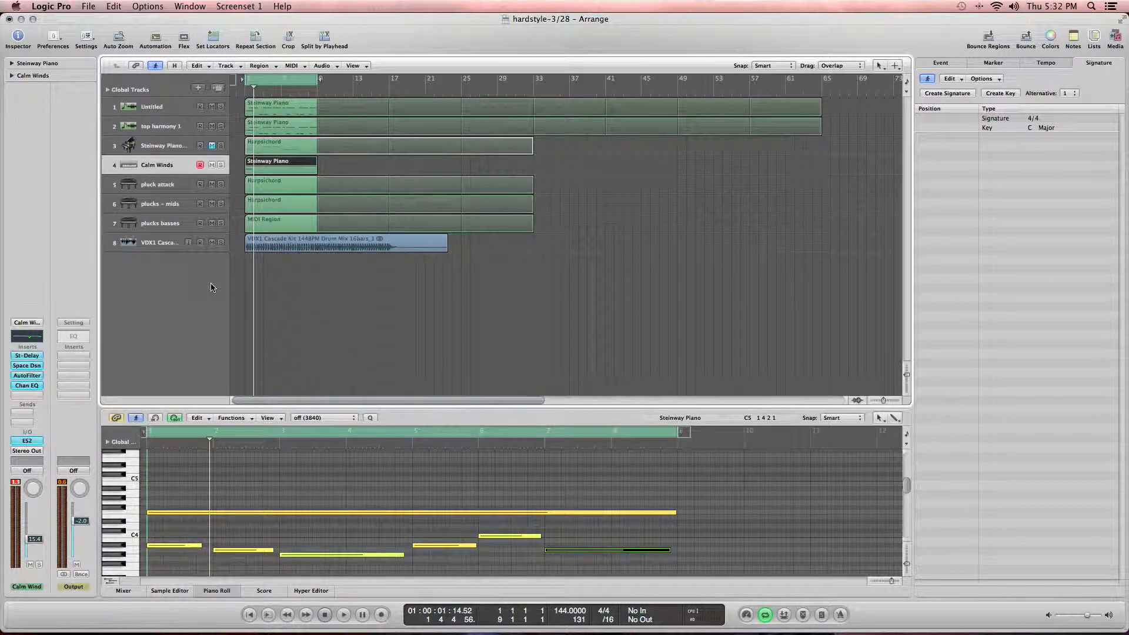
Step: Replace the Space Designer reverb on the Calm Winds track with an AVerb reverb
left_click_drag(33, 379, 56, 347)
left_click(38, 368)
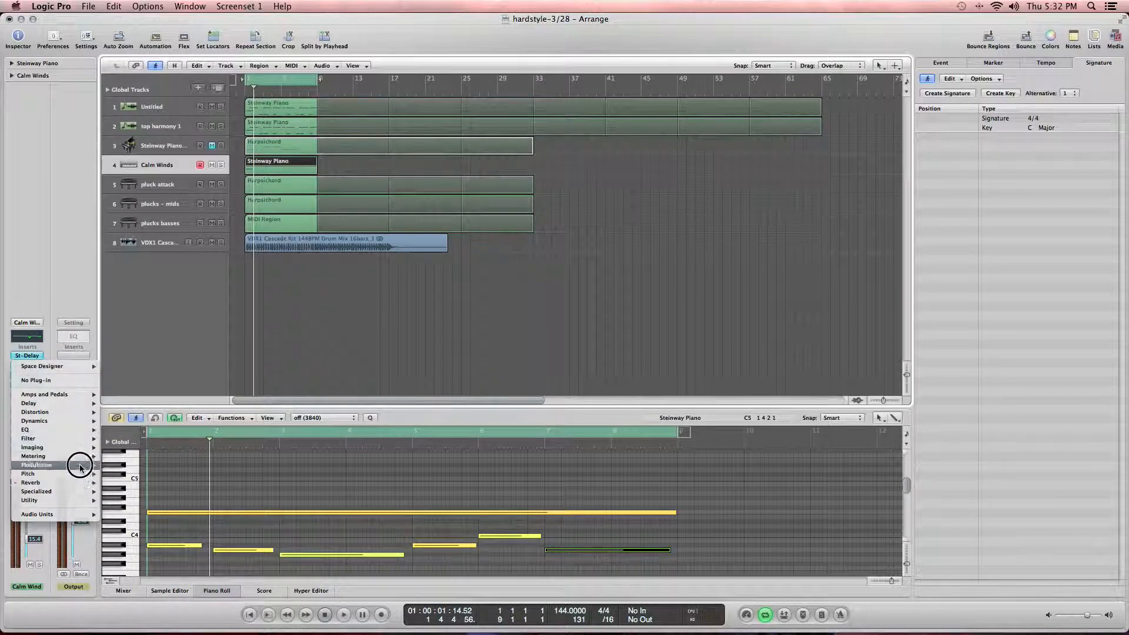
mouse_move(138, 483)
left_click(202, 484)
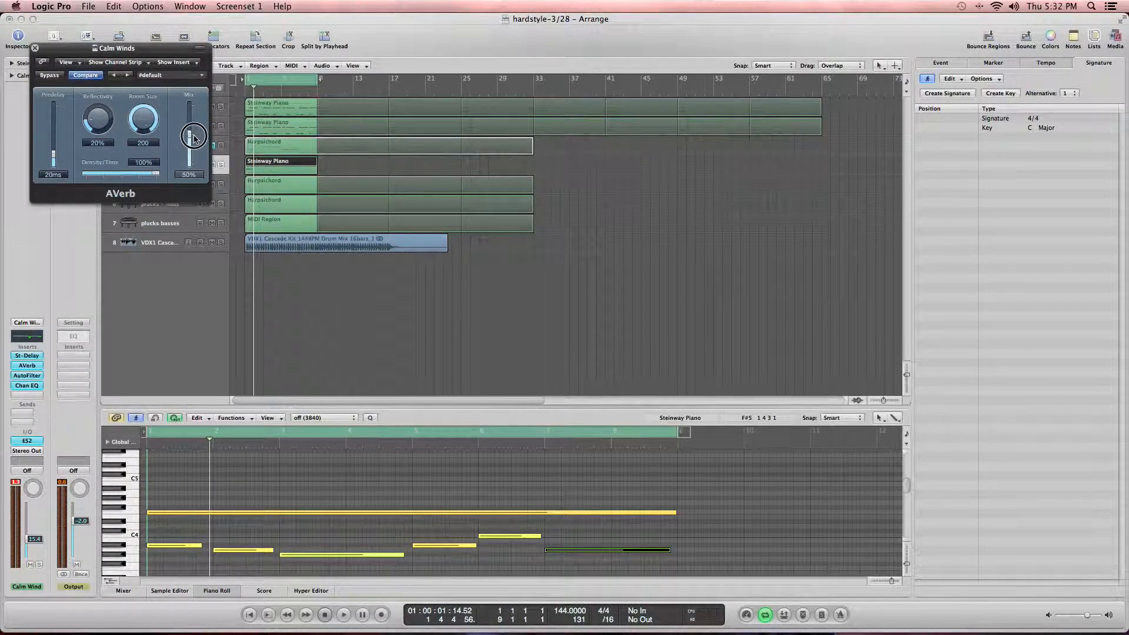
Step: Solo the Calm Winds track, play it, and set the AVerb Mix to 100% before closing the plug-in
left_click(221, 166)
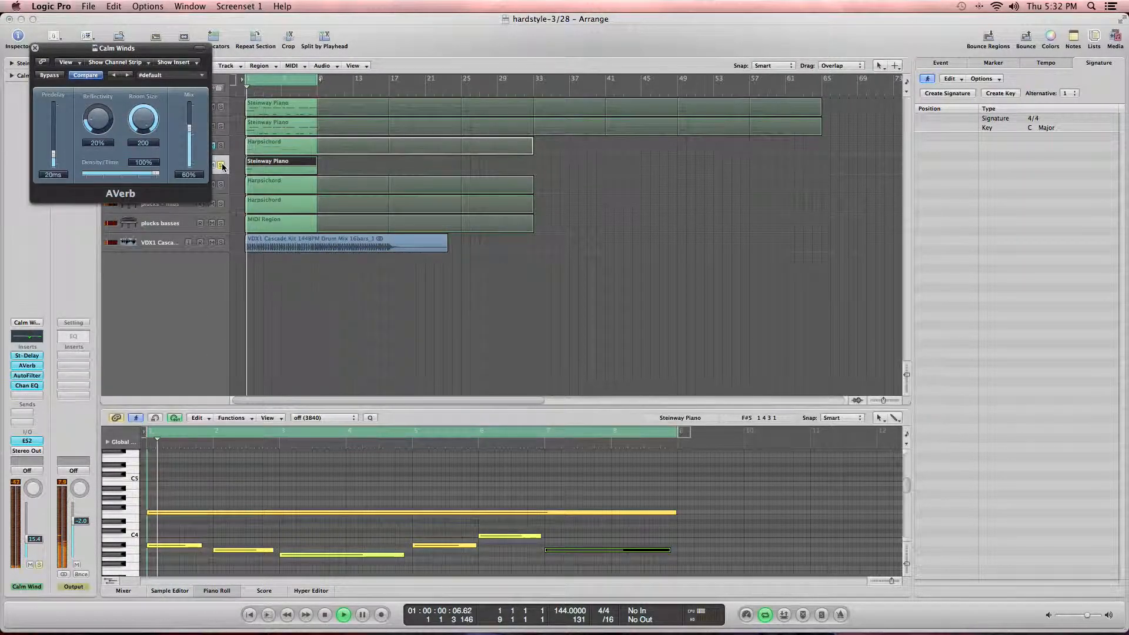
left_click_drag(190, 127, 190, 95)
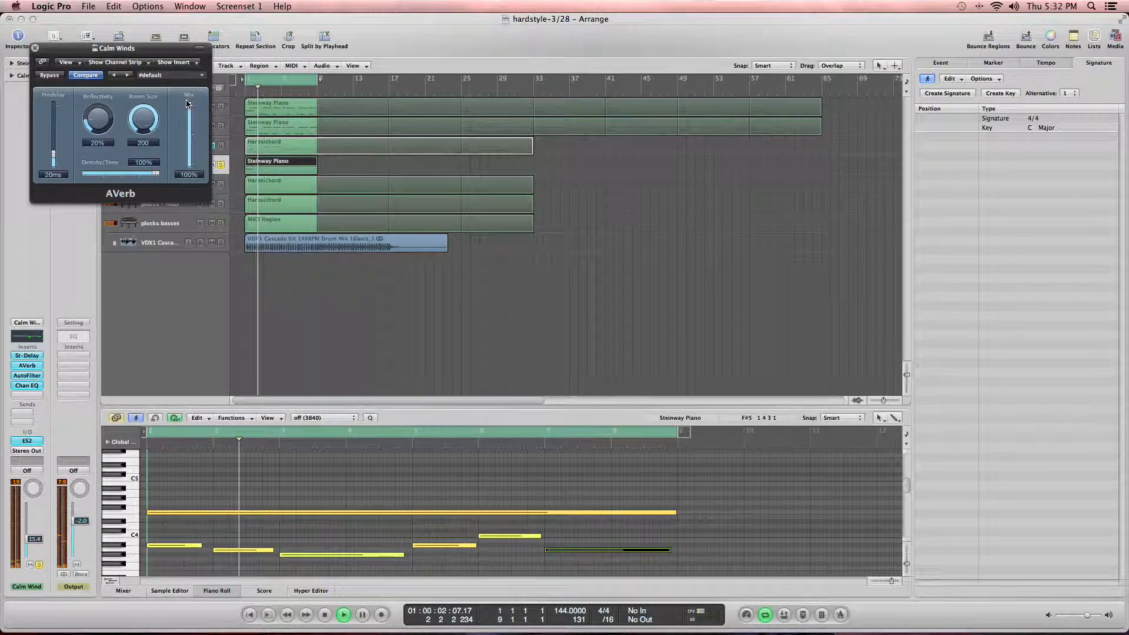
left_click_drag(34, 68, 312, 122)
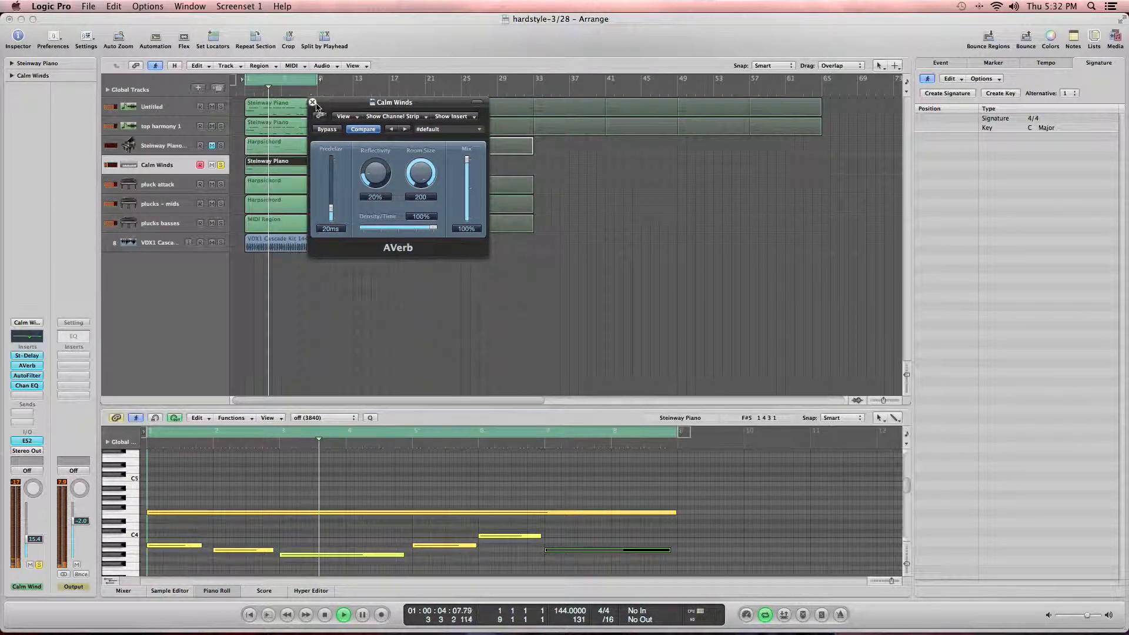
left_click(312, 102)
key("space")
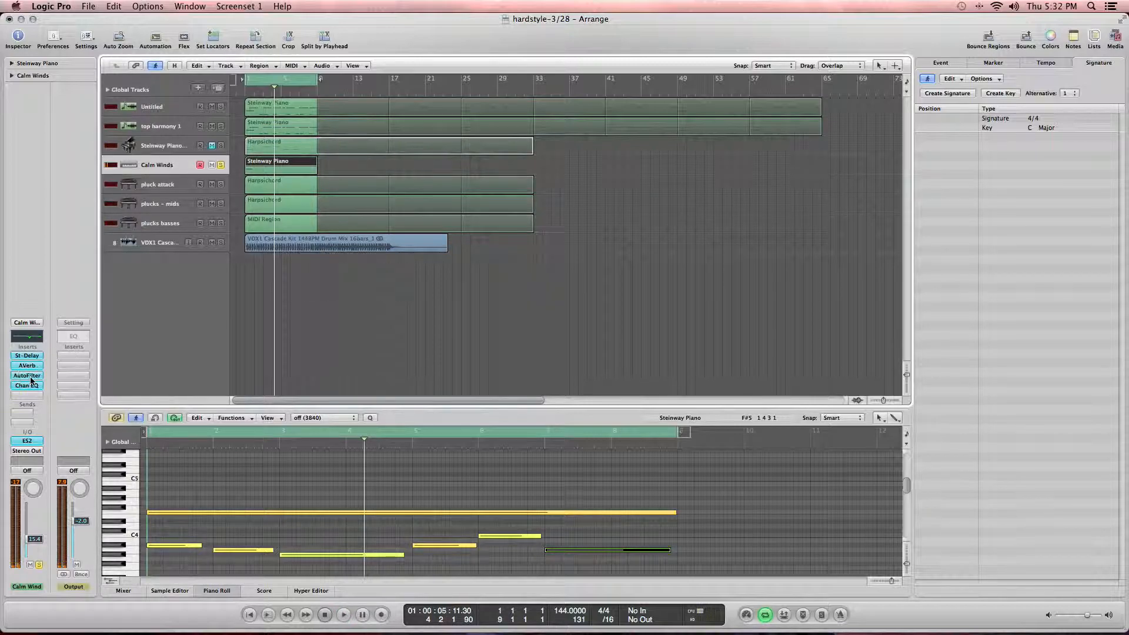
Step: Remove the AutoFilter insert from the Calm Winds track and play the track back
left_click(30, 376)
left_click(35, 49)
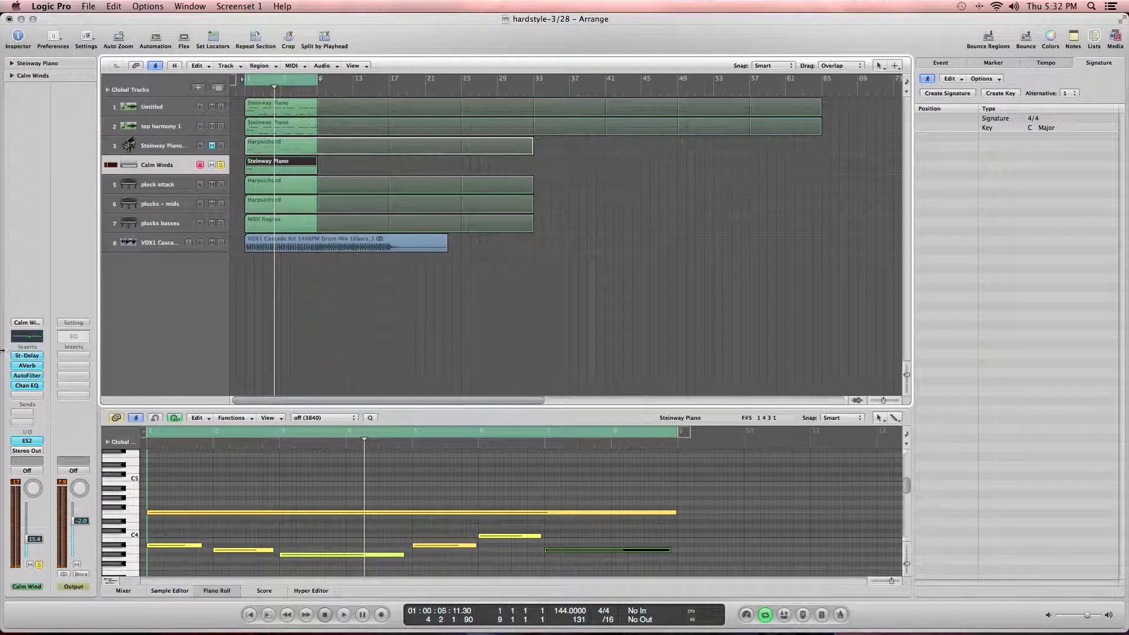
left_click(32, 377)
left_click(43, 374)
key("space")
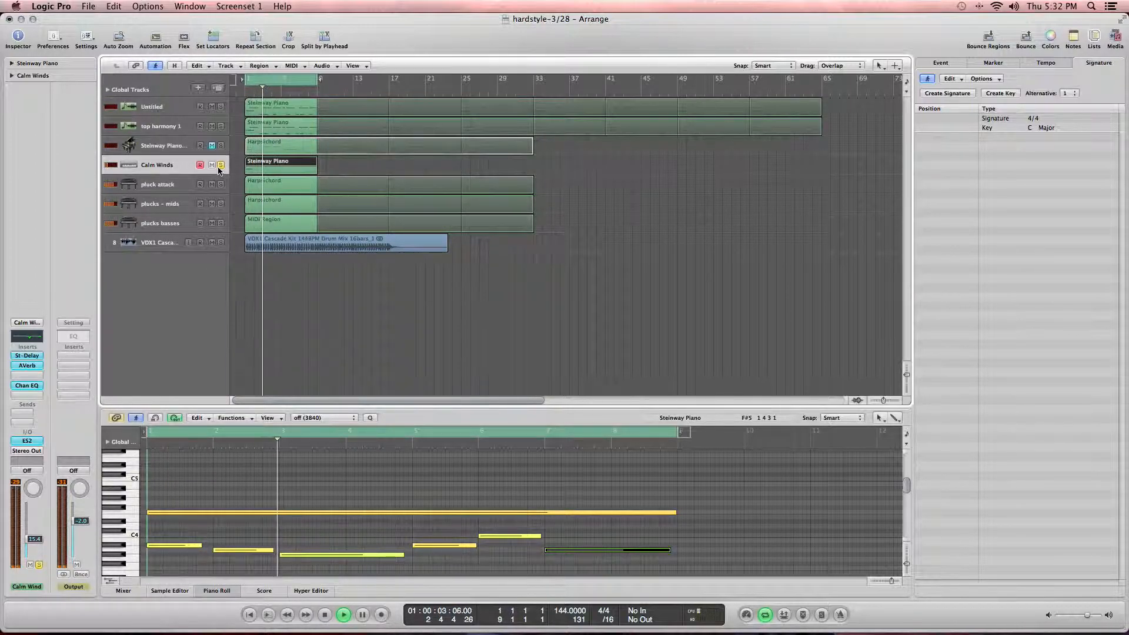
Step: Lower the Calm Winds track volume to about -7.6 dB, toggling its solo while listening
left_click_drag(34, 539, 33, 515)
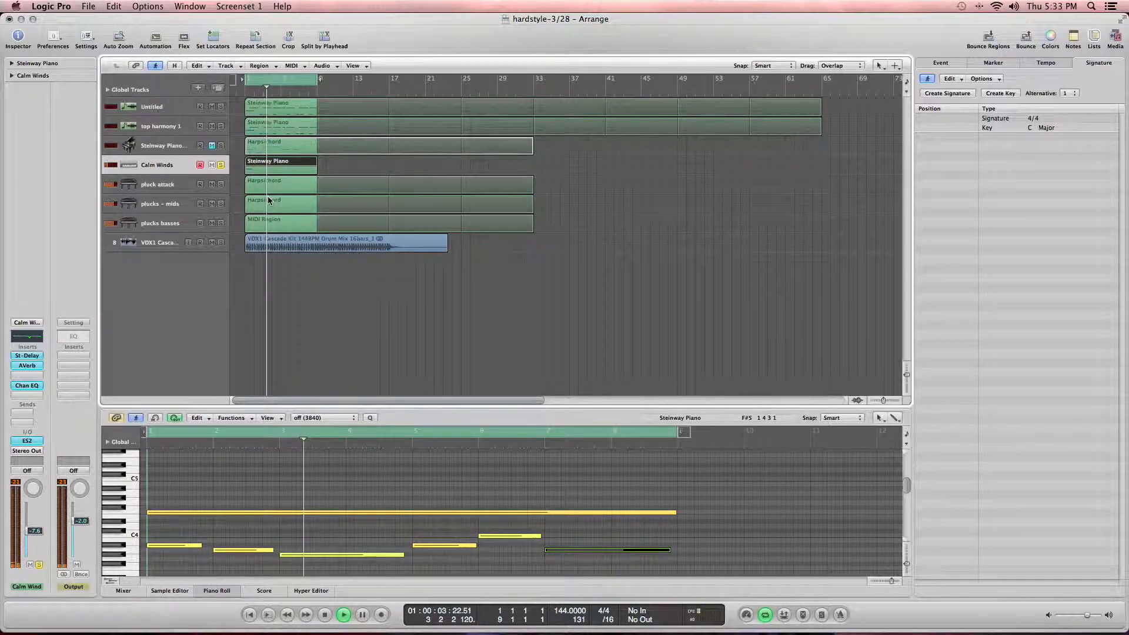
left_click(223, 168)
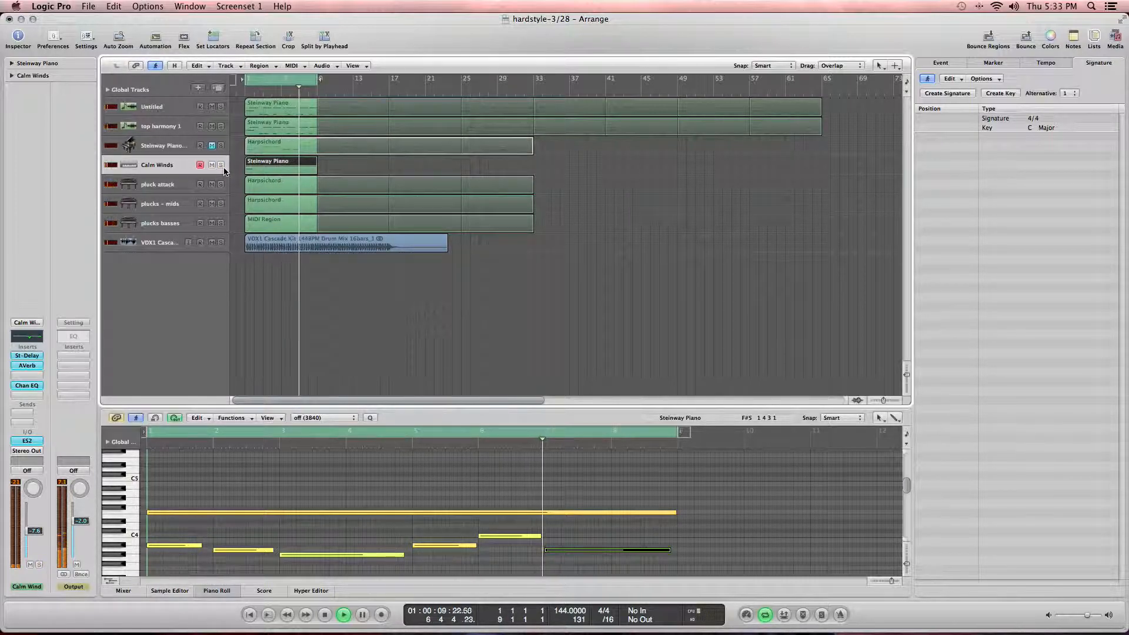
left_click(221, 166)
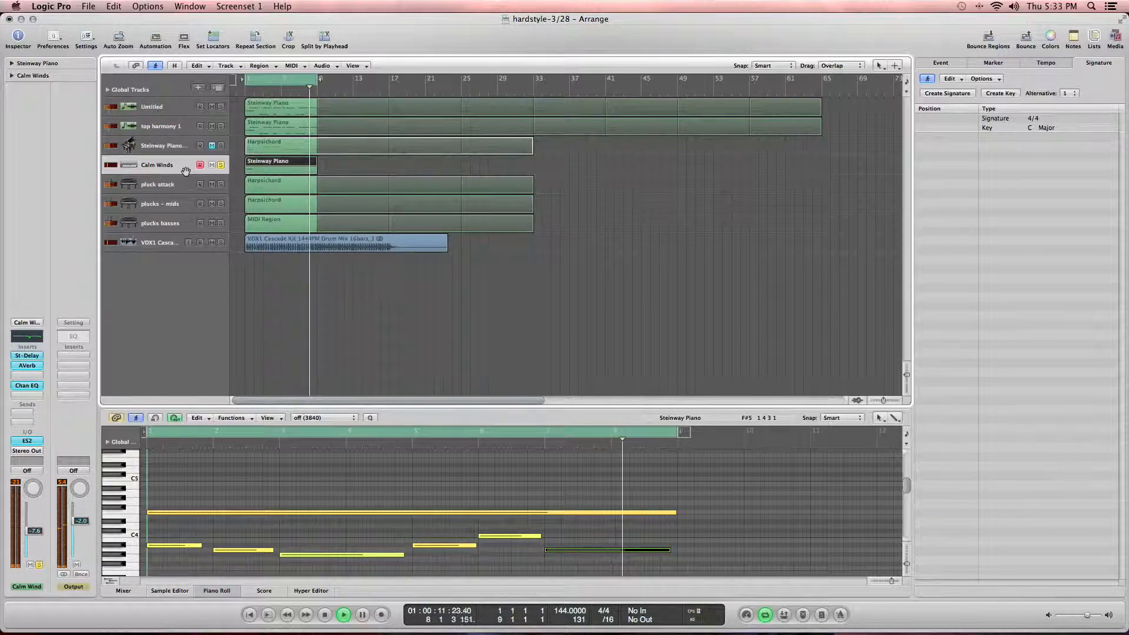
key("space")
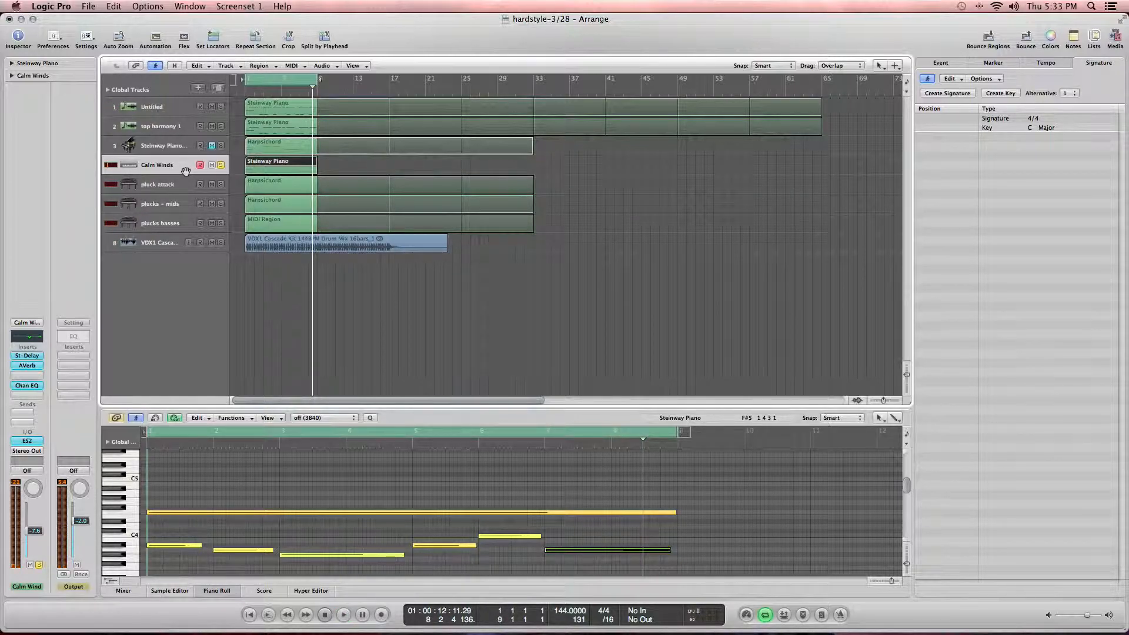
Step: Create a new track below Calm Winds and paste the Steinway Piano region onto it
key("super+d")
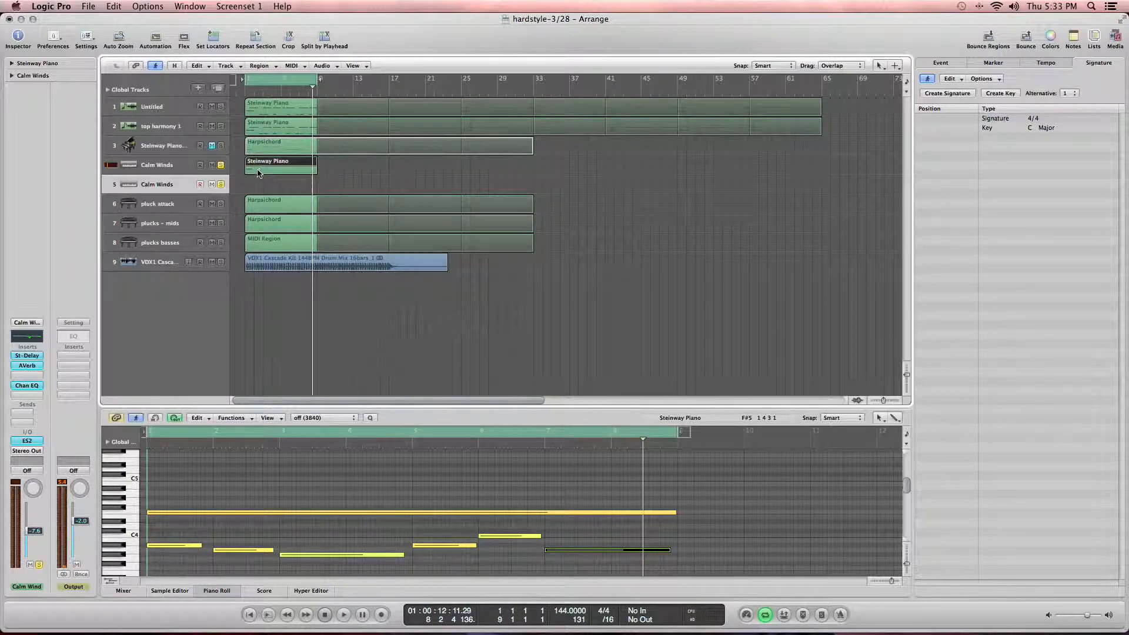
left_click(276, 192)
key("Return")
key("super+v")
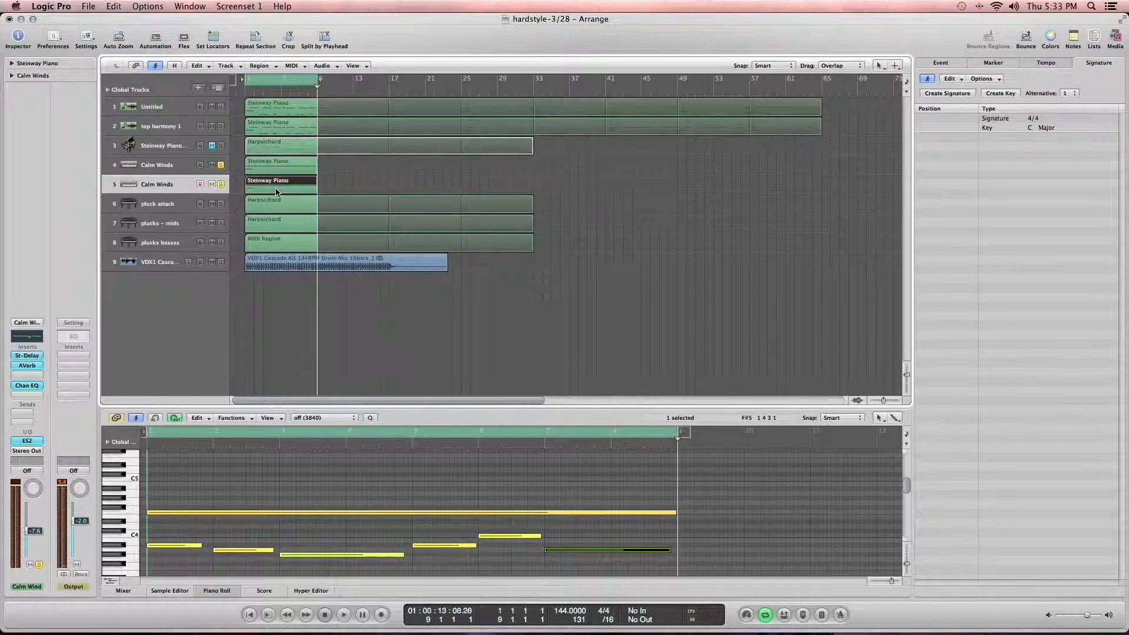
Step: Reset the new track's channel strip
left_click(29, 322)
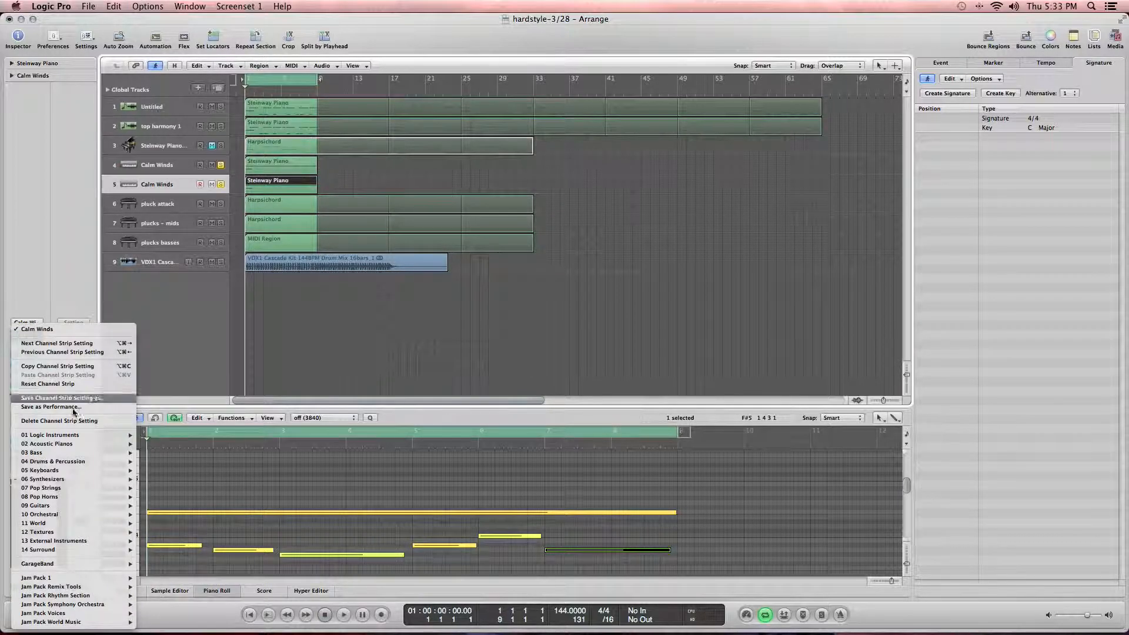
left_click(85, 385)
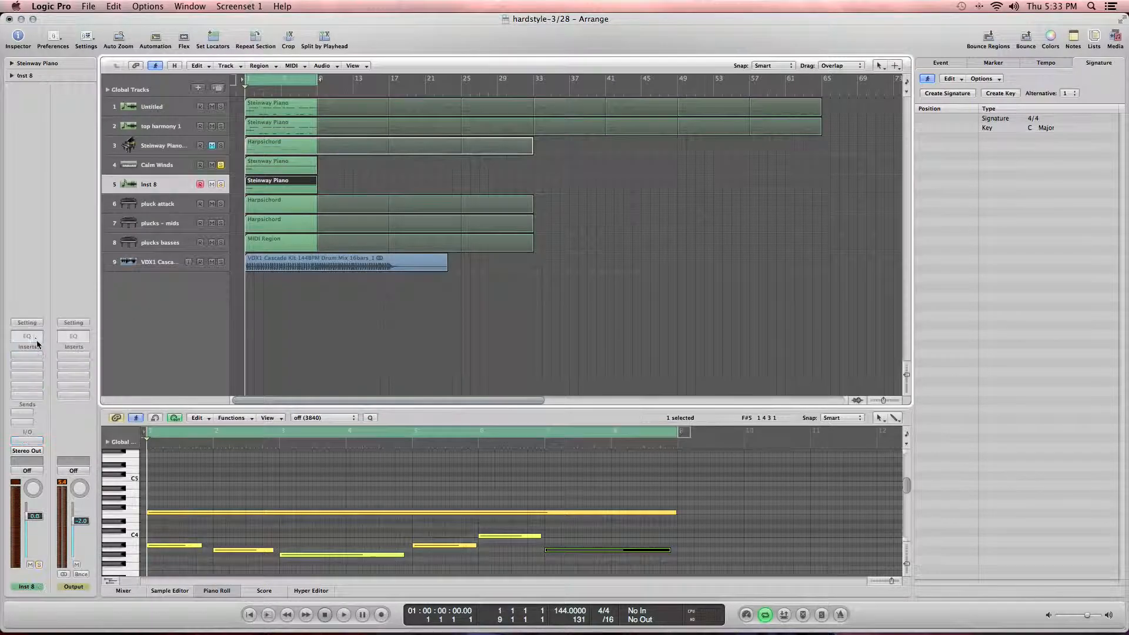
left_click(32, 323)
left_click(31, 323)
left_click(28, 327)
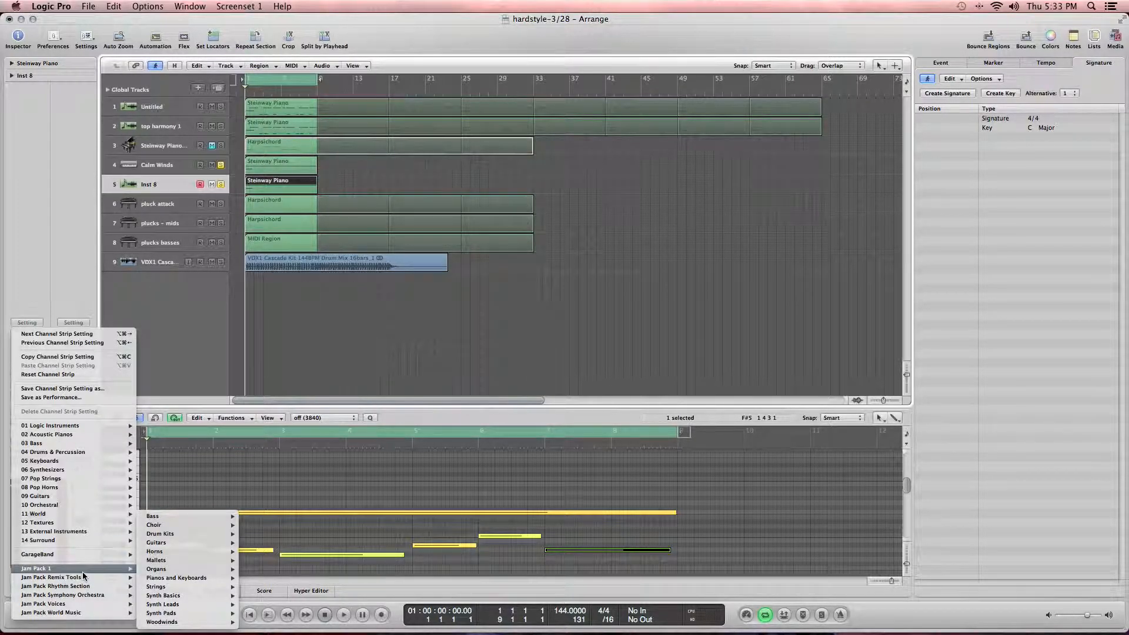
left_click(2, 463)
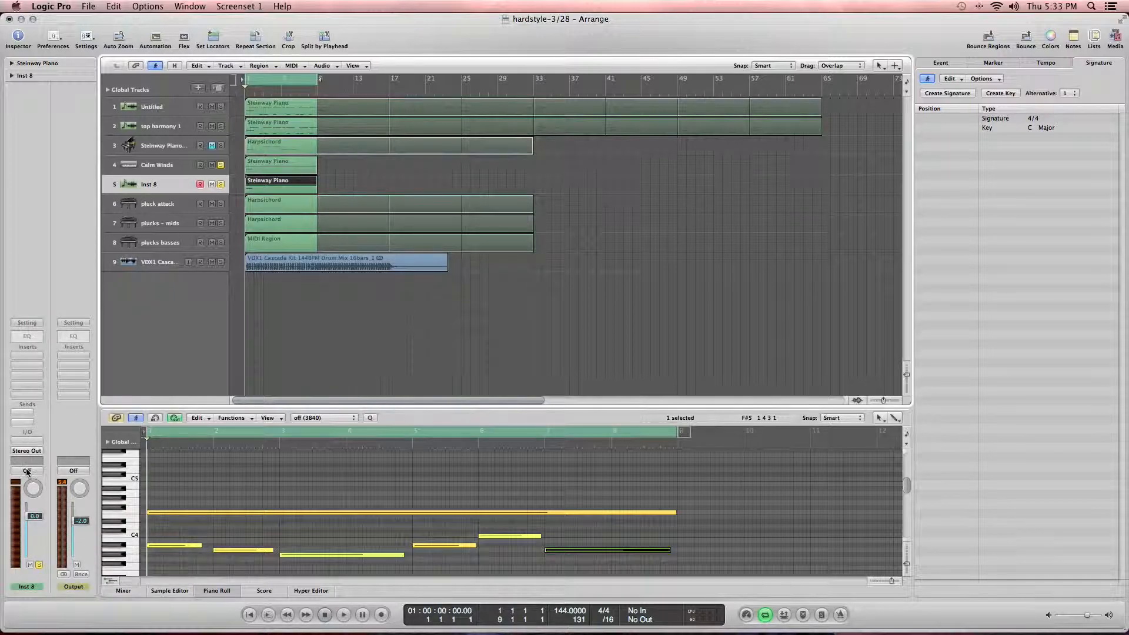
Step: Load the Sylenth1 instrument on the new track
left_click(25, 446)
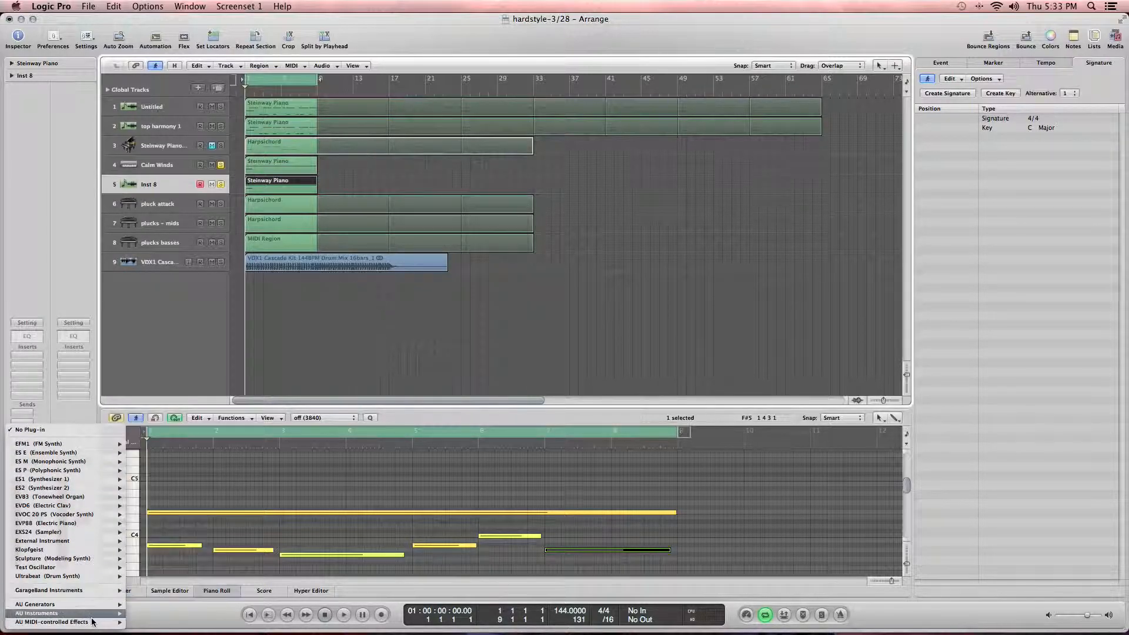
mouse_move(107, 614)
mouse_move(172, 606)
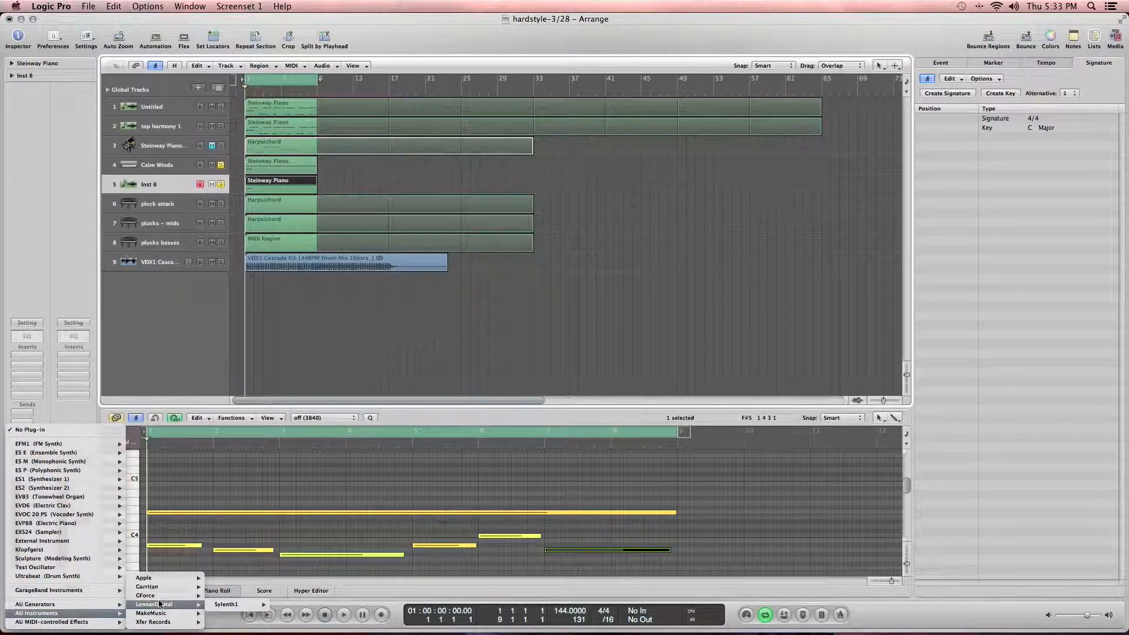
left_click(229, 604)
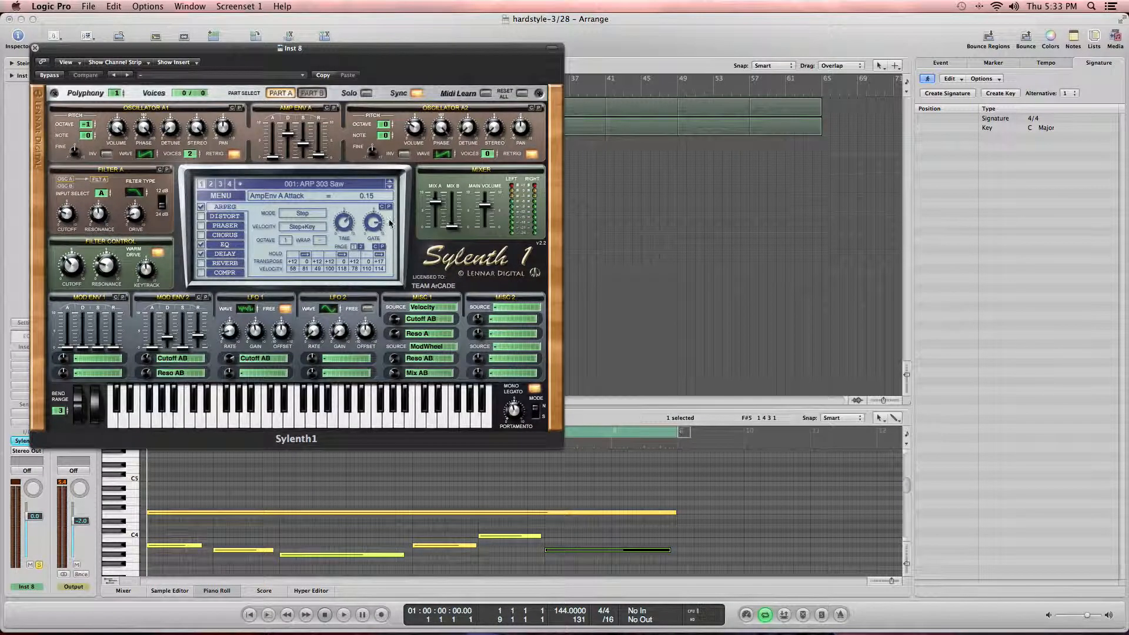
Step: Select the Sylenth1 preset 443: LD Late Mouse
left_click(171, 203)
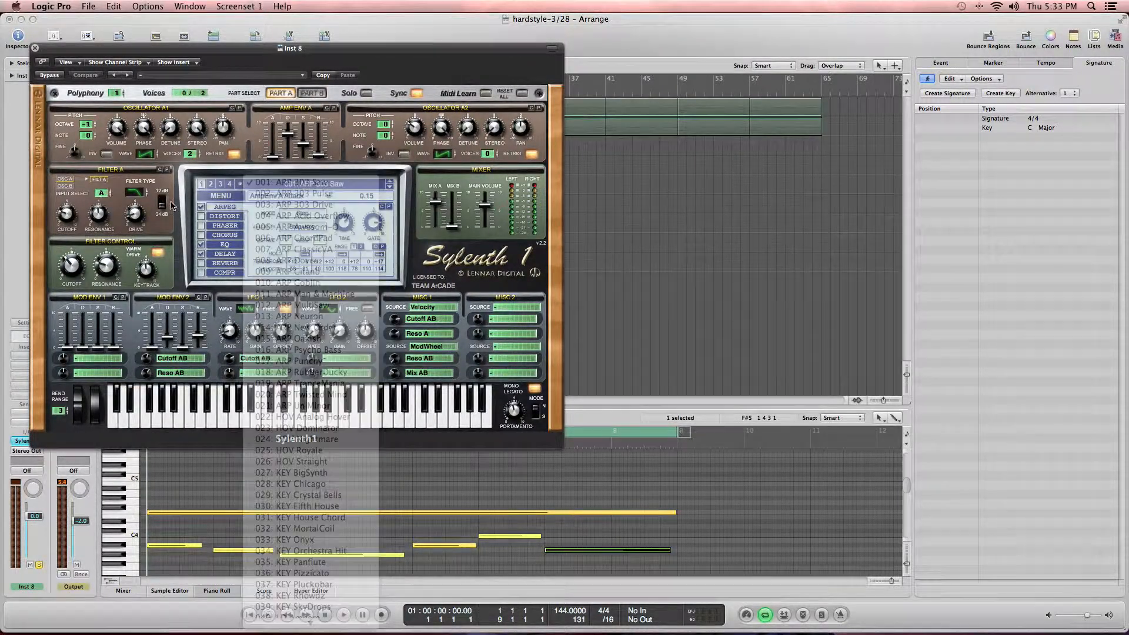
left_click(230, 186)
left_click(276, 185)
scroll(372, 367, "down", 10)
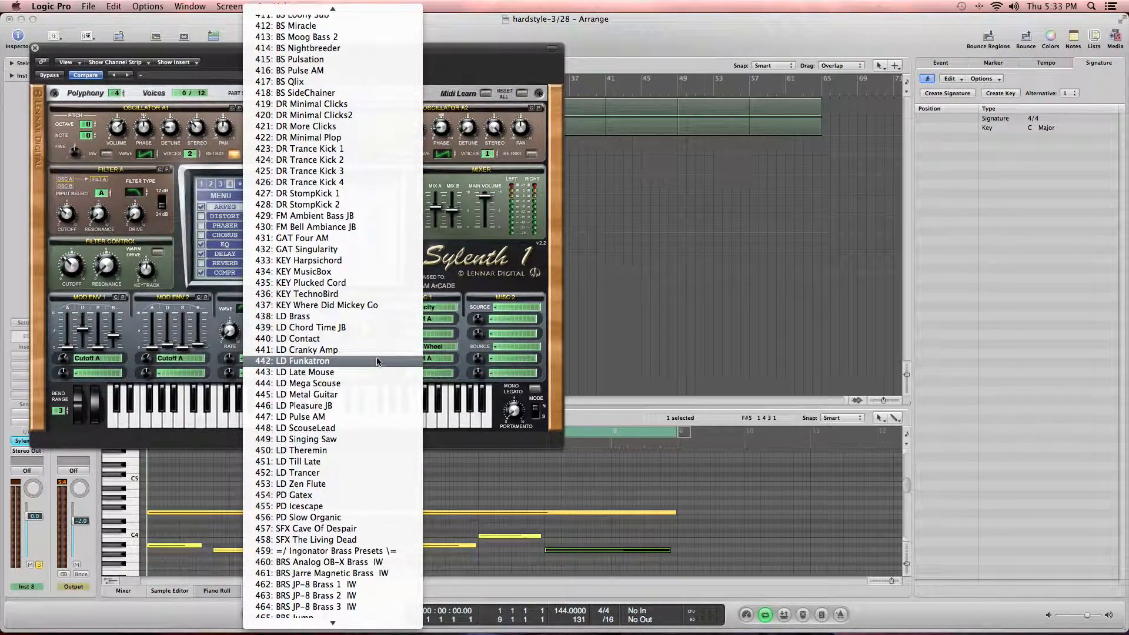
left_click(383, 372)
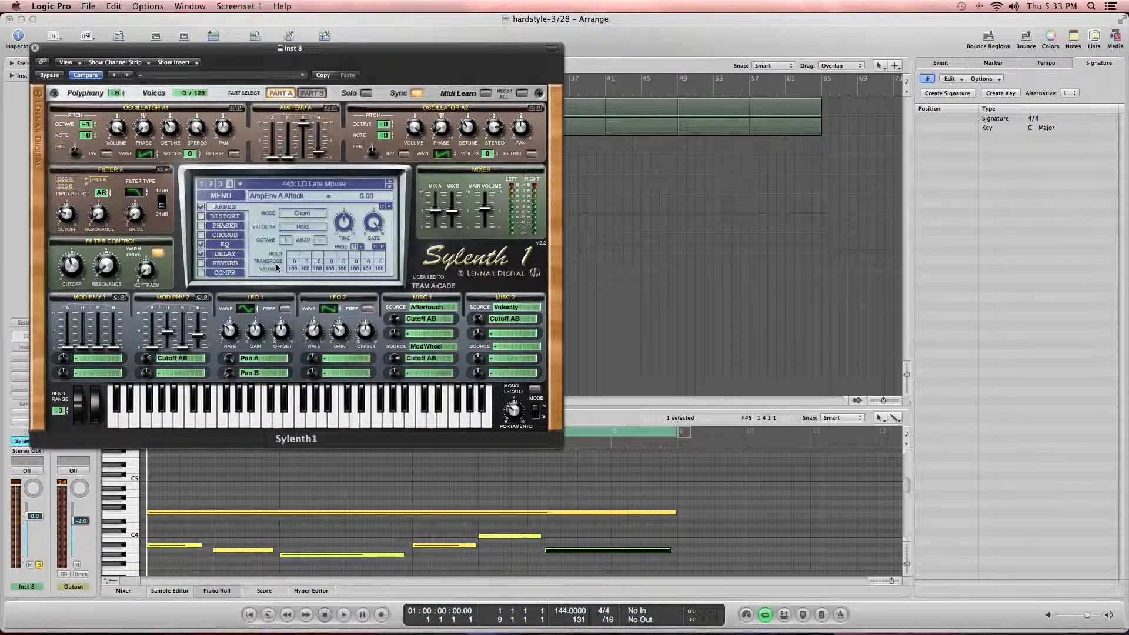
Step: Disable the Sylenth1 arpeggiator and raise Filter A cutoff to about 21341 Hz while playing the part
key("space")
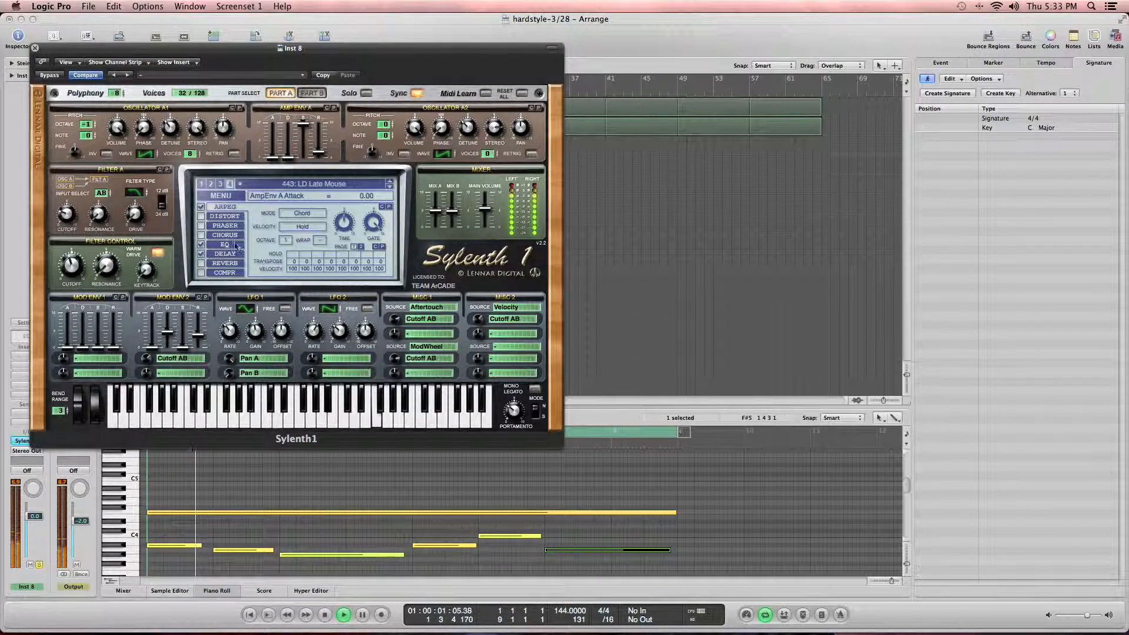
left_click(201, 207)
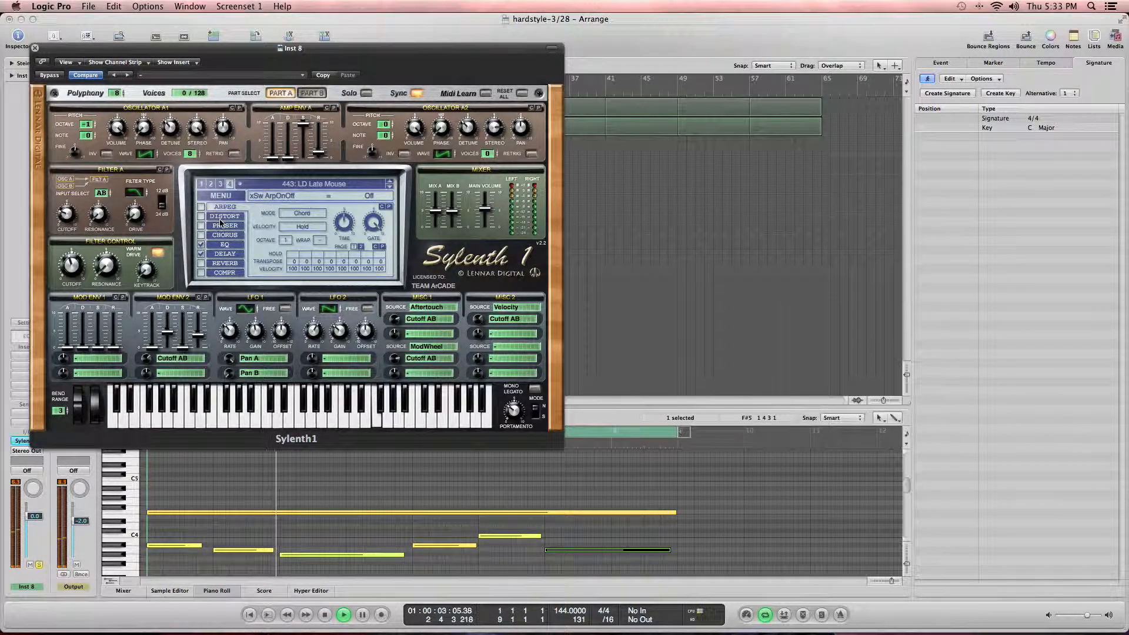
left_click_drag(70, 263, 68, 212)
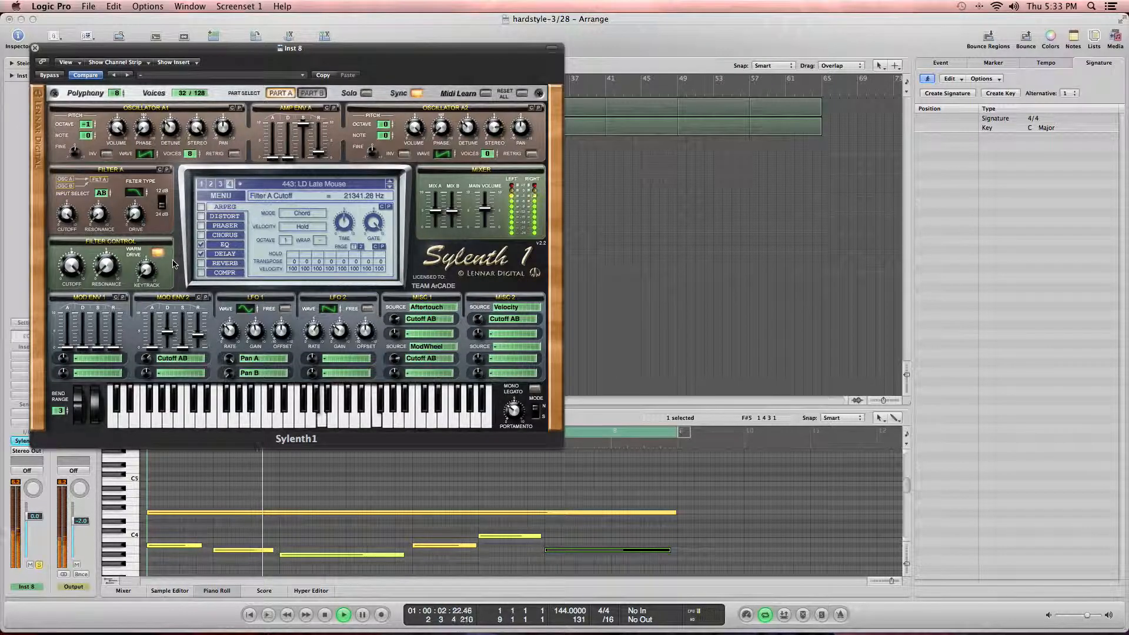
key("space")
Step: Extend the second melody note in the piano roll so it reaches the following note
left_click(196, 546)
left_click_drag(201, 544, 215, 546)
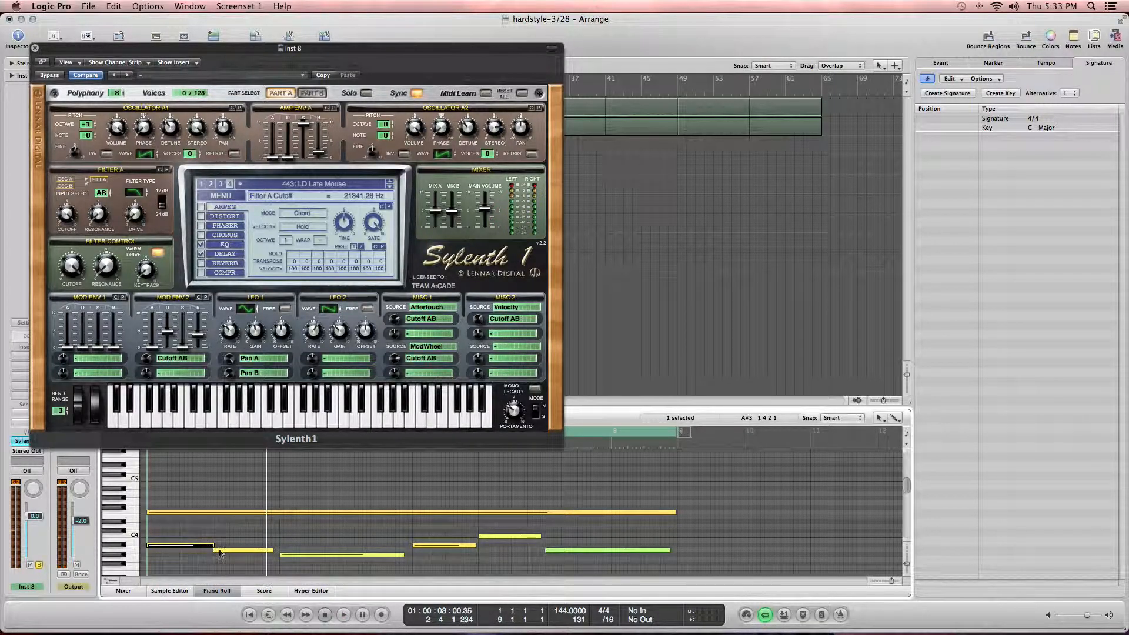
key("super+z")
left_click(279, 550)
left_click_drag(274, 550, 282, 550)
left_click(336, 539)
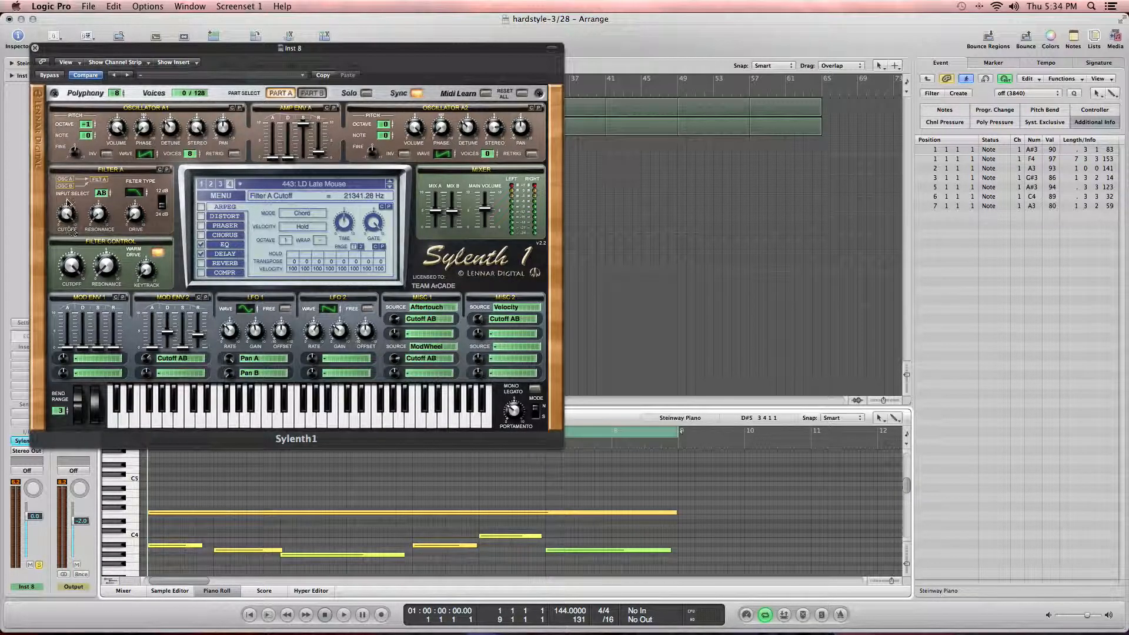
Step: Audition the new Sylenth1 part
key("space")
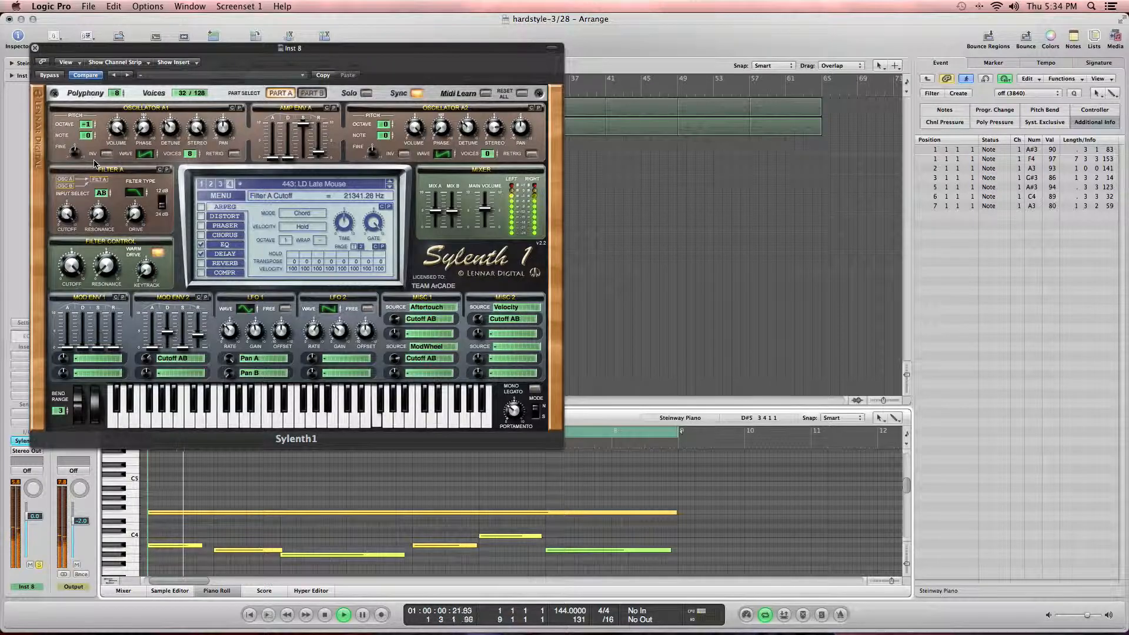
key("space")
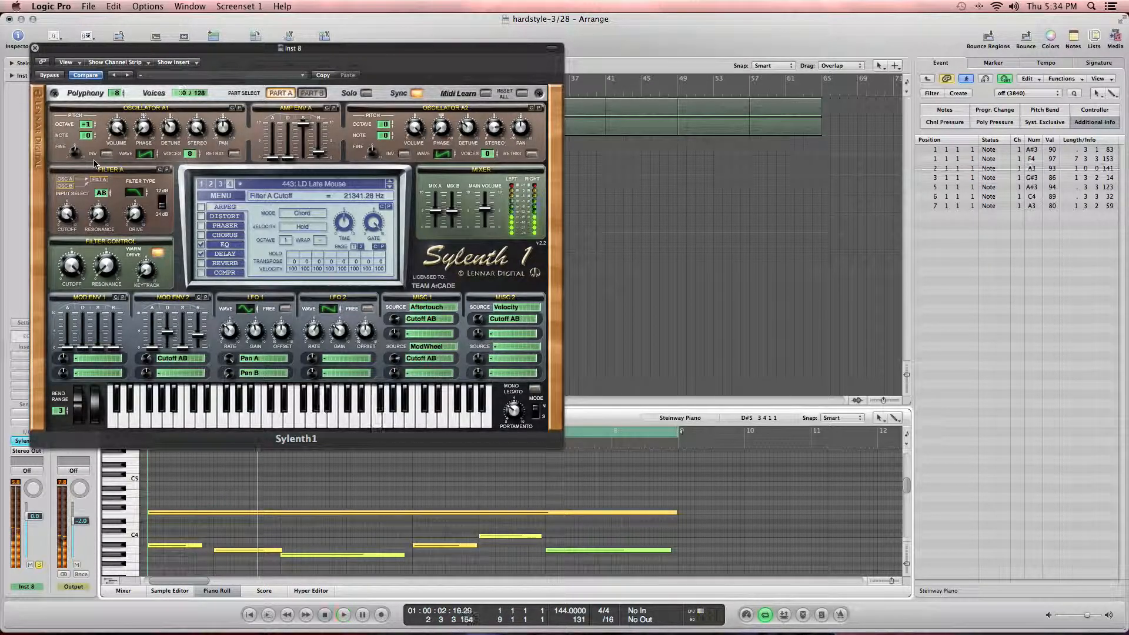
left_click_drag(213, 57, 386, 63)
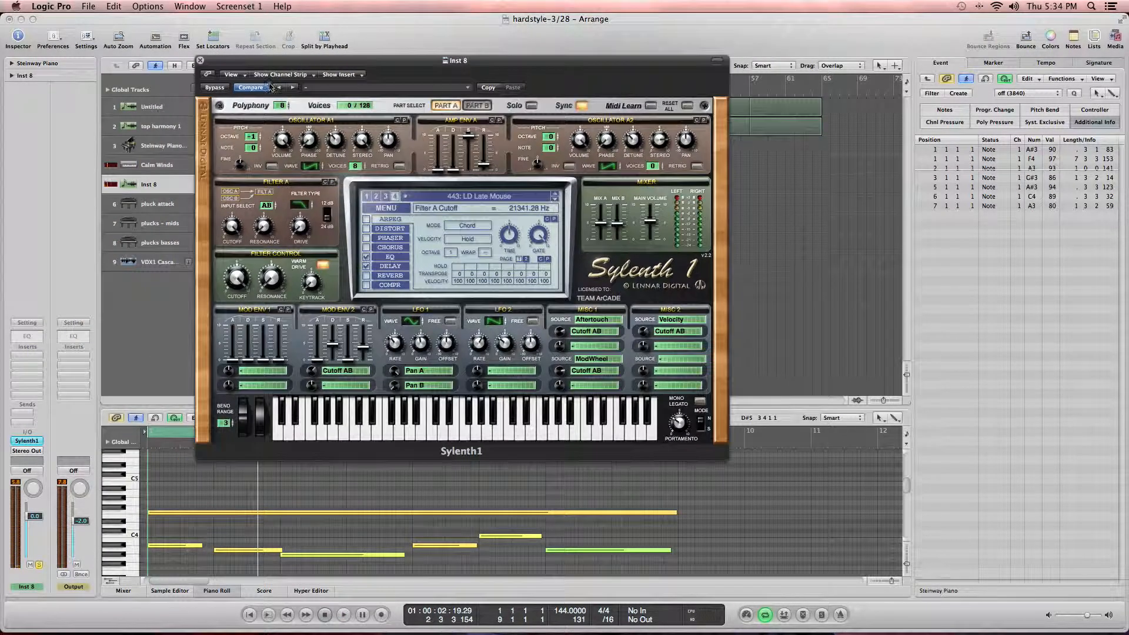
left_click(717, 61)
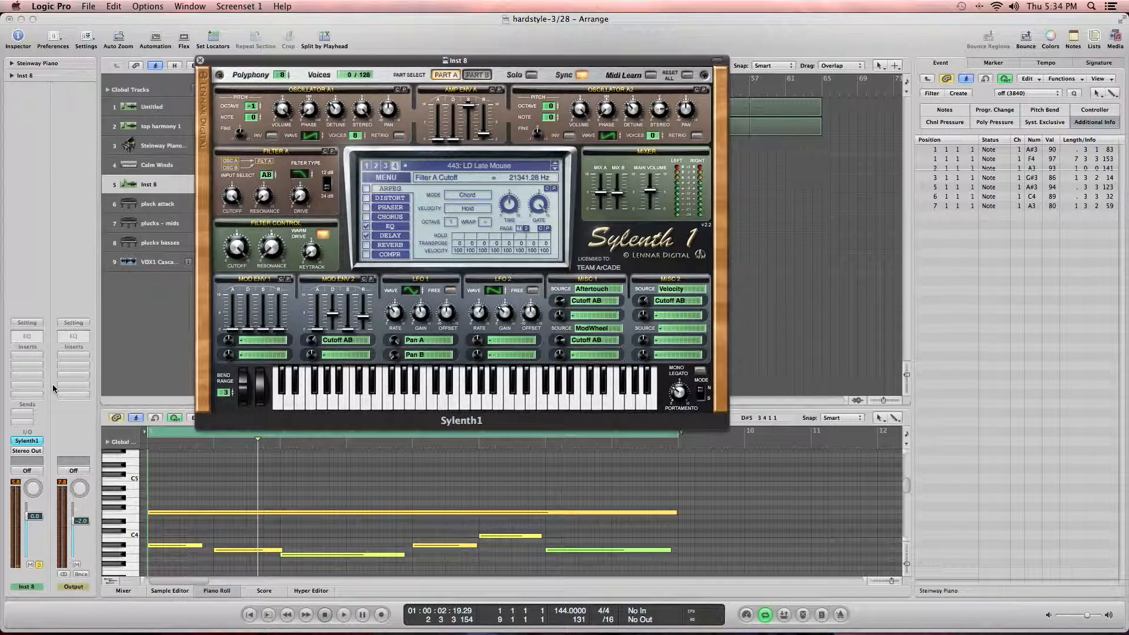
Step: Add a Channel EQ to the new track with a high shelf of about -22 dB at 1600 Hz and a 30 Hz low cut
left_click(42, 337)
left_click_drag(285, 164, 250, 223)
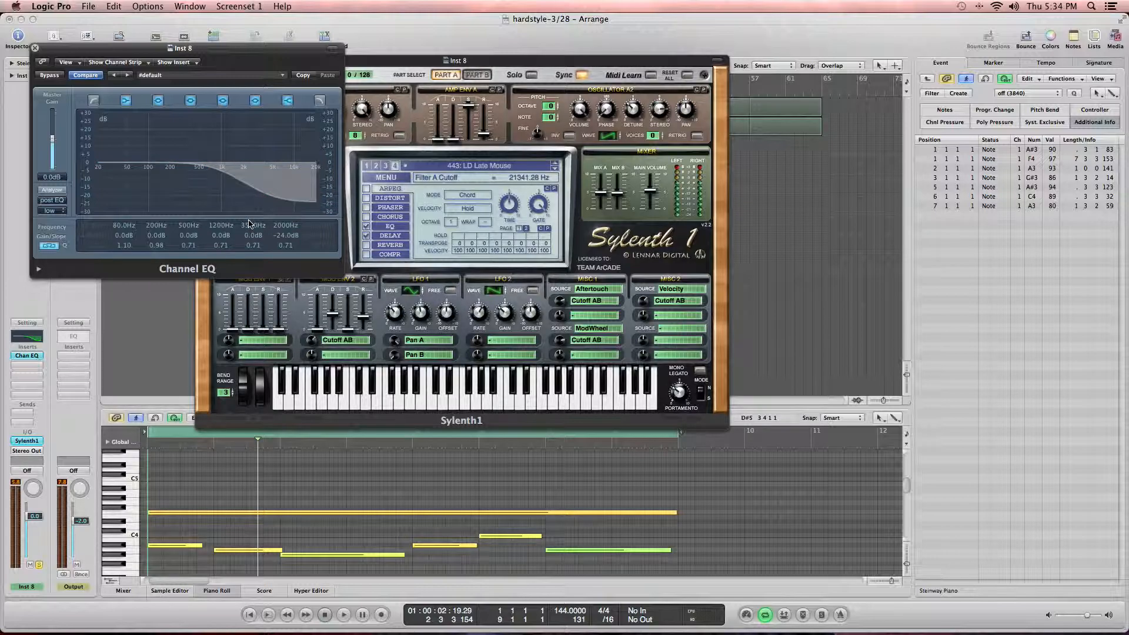
key("space")
left_click_drag(217, 171, 204, 179)
mouse_move(240, 180)
left_mouse_down()
mouse_move(203, 180)
mouse_move(233, 180)
left_mouse_up()
left_click(97, 104)
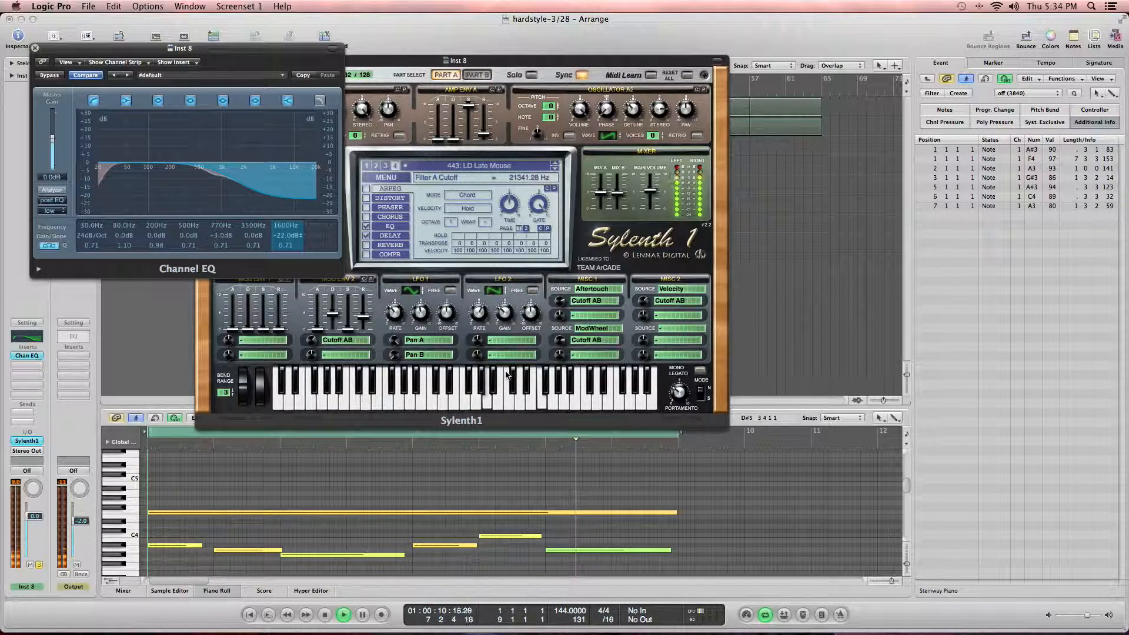
Step: Remove the final melody note and extend the preceding note to the end of the phrase
mouse_move(569, 549)
left_mouse_down()
mouse_move(568, 515)
mouse_move(568, 541)
left_mouse_up()
left_click(562, 550)
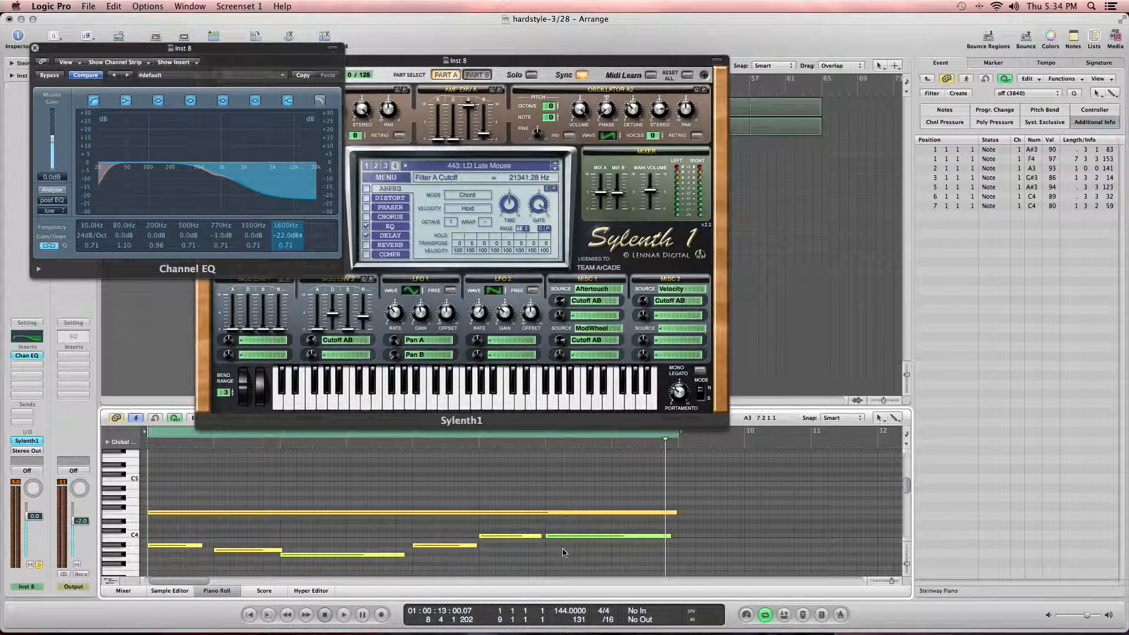
left_click(574, 536)
key("Delete")
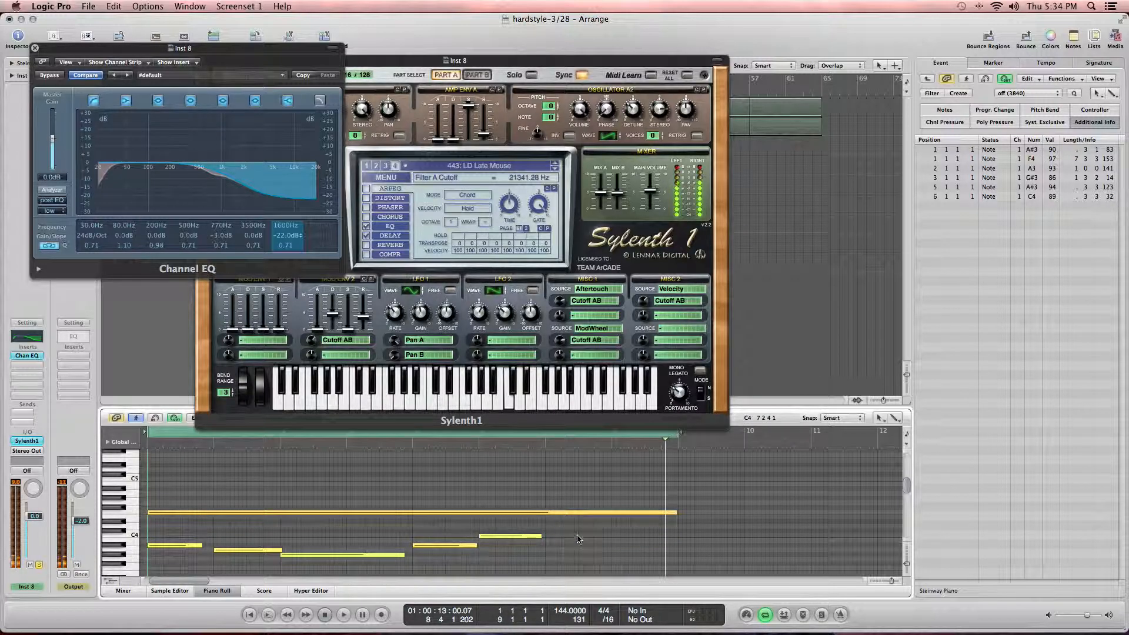
left_click(531, 537)
left_click_drag(540, 536, 678, 537)
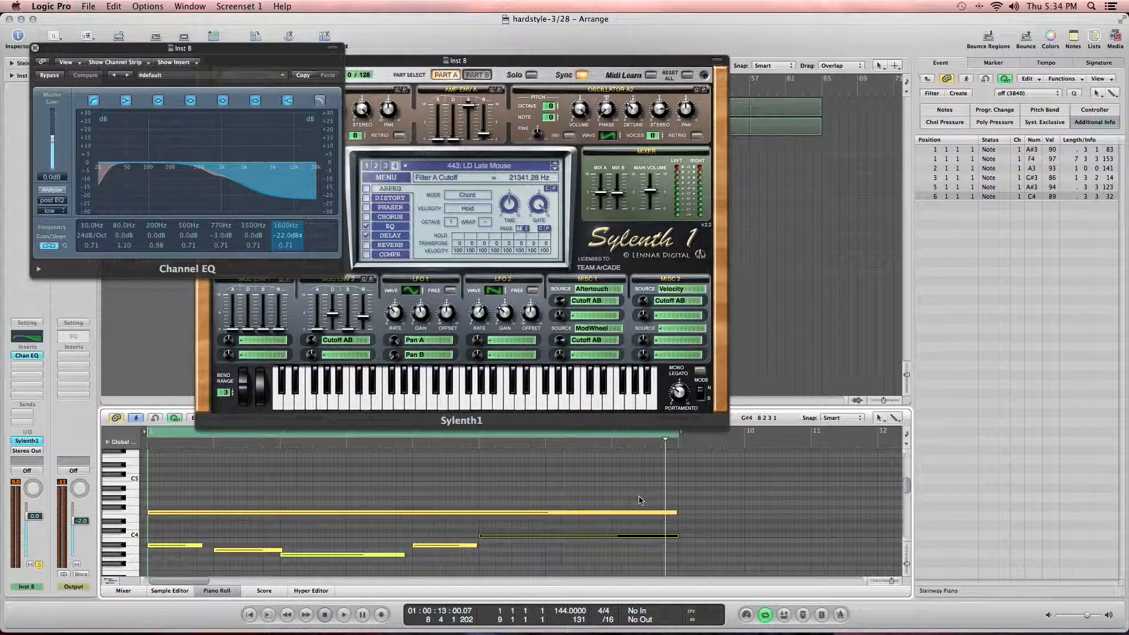
Step: Play back the edited part and close the Channel EQ window
key("space")
left_click_drag(219, 176, 217, 176)
key("space")
left_click(34, 47)
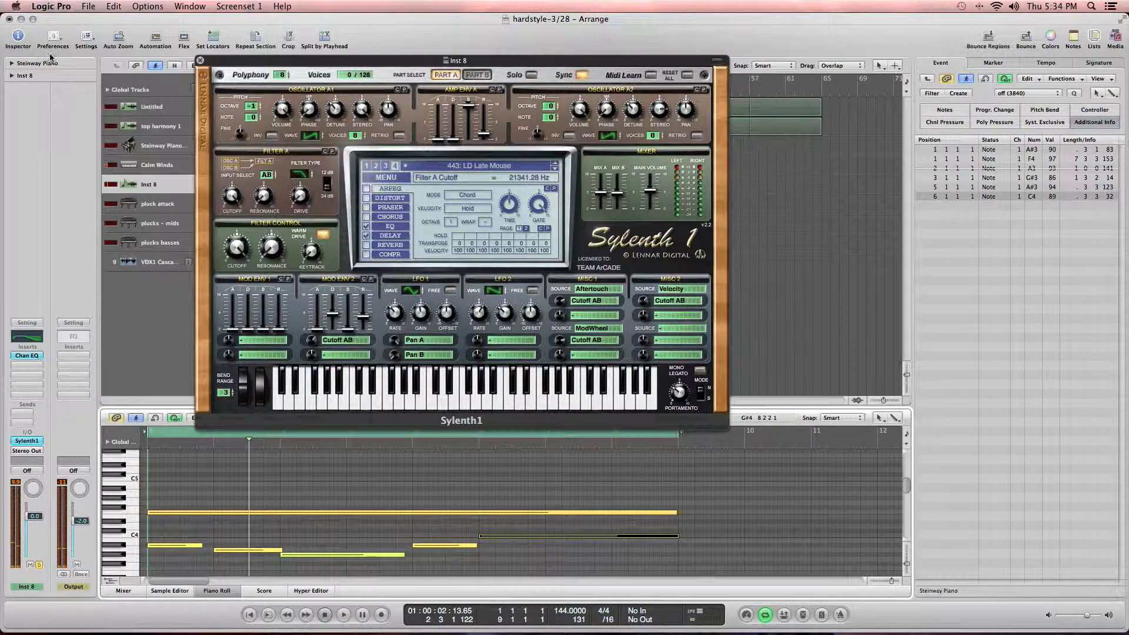
Step: Set Mod Envelope 2 attack to about 7.64 and release to about 8.26 while the part plays
left_click(317, 319)
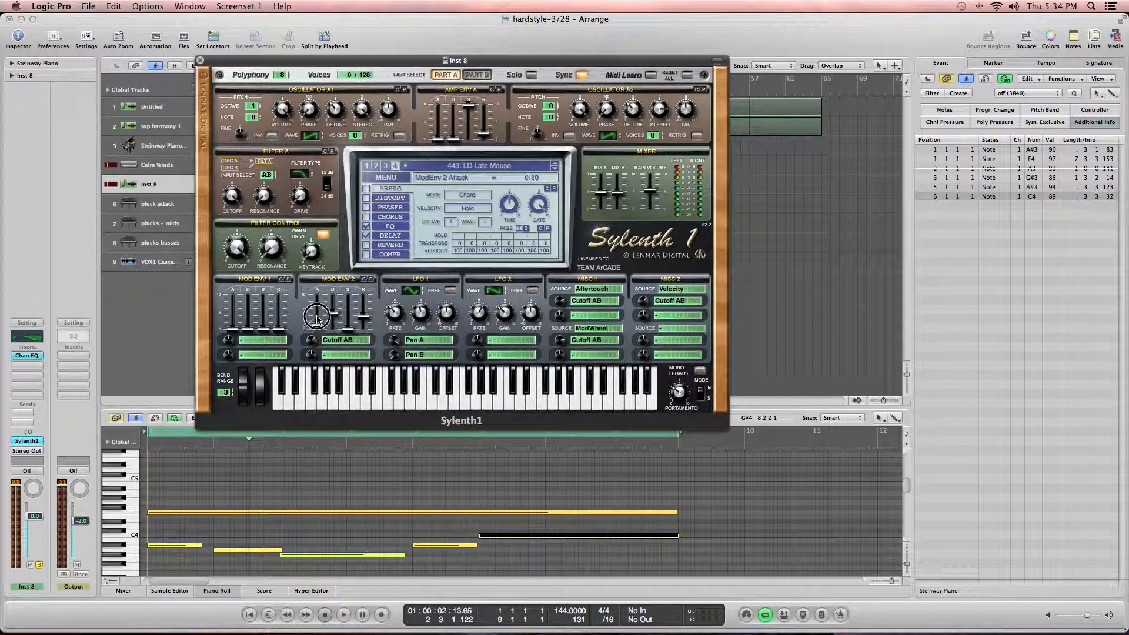
key("space")
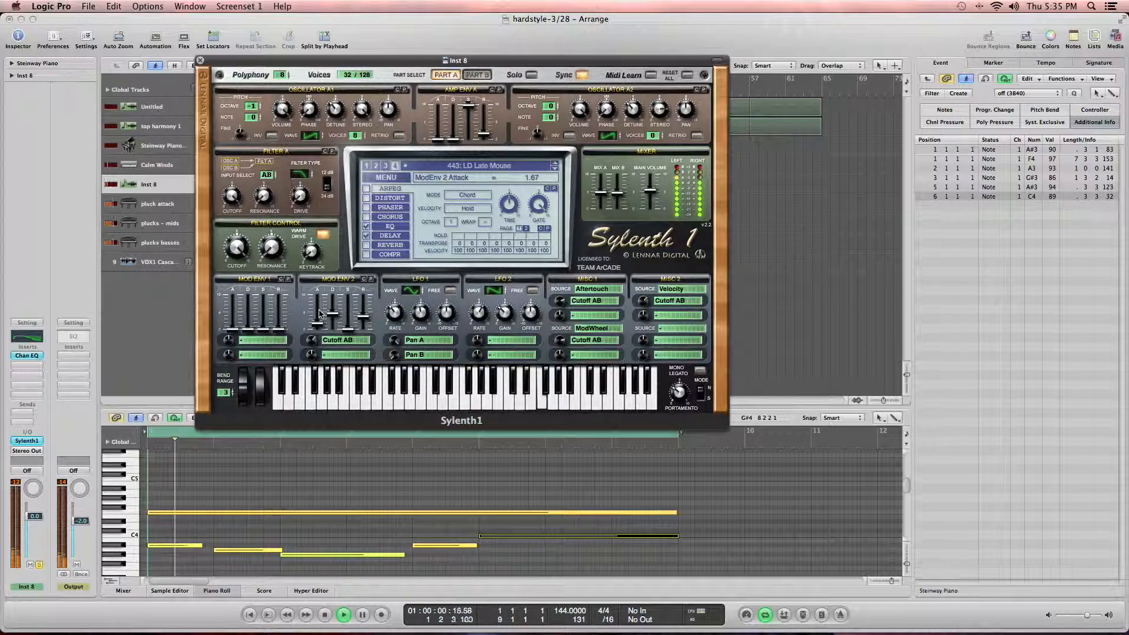
left_click_drag(319, 314, 317, 280)
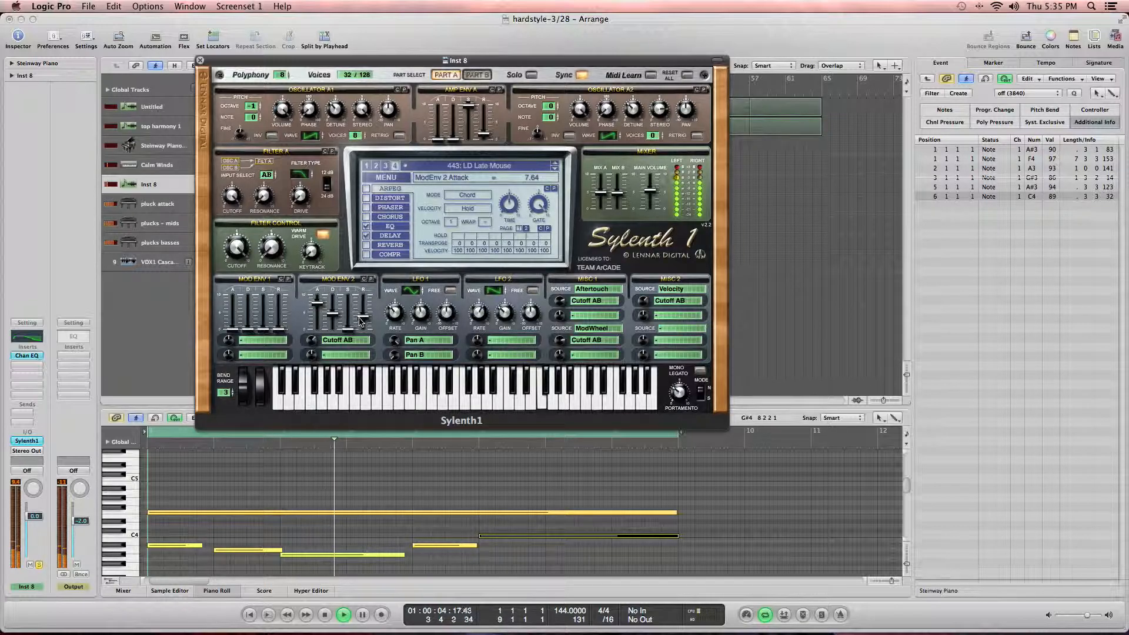
left_click_drag(361, 320, 363, 295)
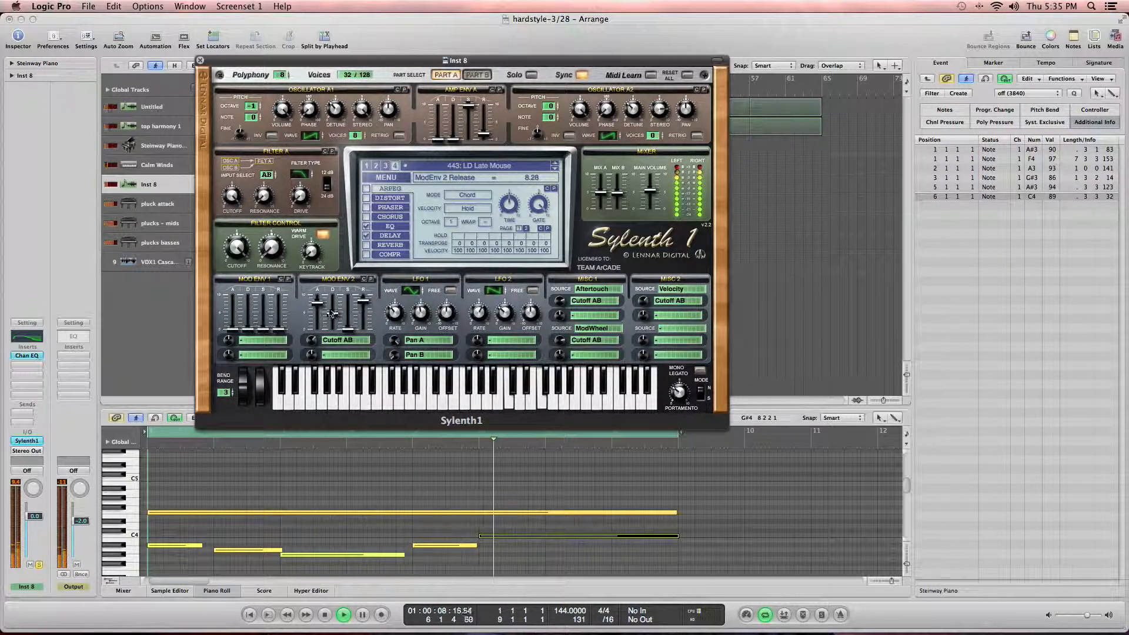
Step: Set Mod Envelope 1 attack to about 3.51 and Amp Envelope A release to about 5.01
left_click_drag(232, 329, 241, 294)
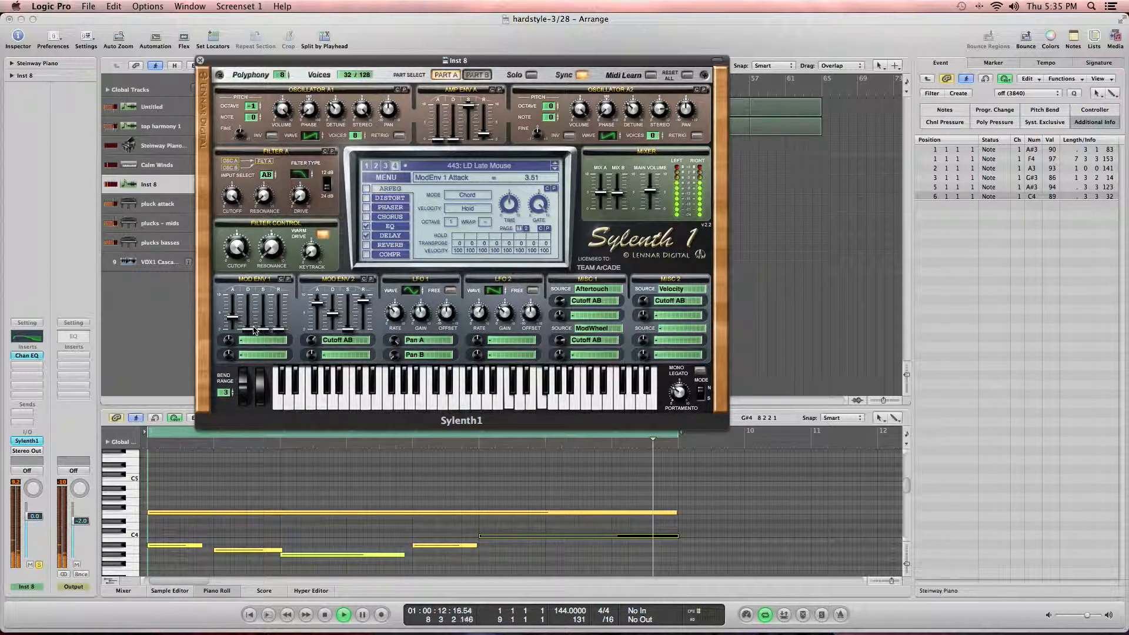
left_click_drag(438, 137, 485, 105)
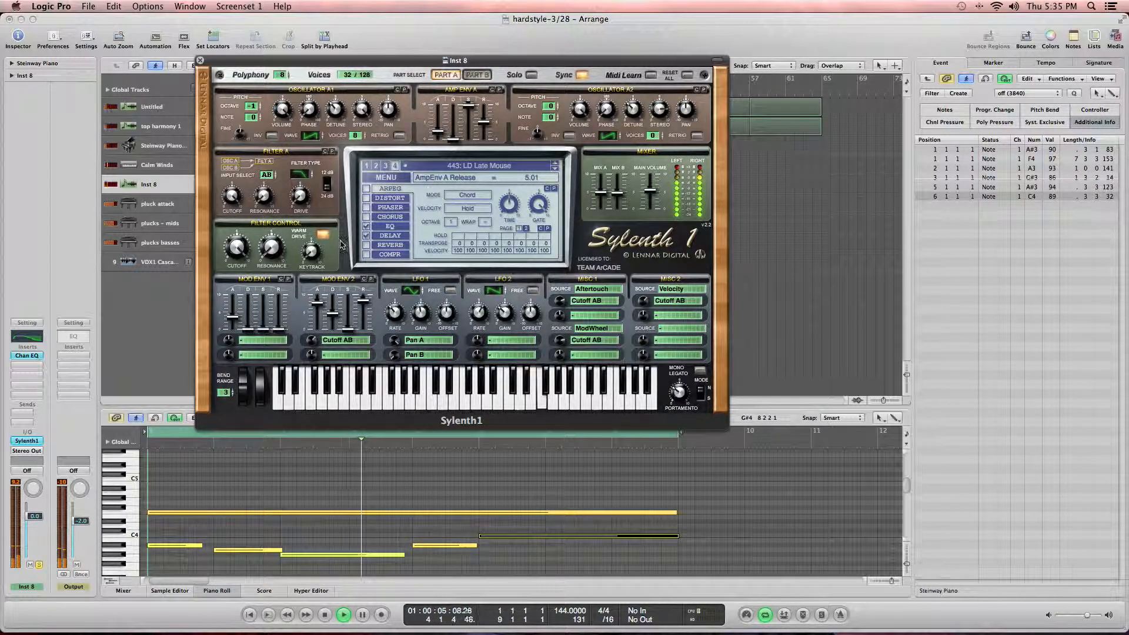
Step: Route Mod Envelope 1 to Cutoff A and set its release to about 0.92
left_click(241, 348)
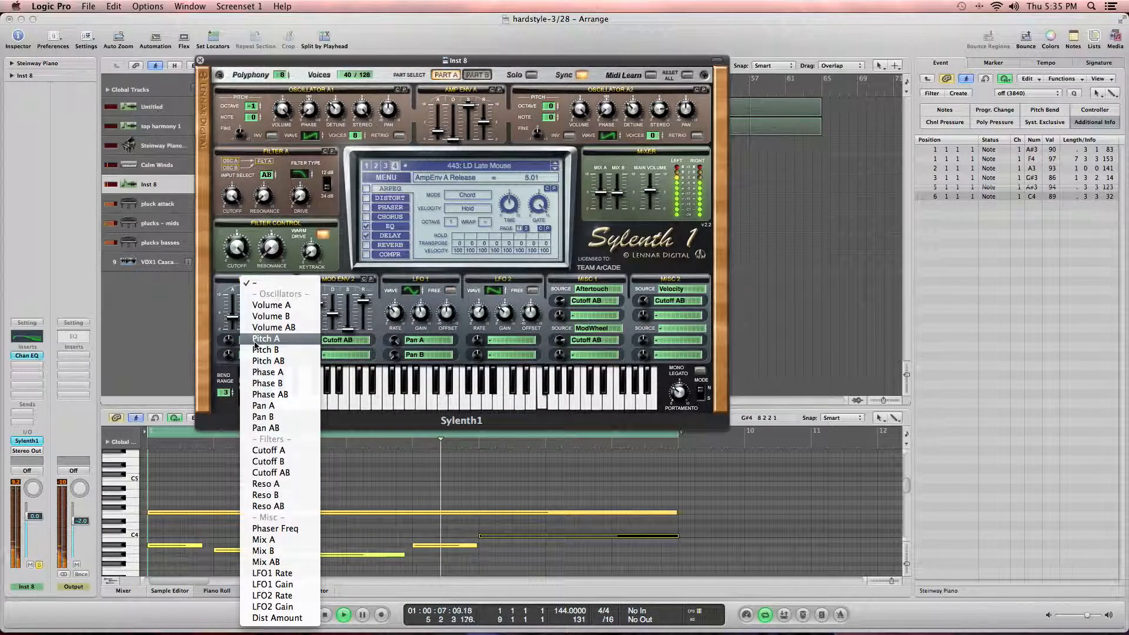
left_click(302, 452)
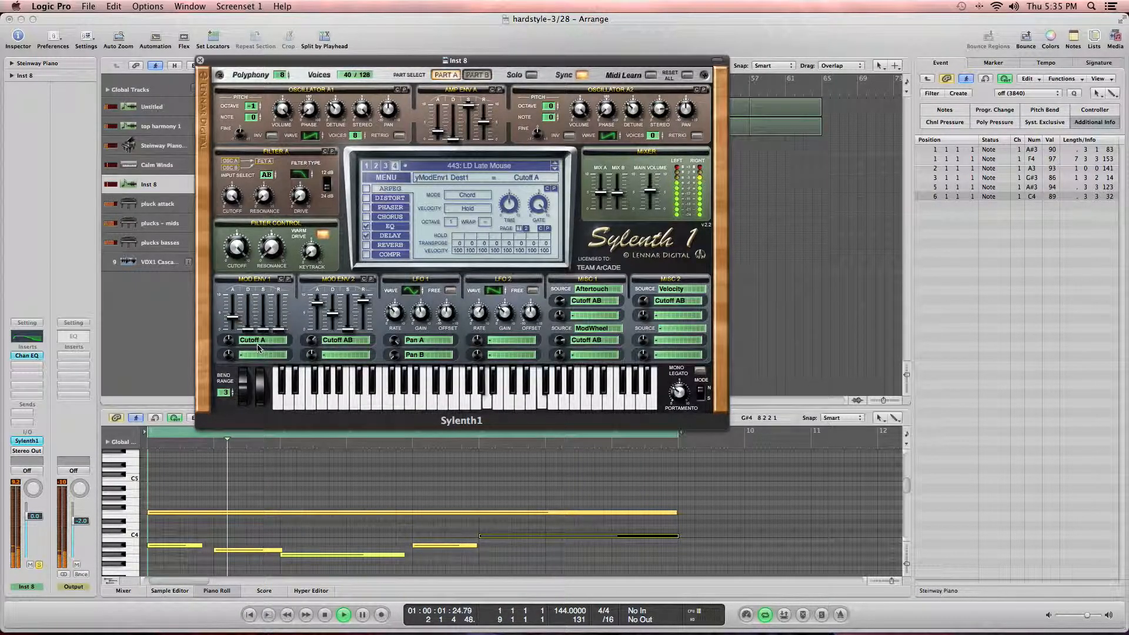
left_click_drag(248, 328, 279, 332)
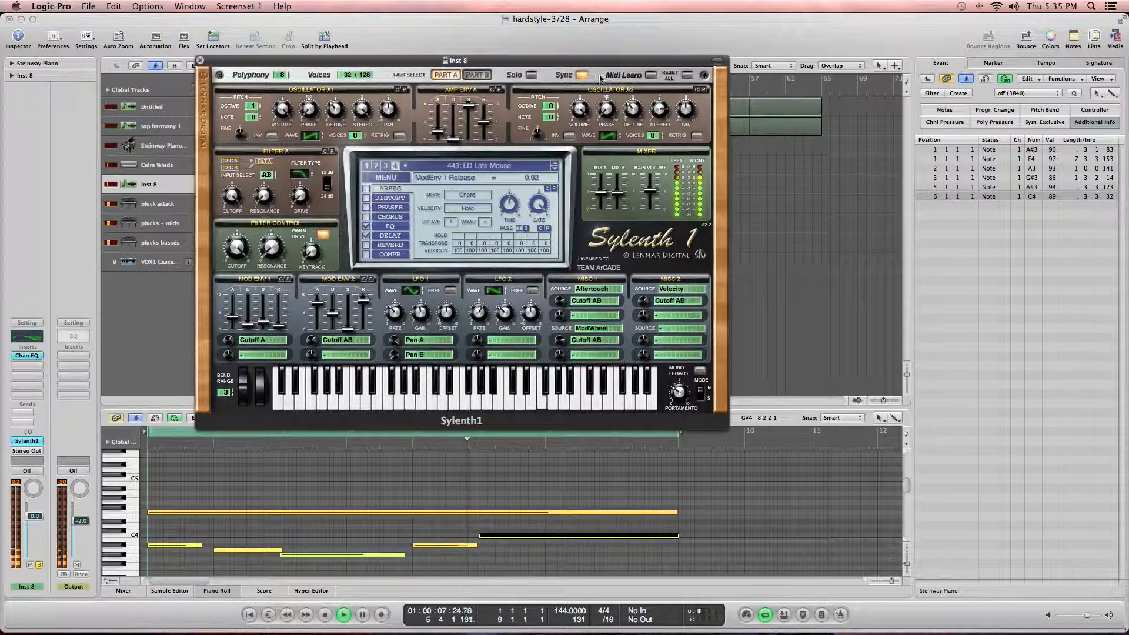
Step: Insert a Compressor on the track with threshold about -16 dB, ratio about 19:1 and gain about 3.5 dB
left_click_drag(540, 61, 574, 86)
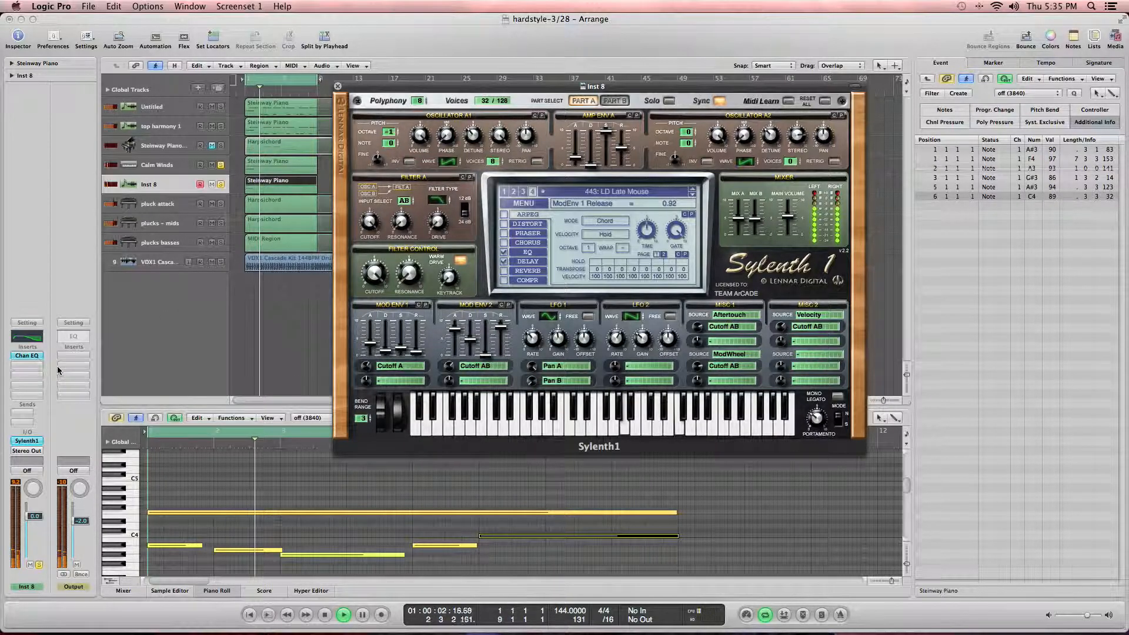
left_click(30, 365)
mouse_move(61, 403)
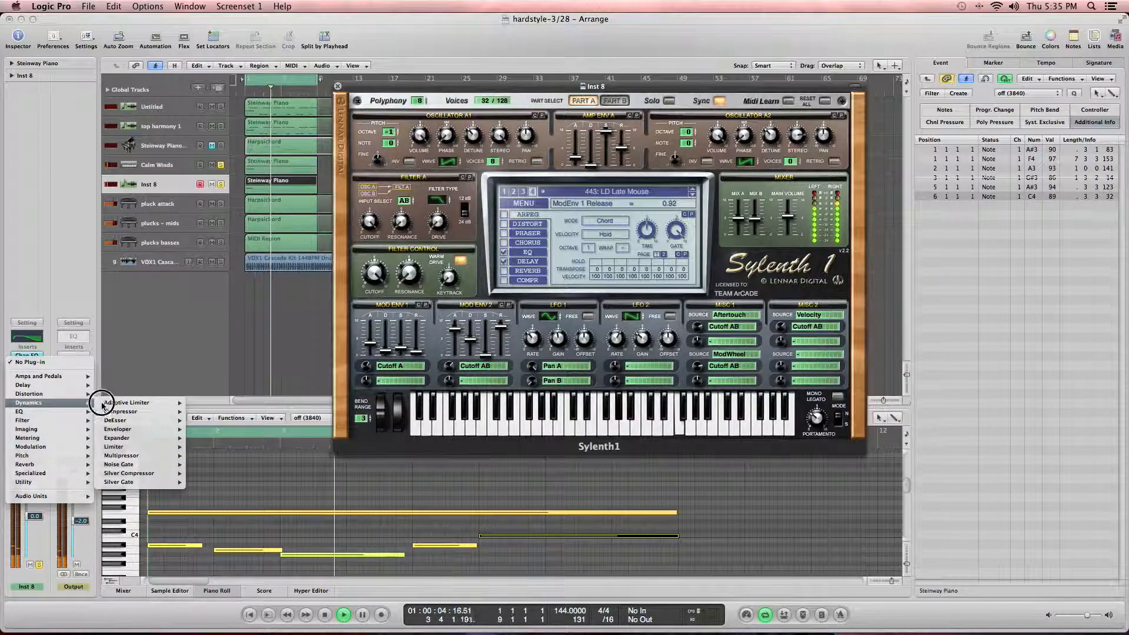
left_click(188, 411)
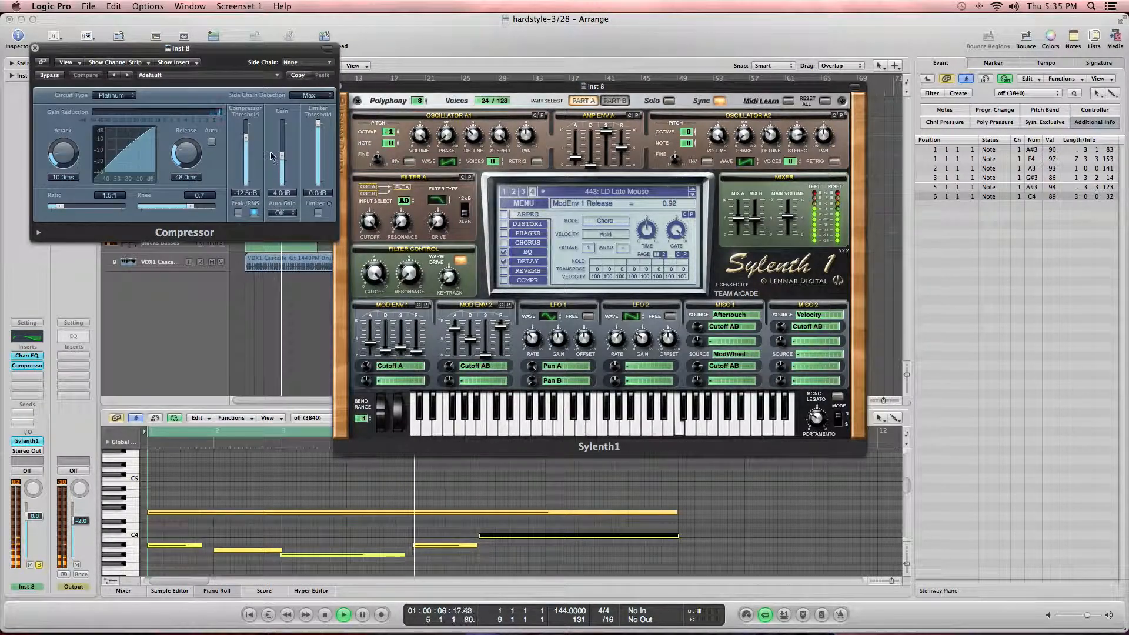
left_click_drag(282, 157, 250, 146)
left_click_drag(74, 213, 112, 207)
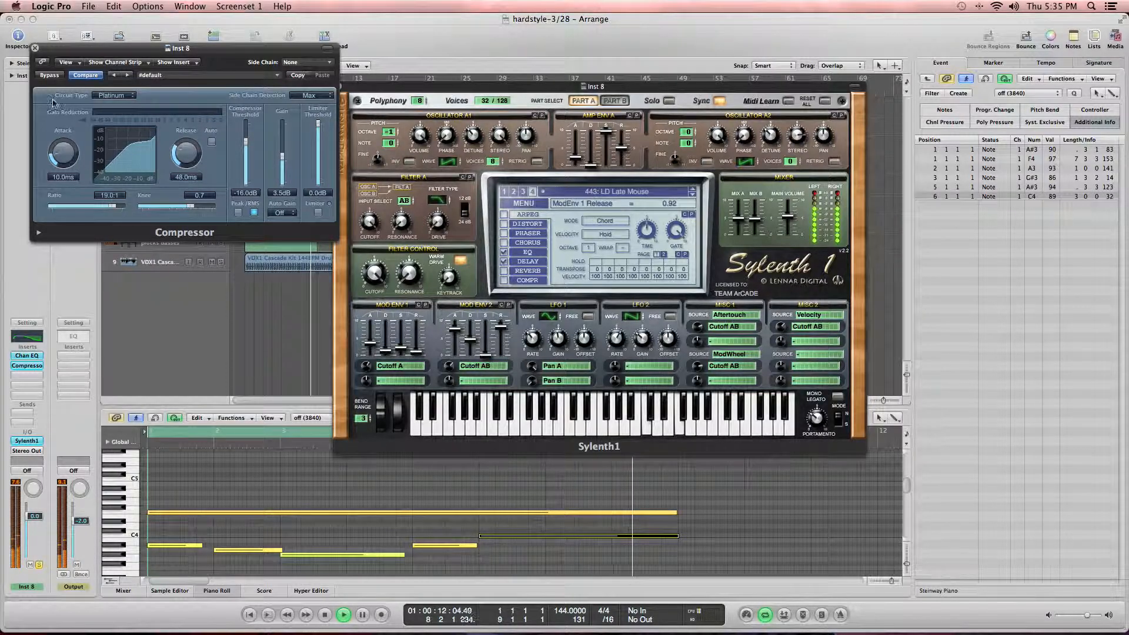
left_click(35, 48)
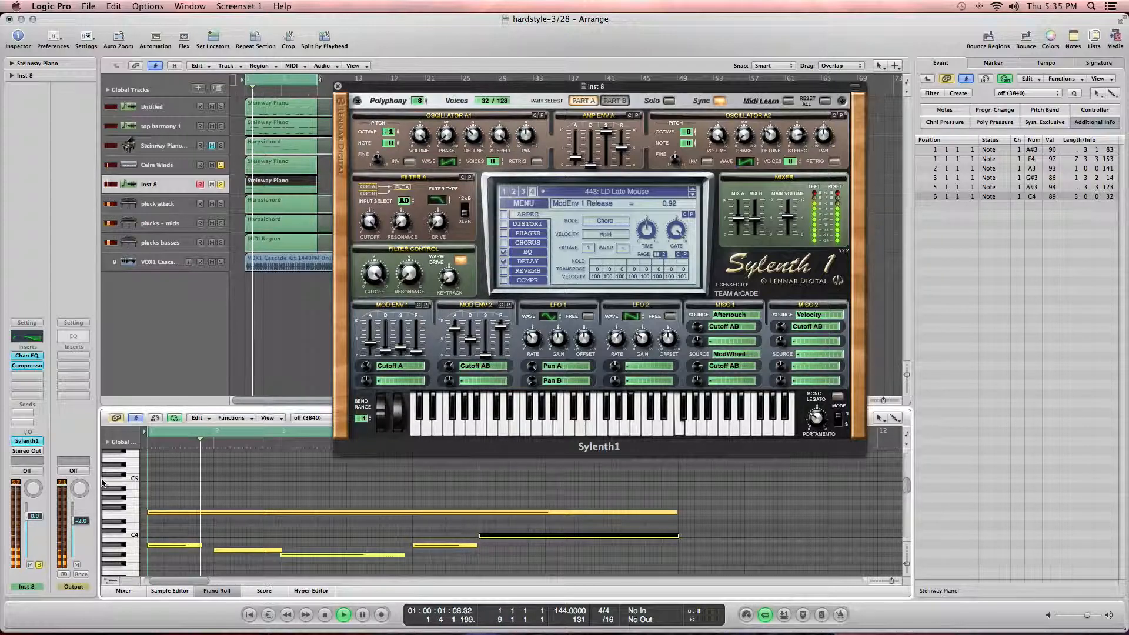
Step: Lower the Sylenth1 track's volume while auditioning the part and close the synth window
left_click_drag(33, 518, 34, 535)
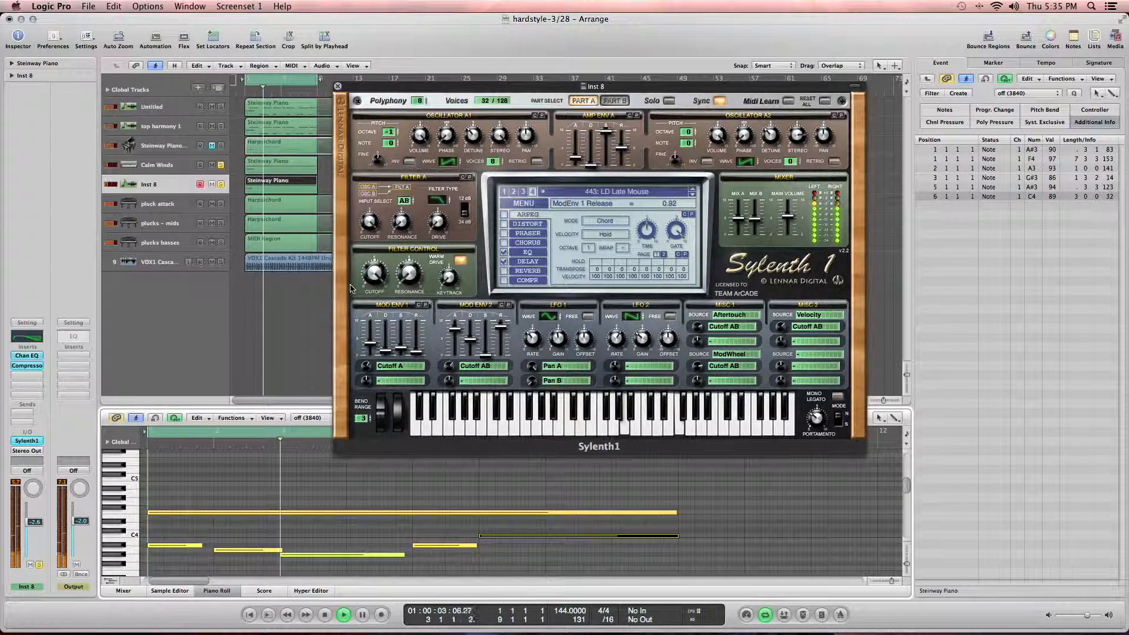
left_click_drag(478, 88, 262, 71)
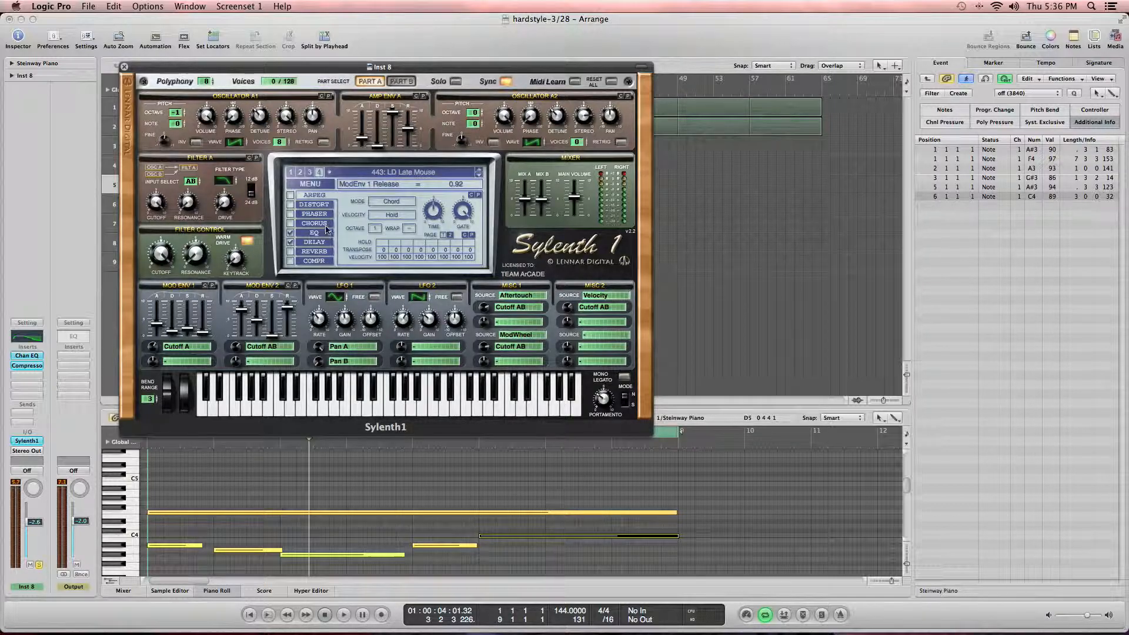
left_click_drag(332, 66, 618, 71)
key("space")
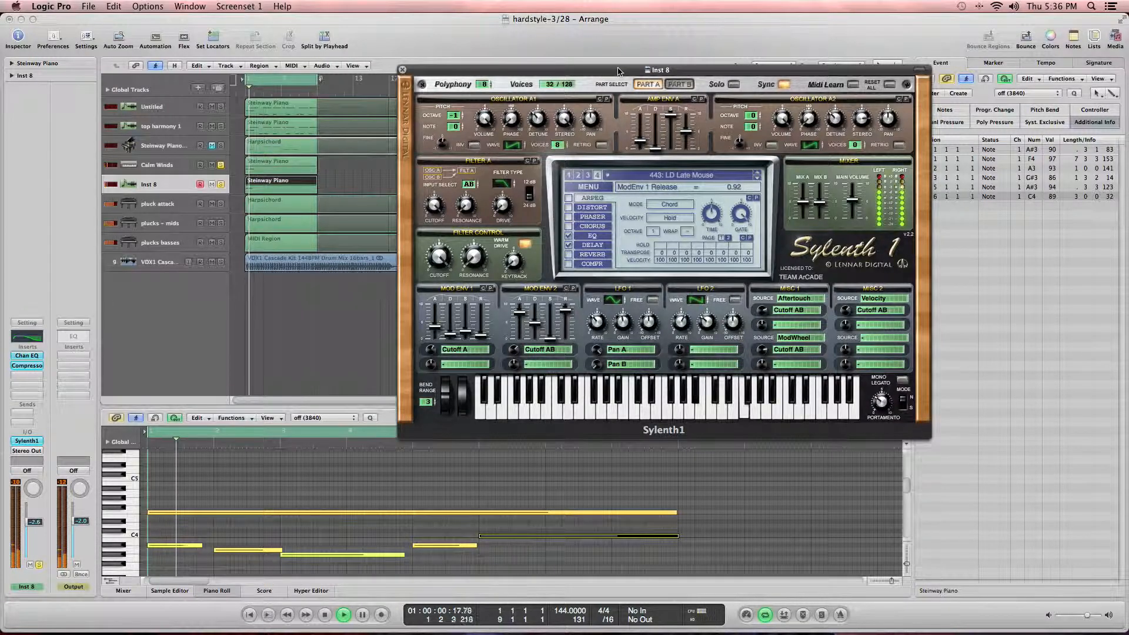
key("space")
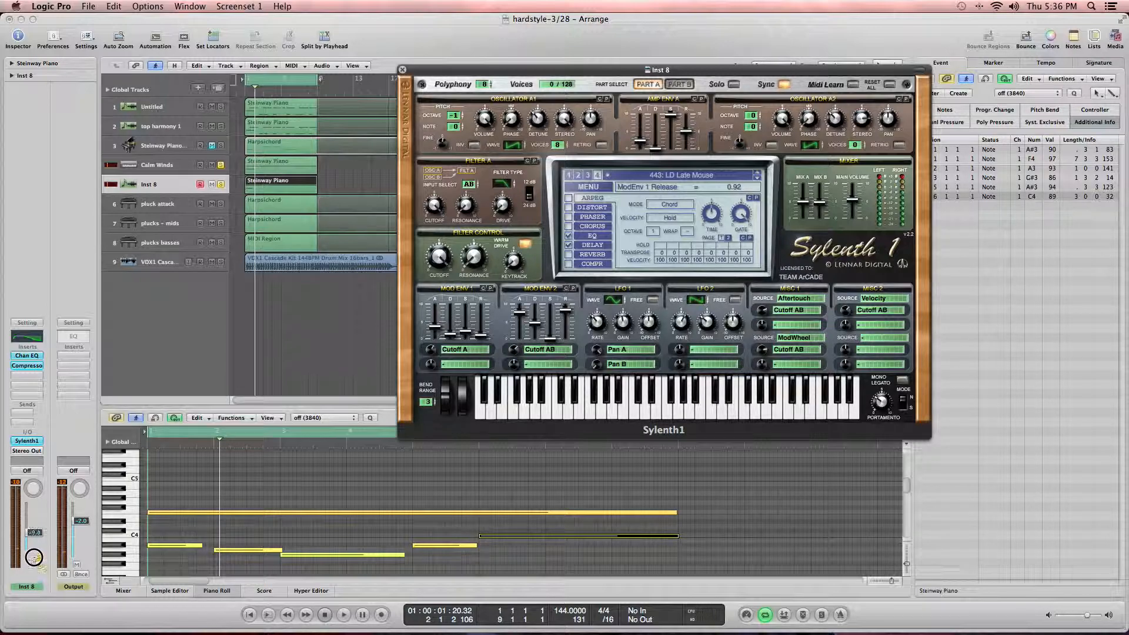
left_click(34, 558)
left_click(402, 70)
Step: Insert a Delay Designer on the track, load its 1/16 Delay preset and audition it
left_click_drag(27, 375, 188, 397)
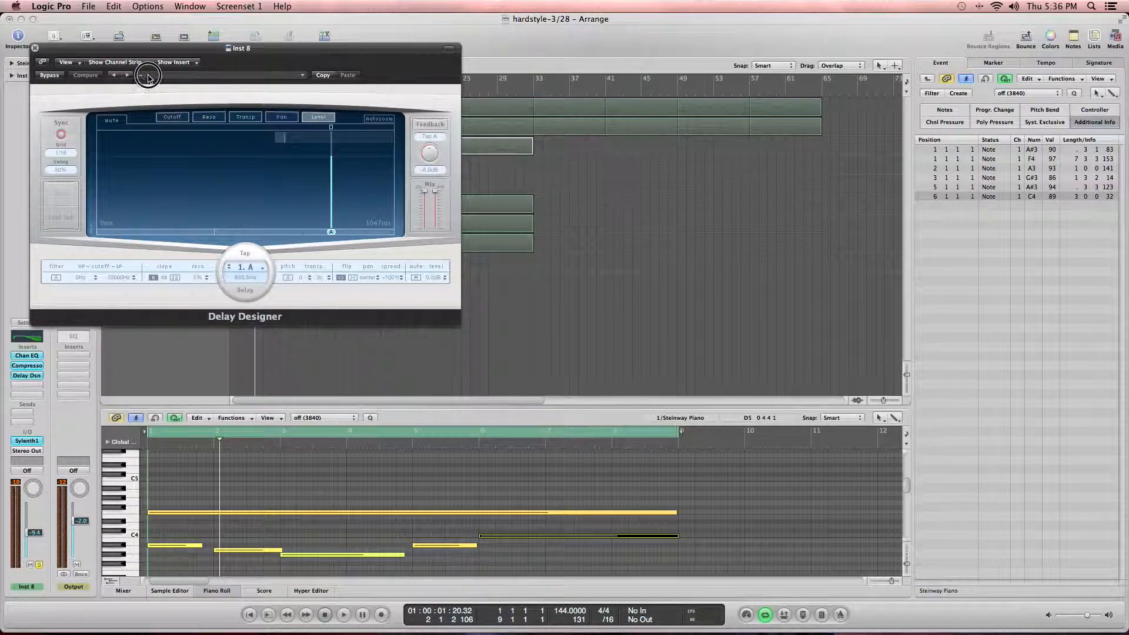
left_click(149, 77)
mouse_move(238, 188)
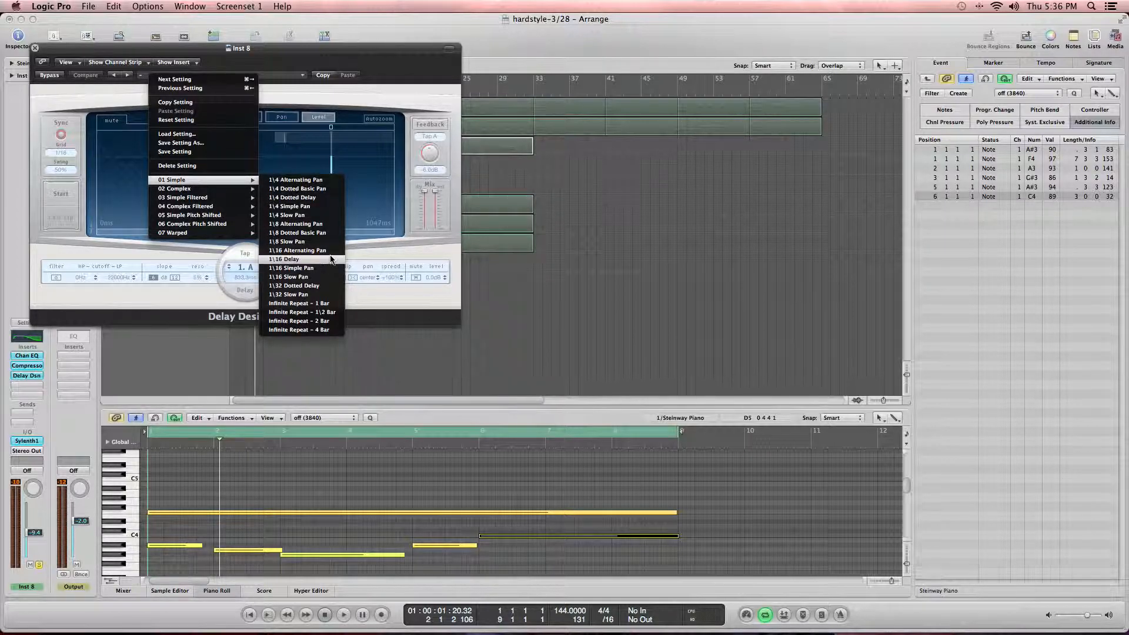
left_click(291, 258)
key("space")
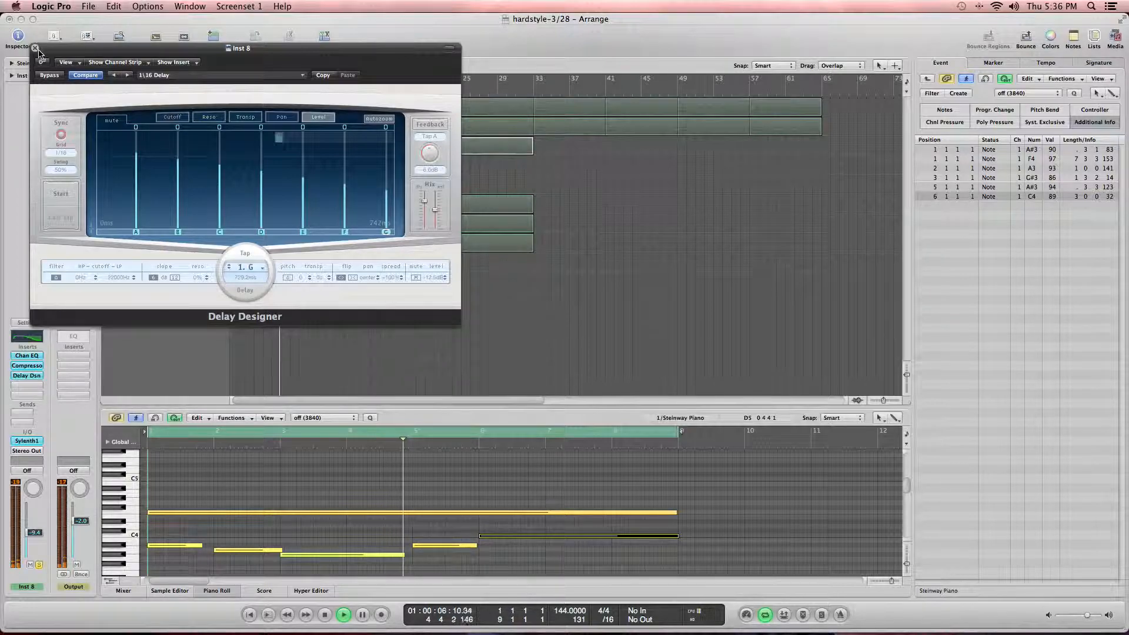
key("super+w")
Step: Solo the Calm Winds and Inst 8 tracks to hear them together
left_click(221, 165)
left_click(220, 185)
key("F12")
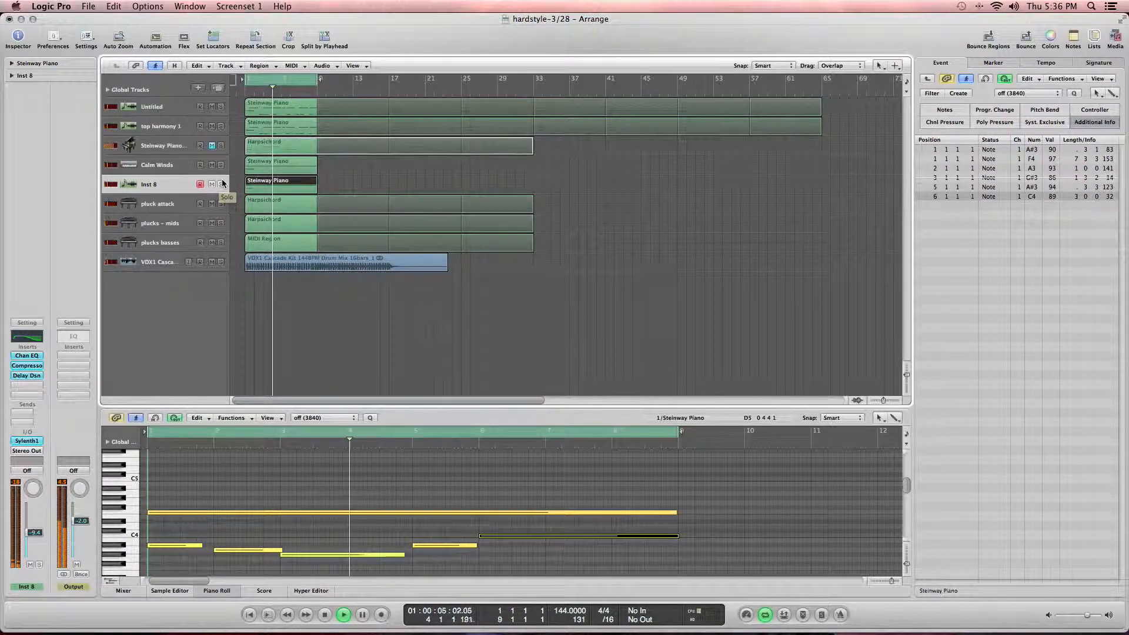
left_click(222, 184)
left_click(221, 166)
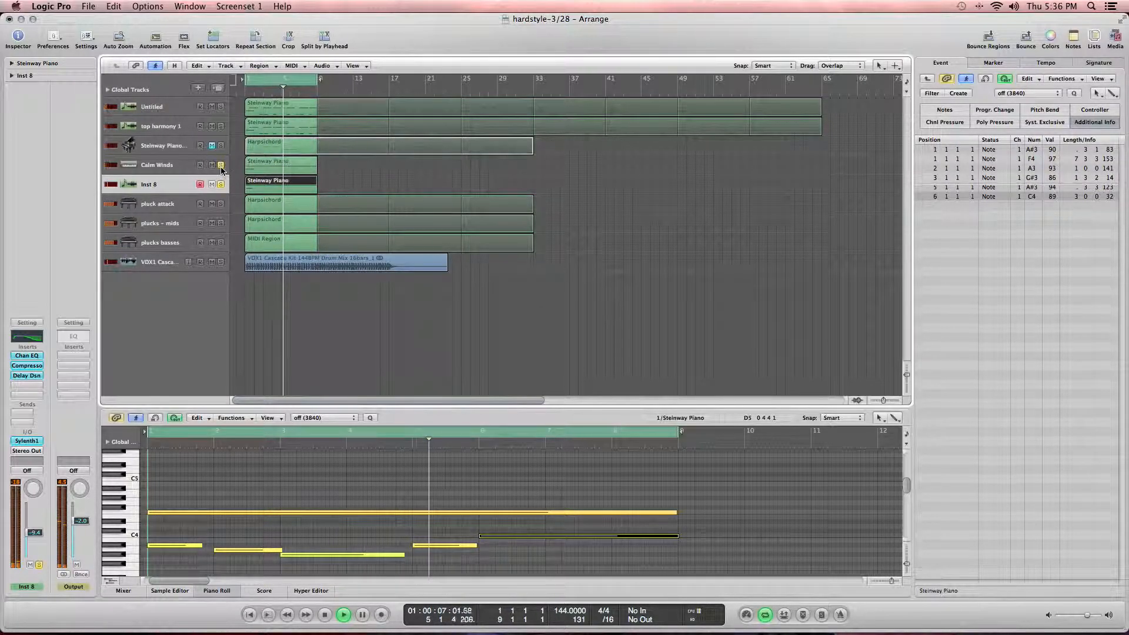
Step: Lower the Inst 8 track's volume fader while the soloed tracks play
left_click(167, 168)
left_click_drag(33, 531, 33, 523)
key("Down")
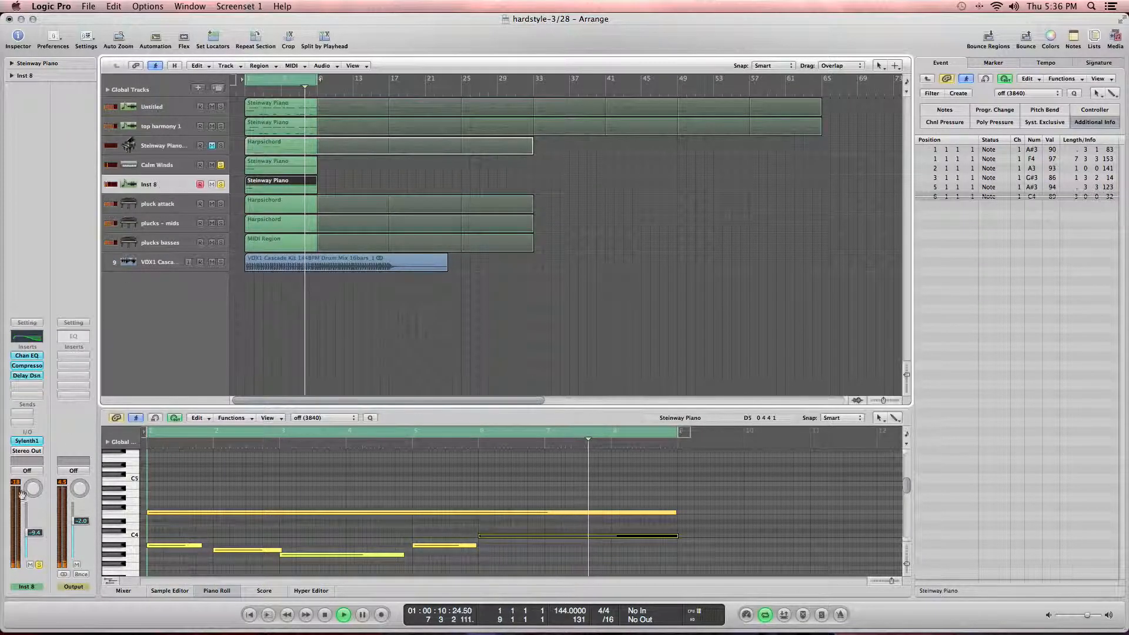
left_click_drag(35, 545, 36, 543)
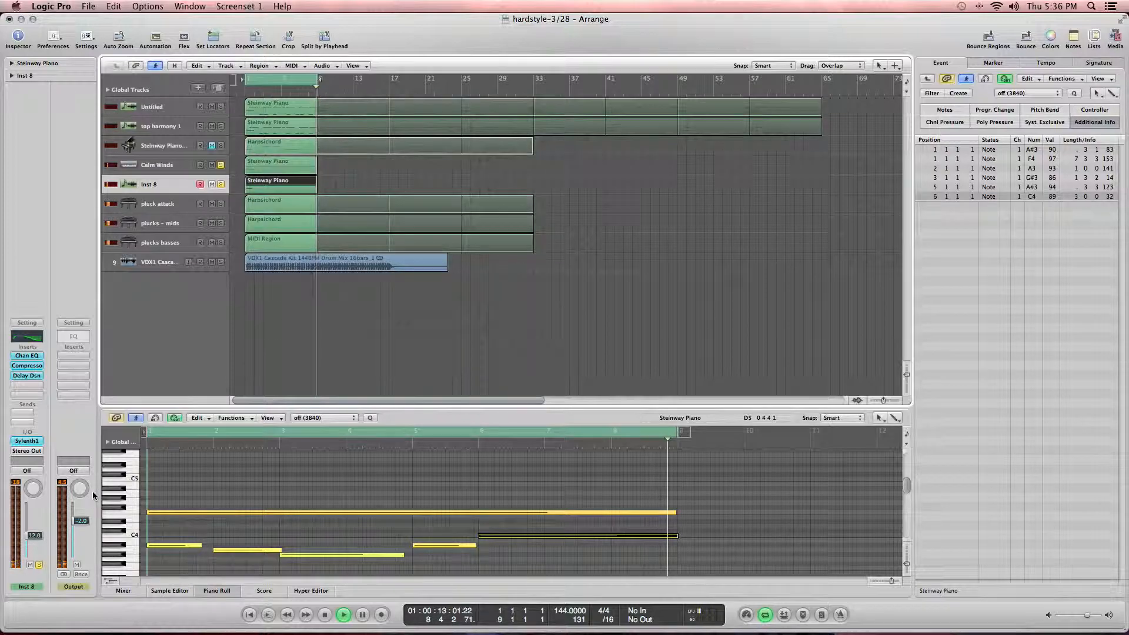
Step: Save the project and audition the arrangement from the start
key("super+s")
key("space")
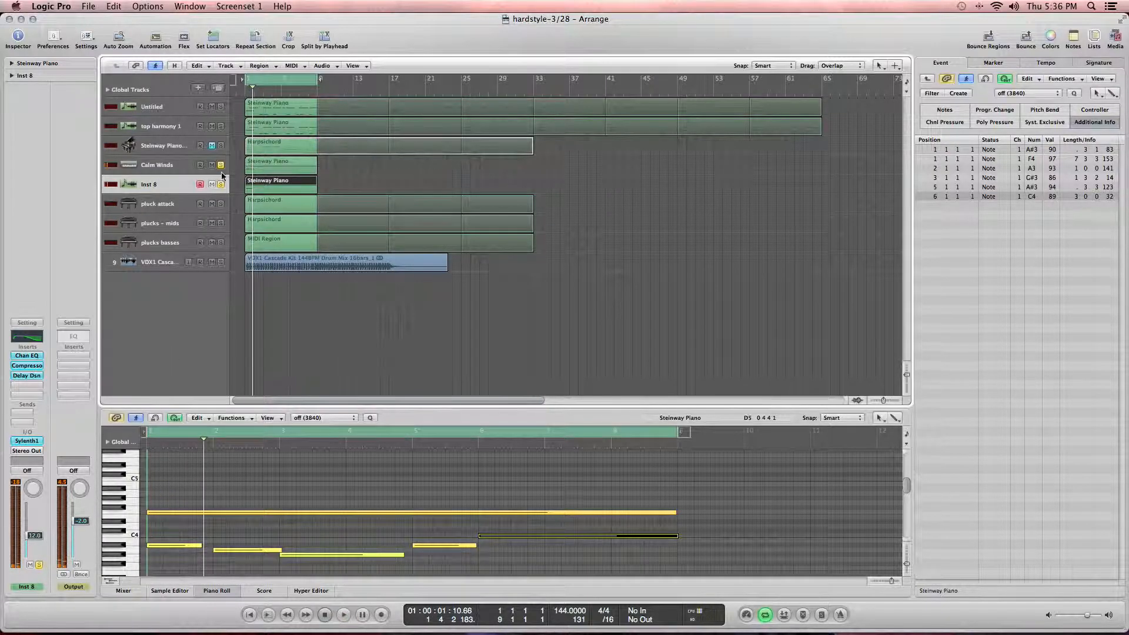
key("space")
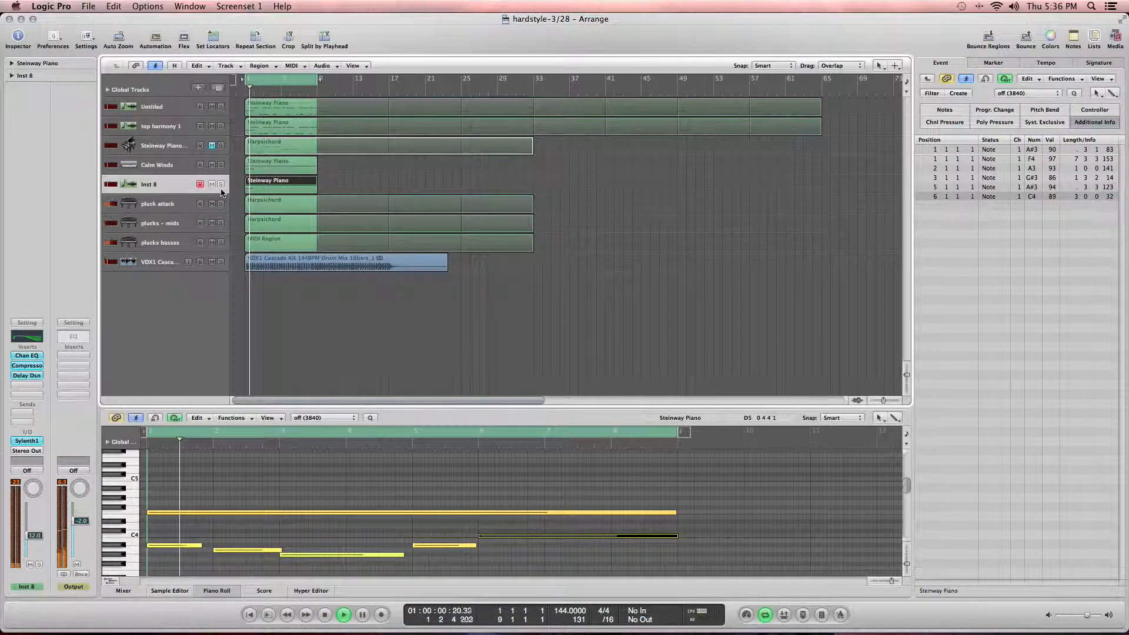
key("space")
key("Return")
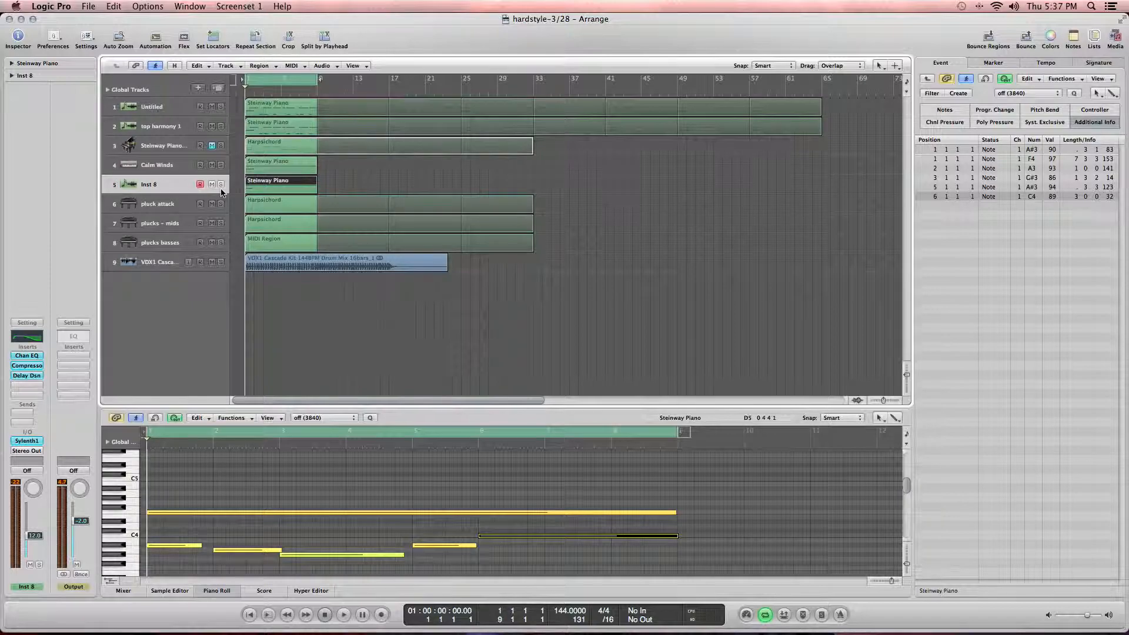
Step: Create a new instrument track with duplicate settings and reset its channel strip
key("super+d")
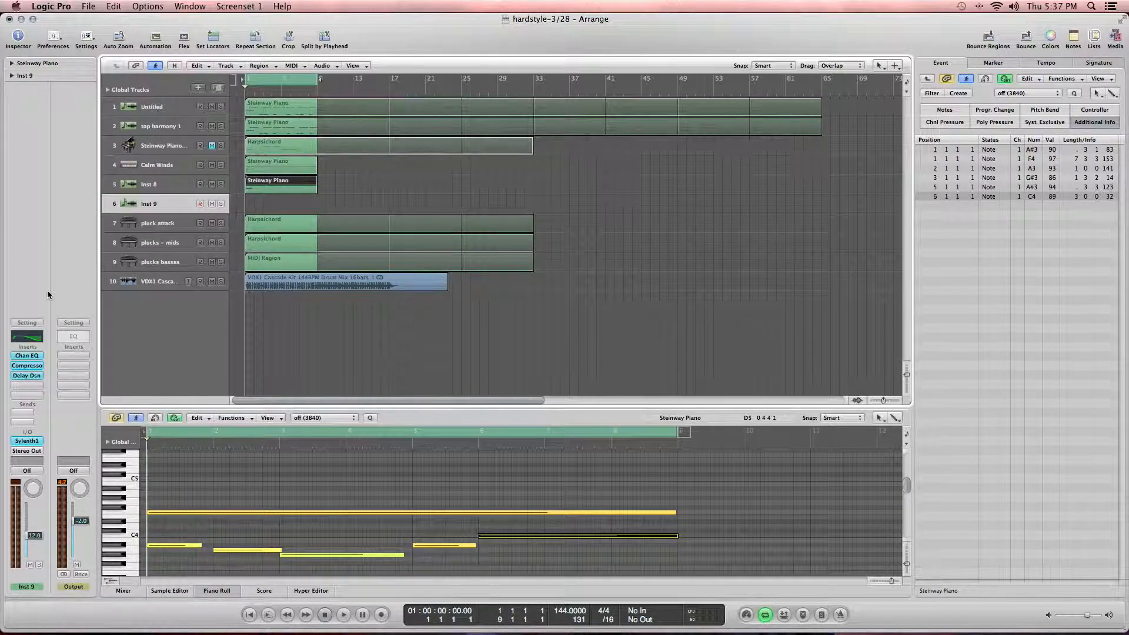
left_click(27, 322)
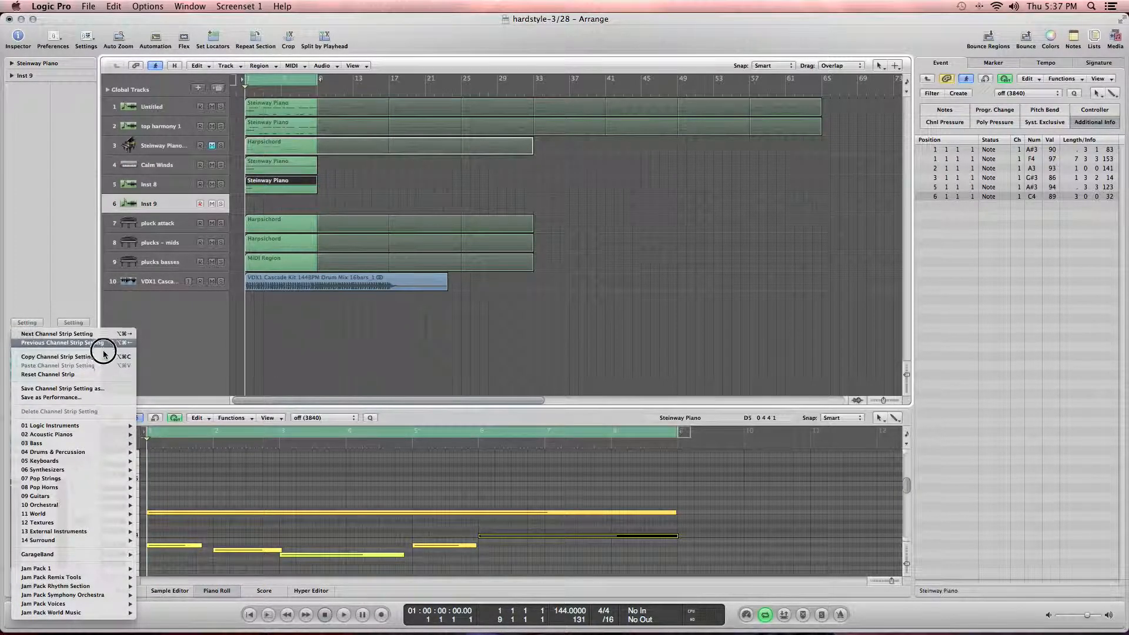
left_click(94, 380)
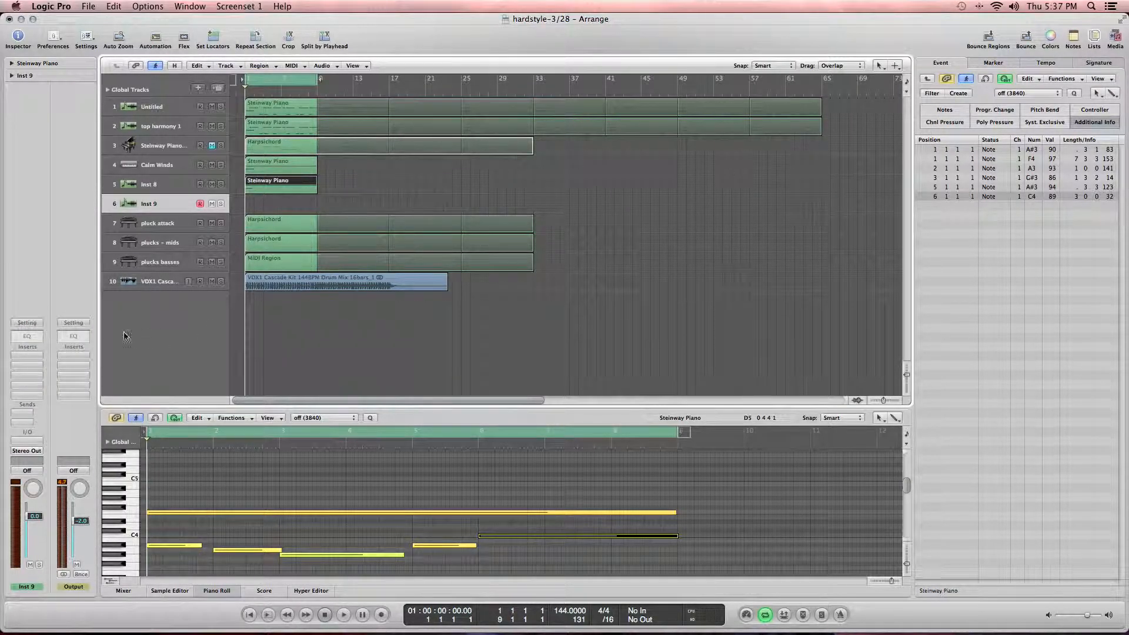
Step: Load the Gregorian Ensemble choir patch from Jam Pack Voices onto the new track's channel strip
left_click(26, 325)
mouse_move(97, 439)
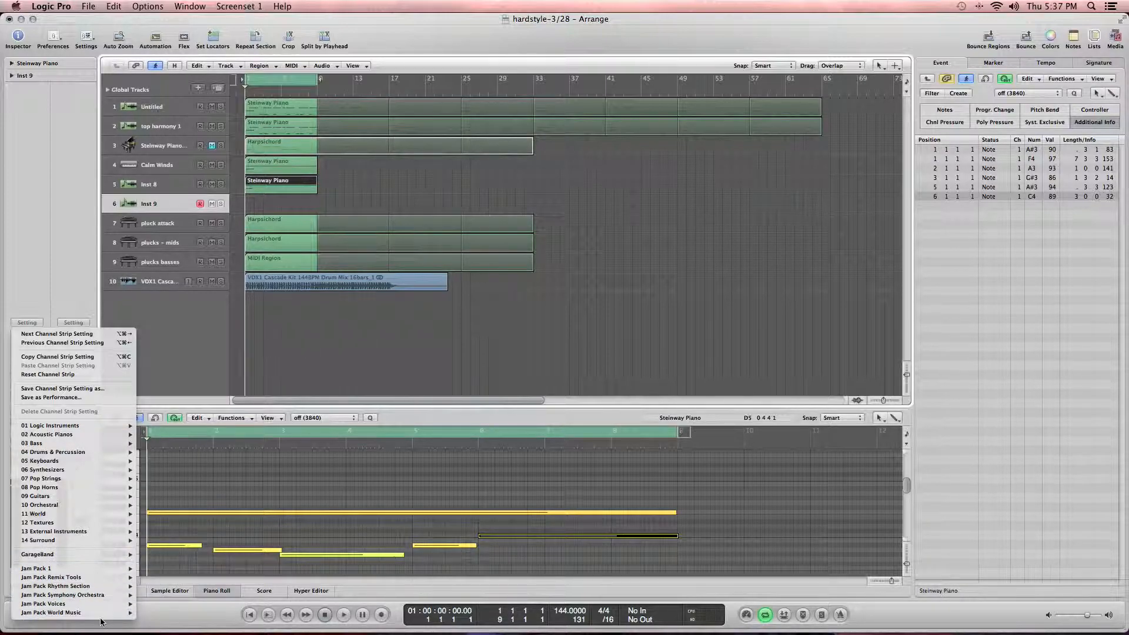
mouse_move(106, 605)
mouse_move(169, 604)
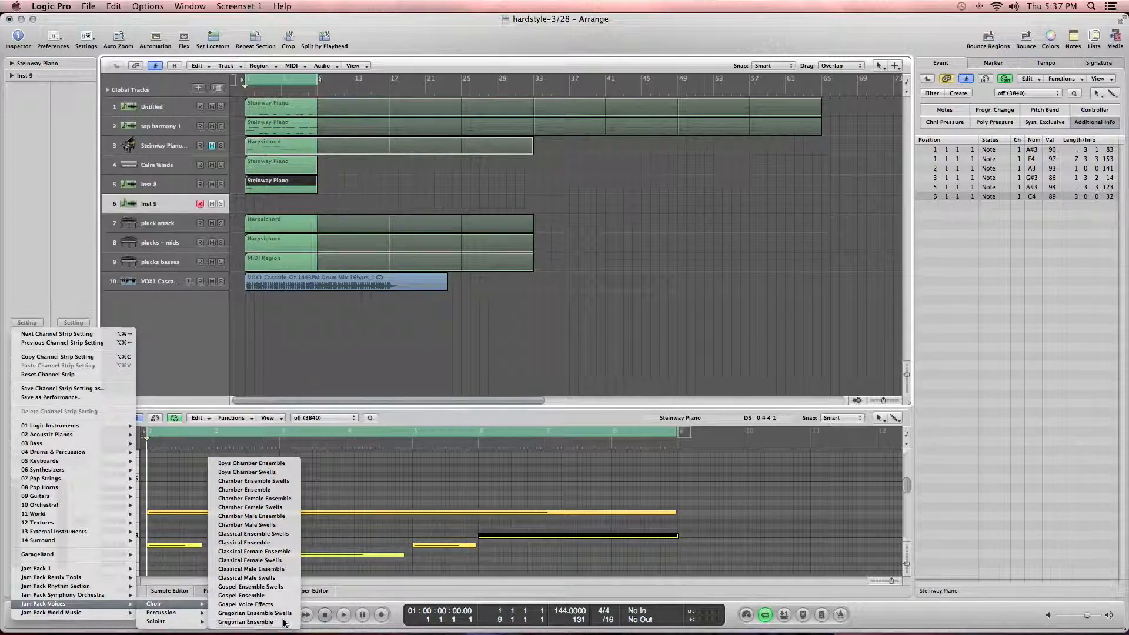
left_click(245, 622)
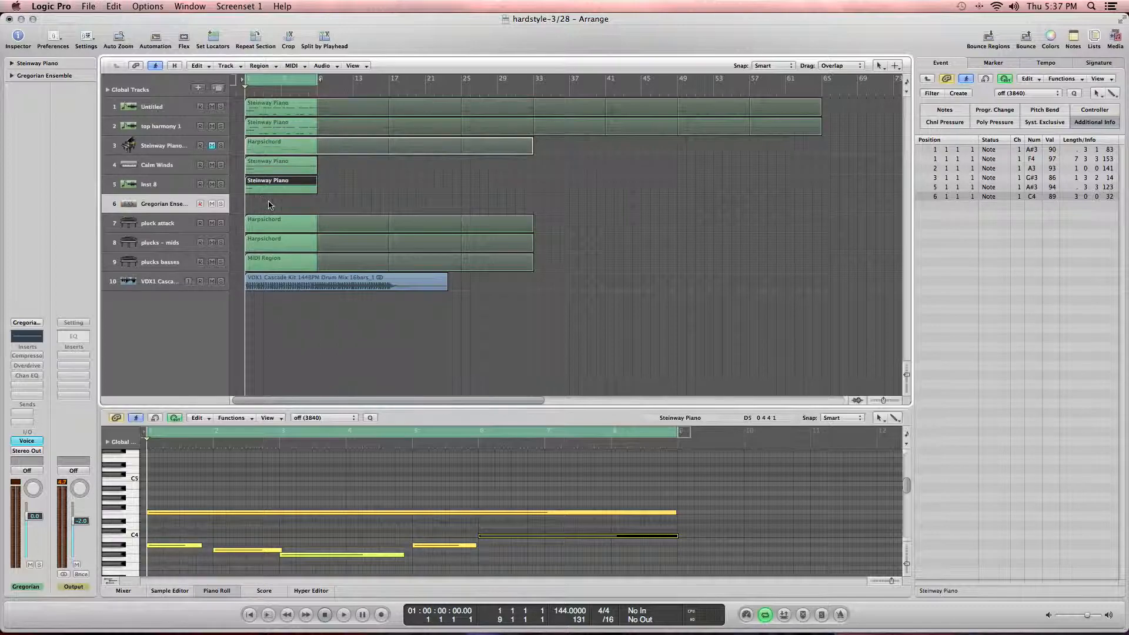
Step: Copy the Steinway Piano melody region onto the choir track and briefly play it
left_click_drag(269, 185, 293, 201)
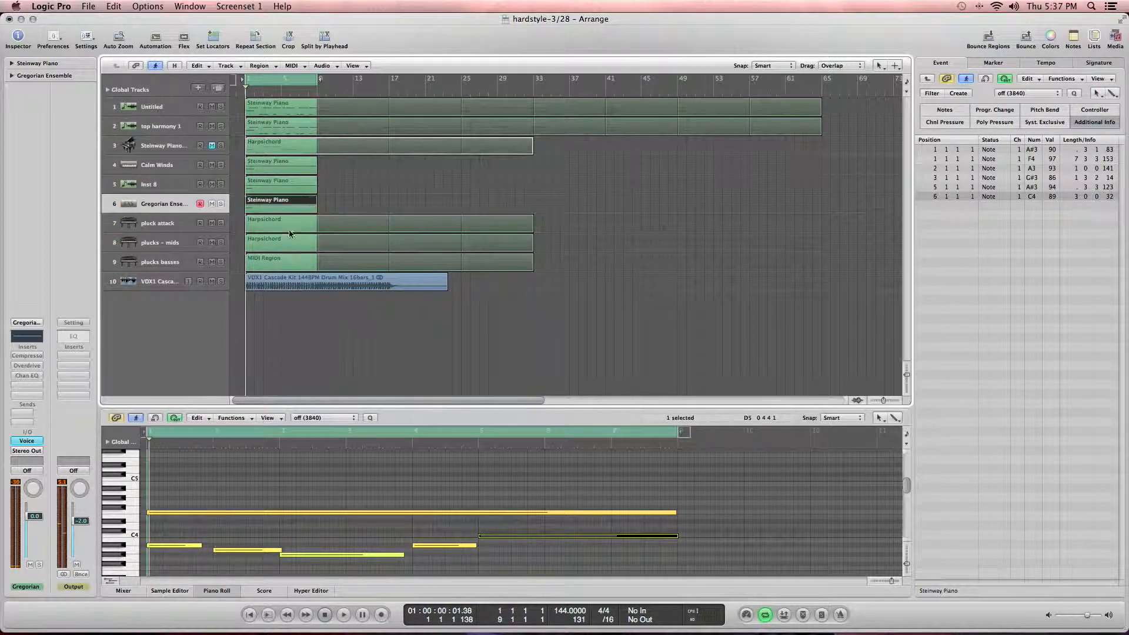
key("space")
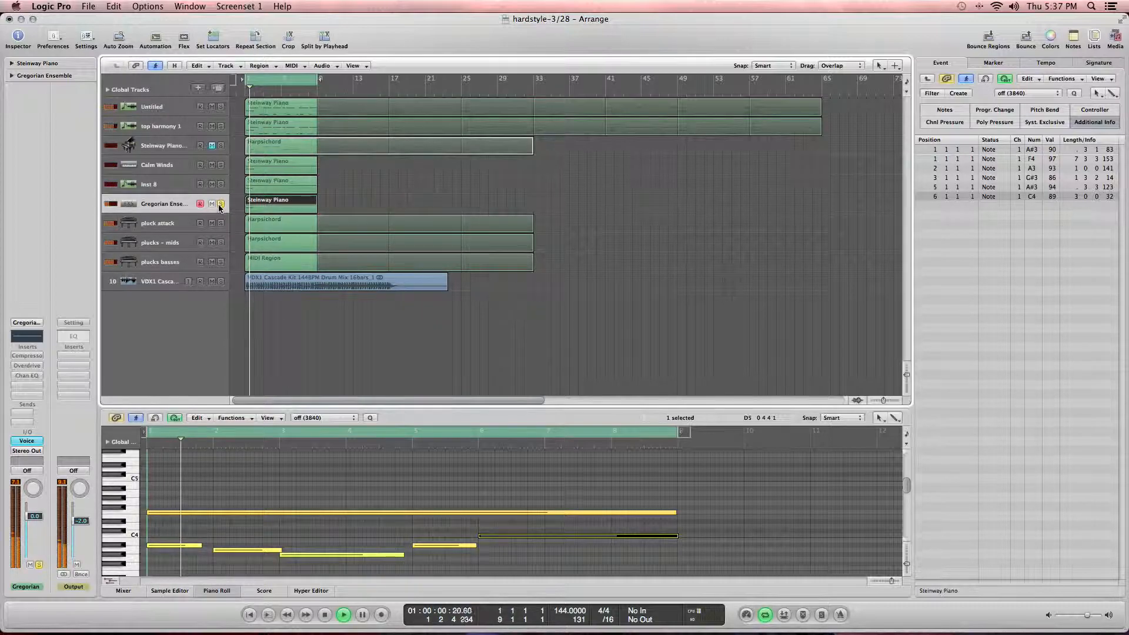
key("space")
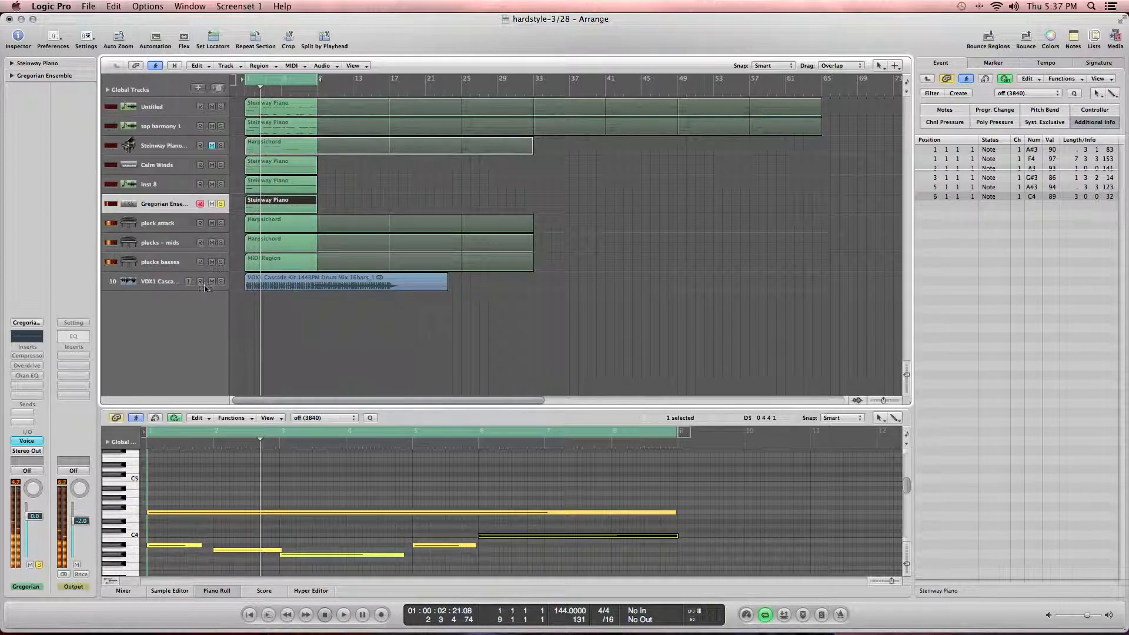
Step: Open the track's Voice instrument and audition choir presets, settling on Classical Male Ensemble
left_click_drag(32, 446, 53, 439)
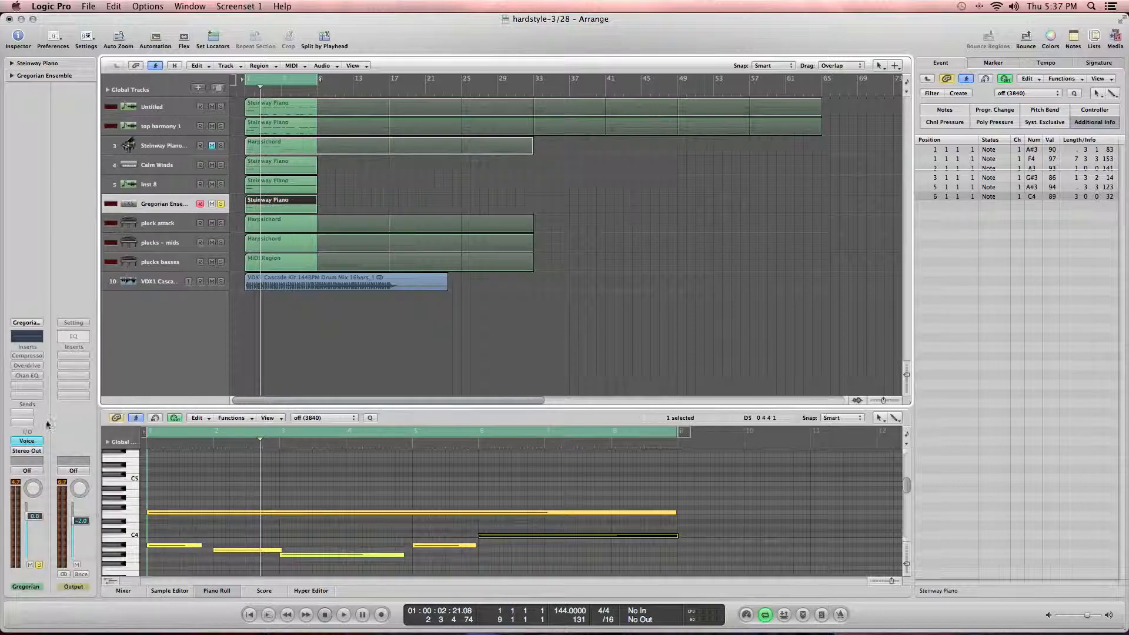
left_click(34, 443)
left_click(142, 75)
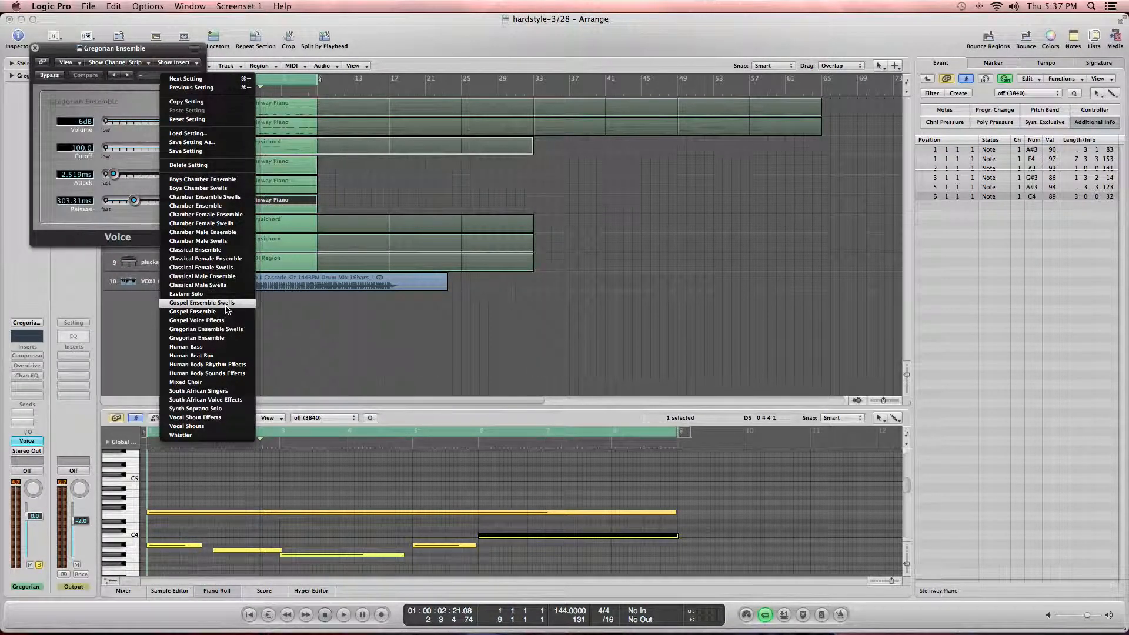
left_click(229, 392)
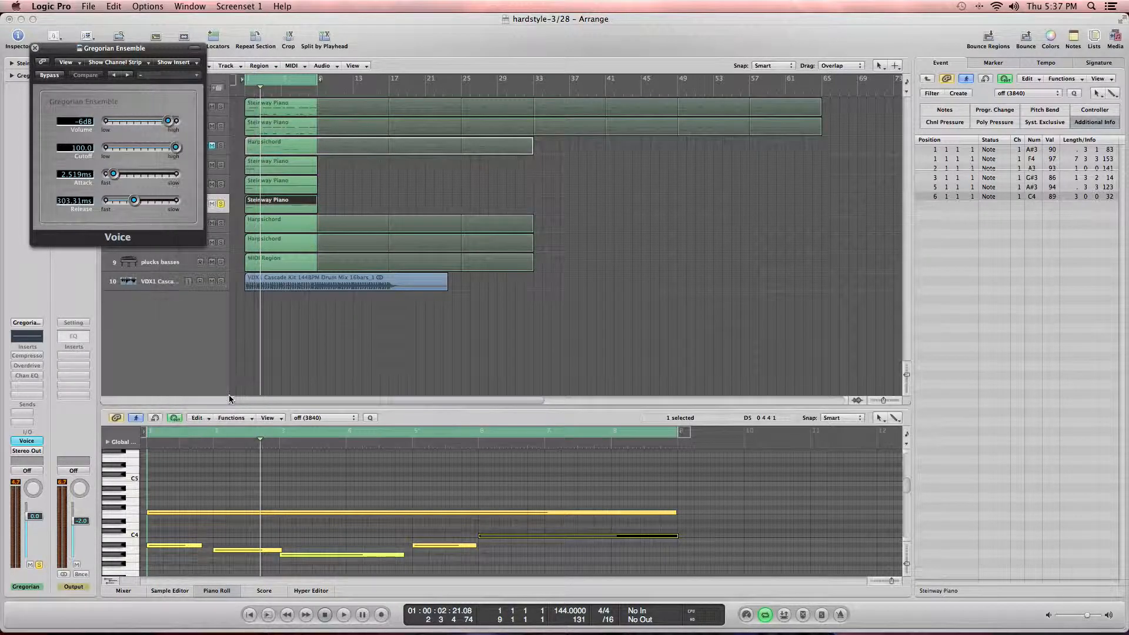
left_click(174, 75)
left_click(223, 114)
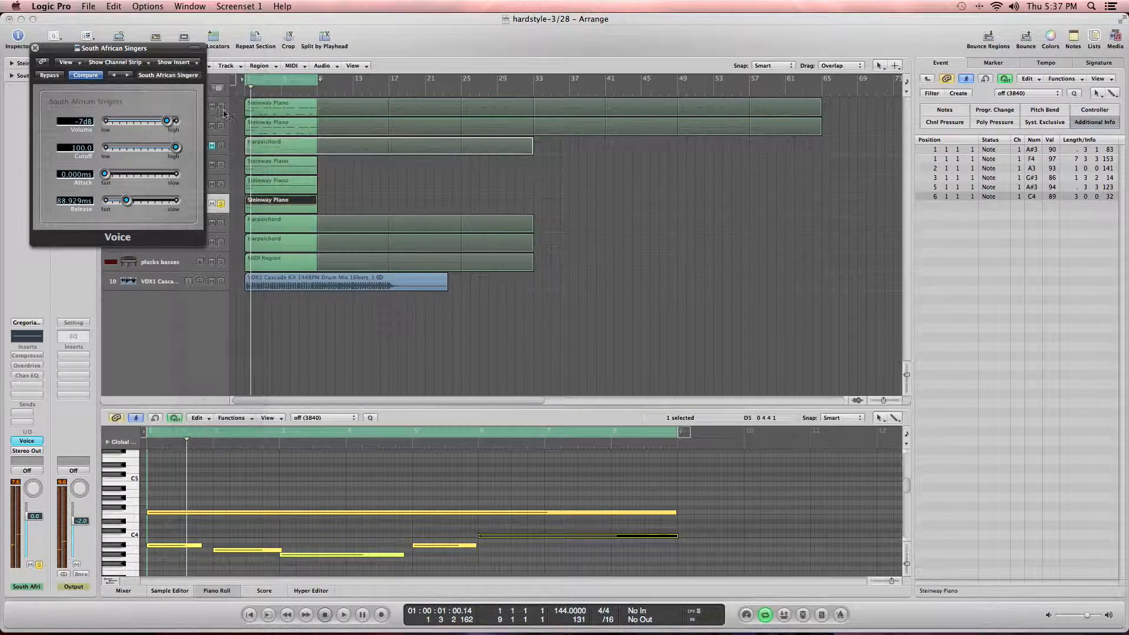
key("space")
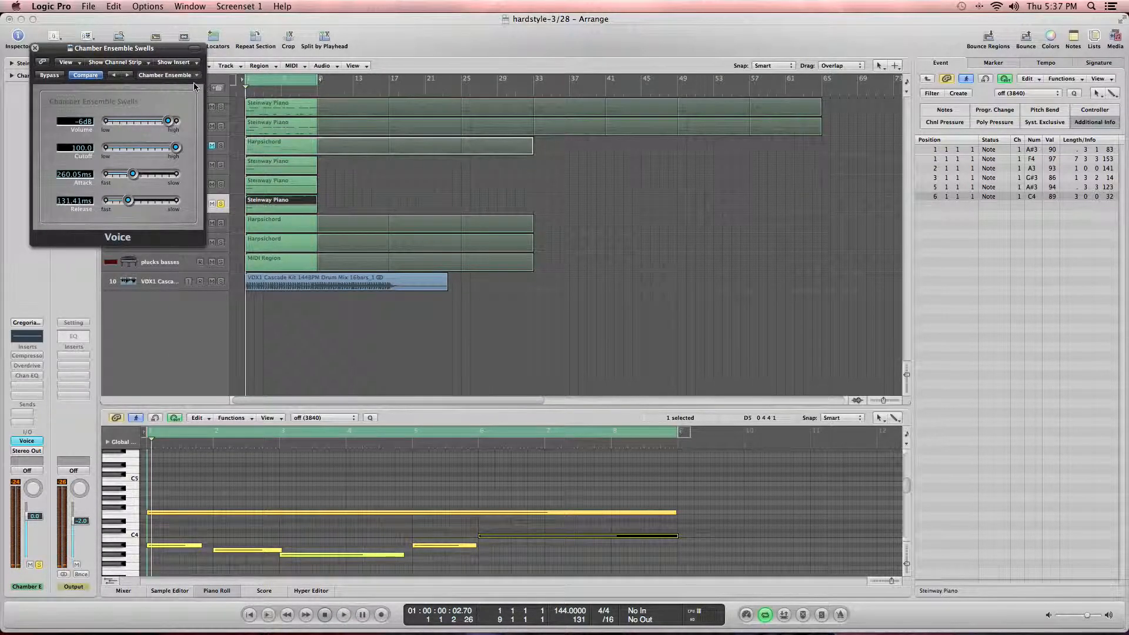
key("space")
left_click(187, 76)
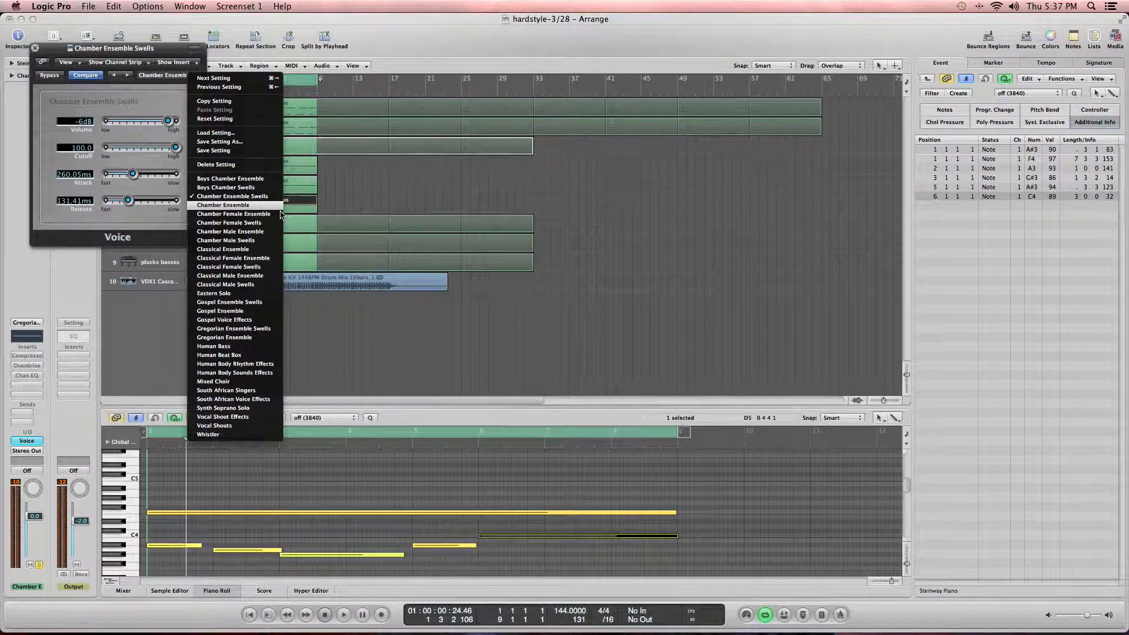
left_click(280, 206)
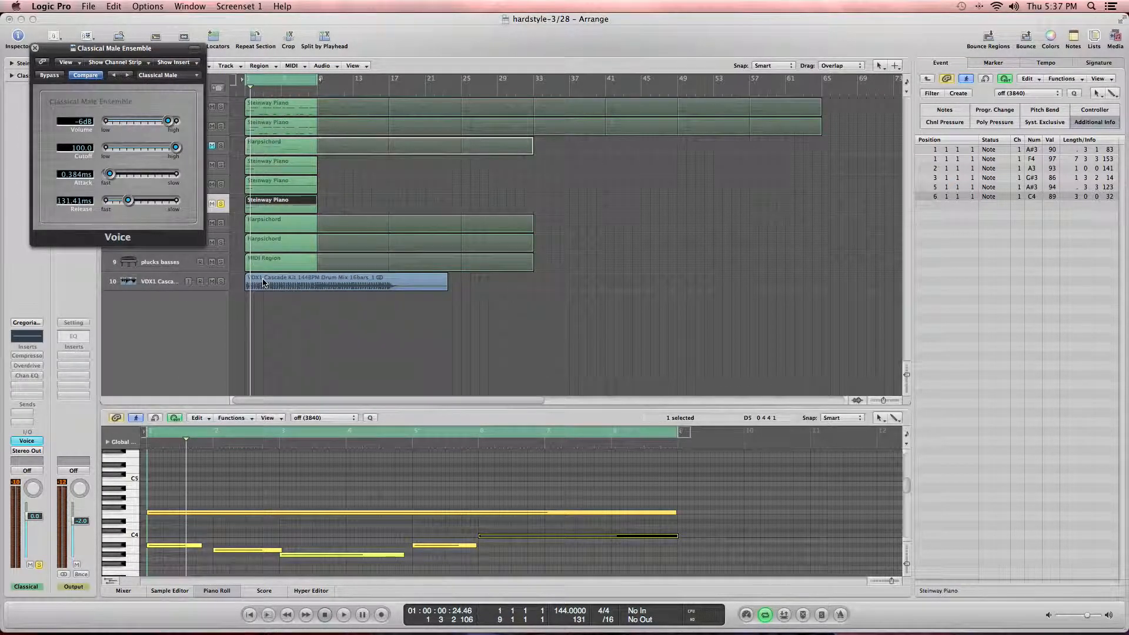
Step: Transpose the choir track's region down by -24 semitones in the region parameters
key("space")
left_click_drag(104, 49, 407, 129)
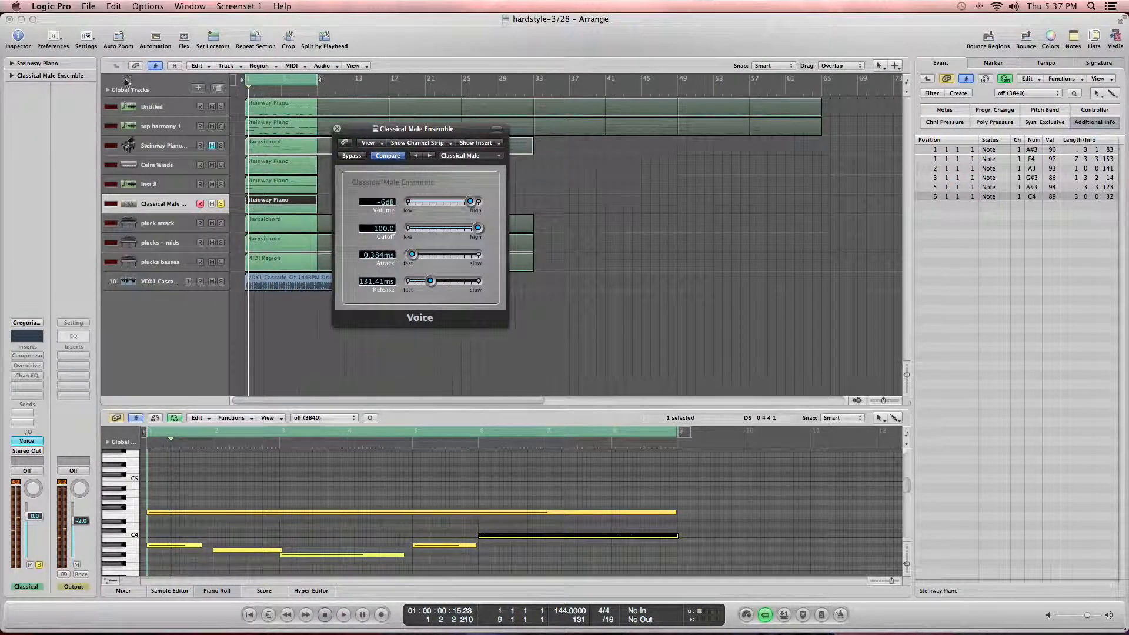
left_click(11, 63)
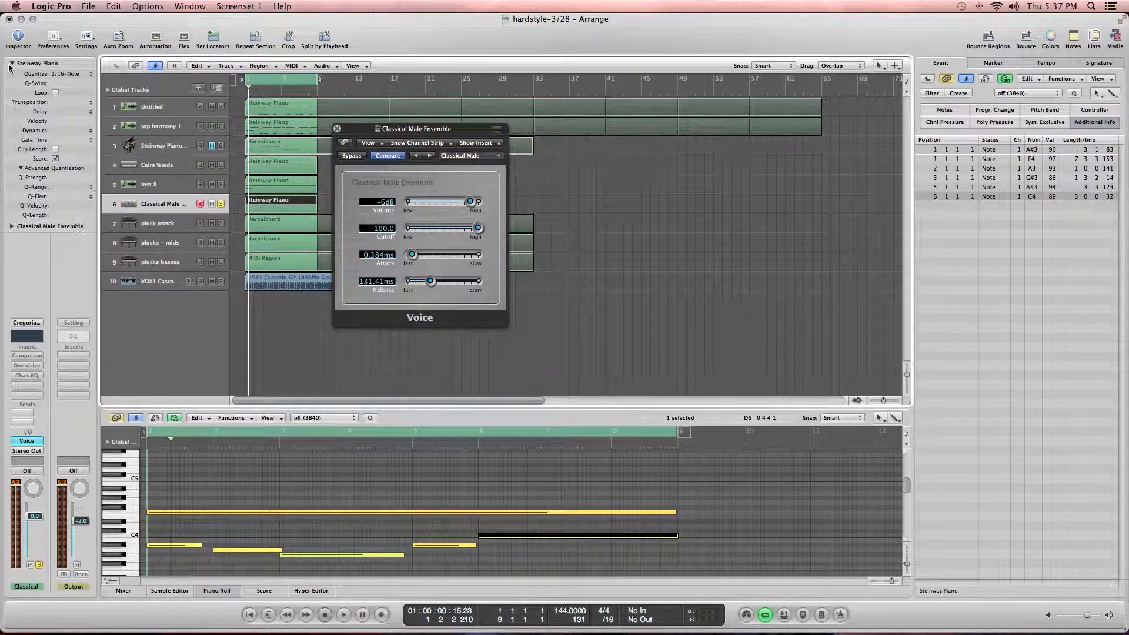
left_click(82, 103)
left_click(73, 111)
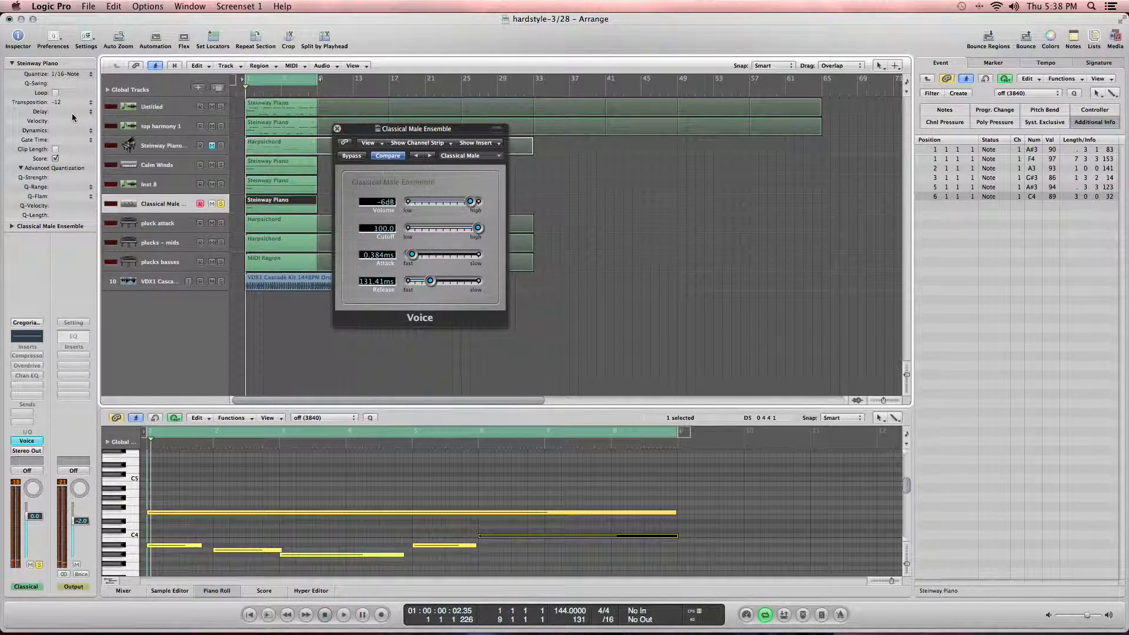
left_click(74, 106)
left_click(75, 110)
Step: Solo the Inst 8 and Calm Winds tracks during playback and lengthen the melody's first note
key("space")
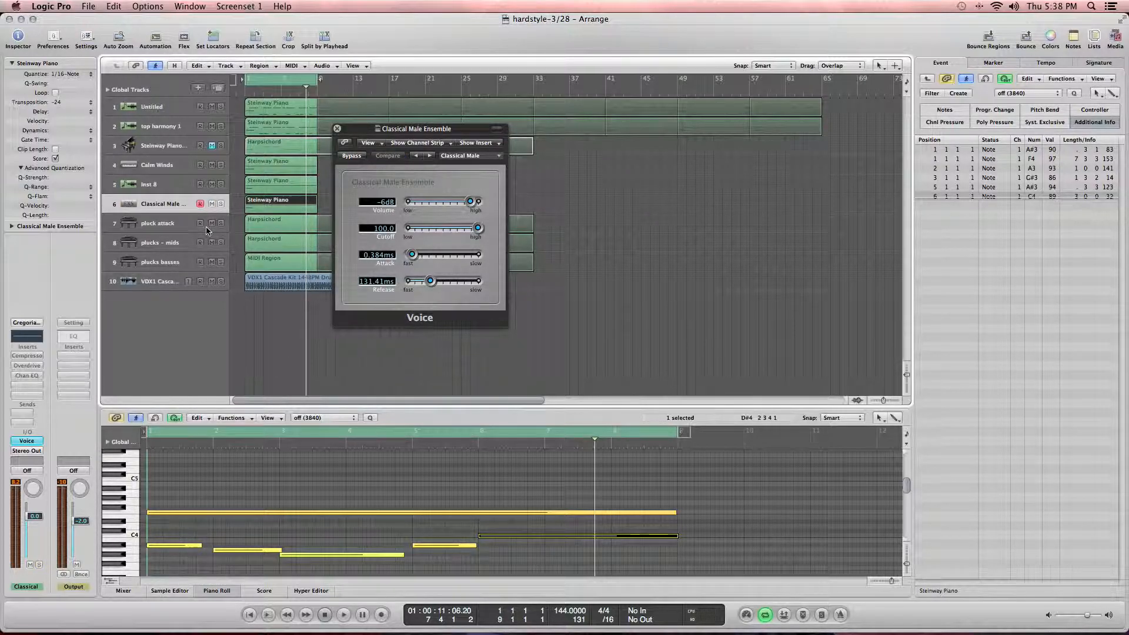
key("space")
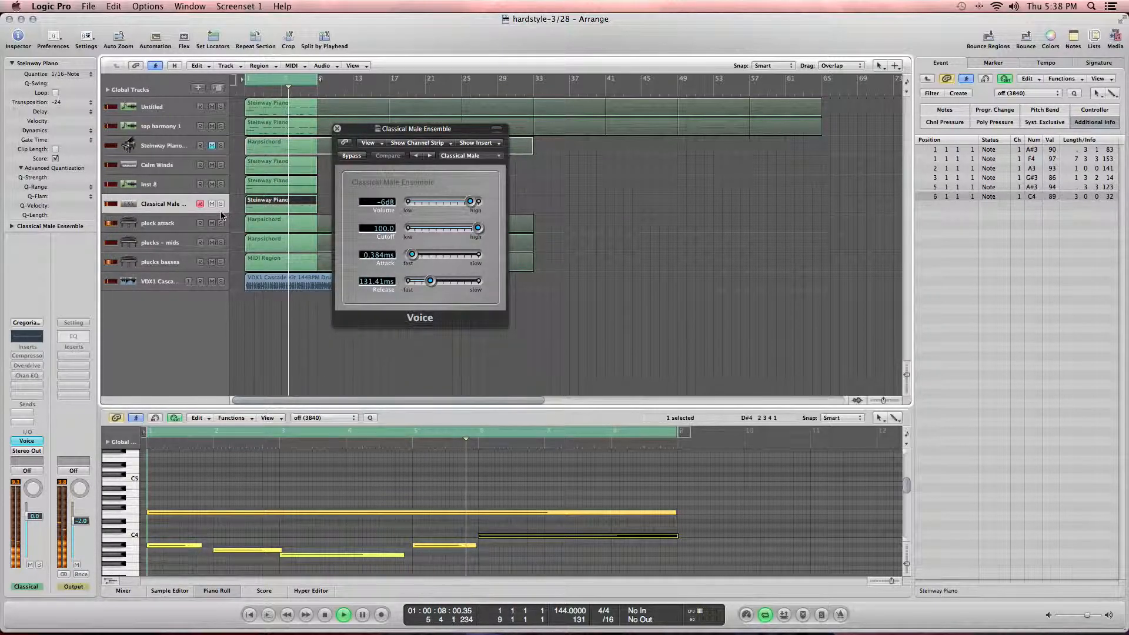
left_click(221, 184)
left_click(222, 166)
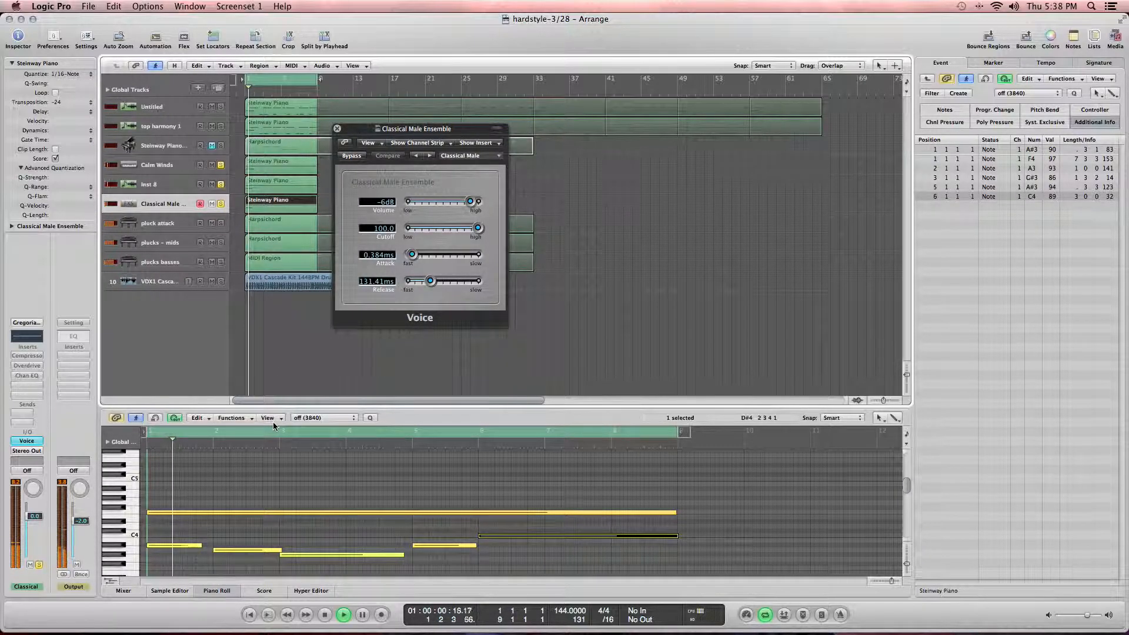
left_click_drag(202, 545, 213, 546)
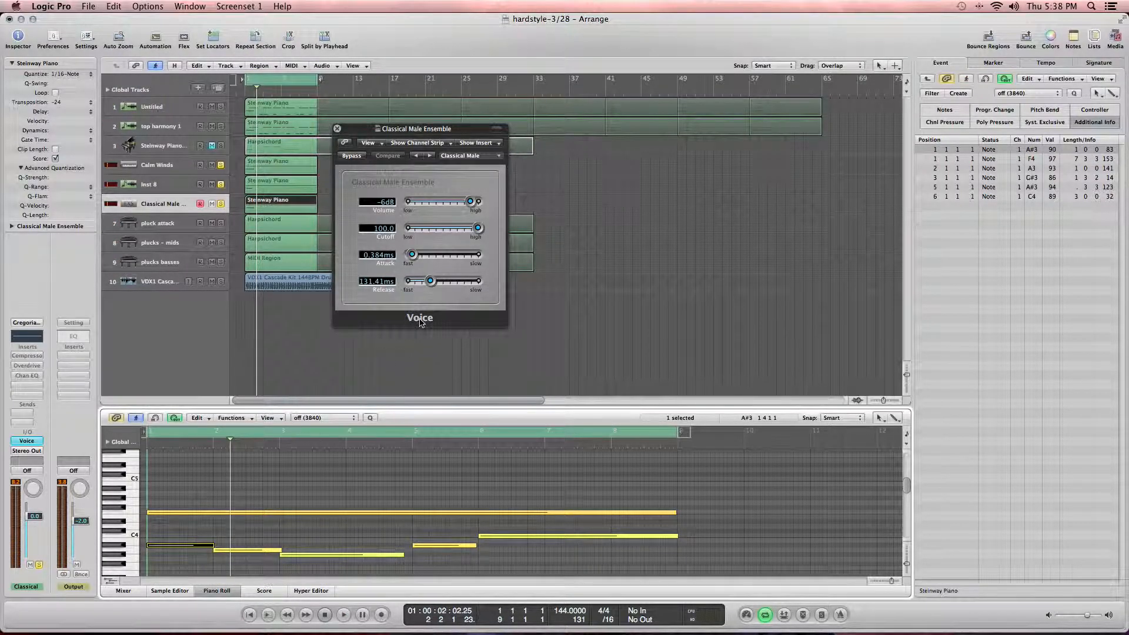
Step: Set the Voice attack and release to 3001.2 ms and the cutoff to 40.5, then close the plugin
left_click_drag(415, 260, 430, 261)
key("Return")
key("space")
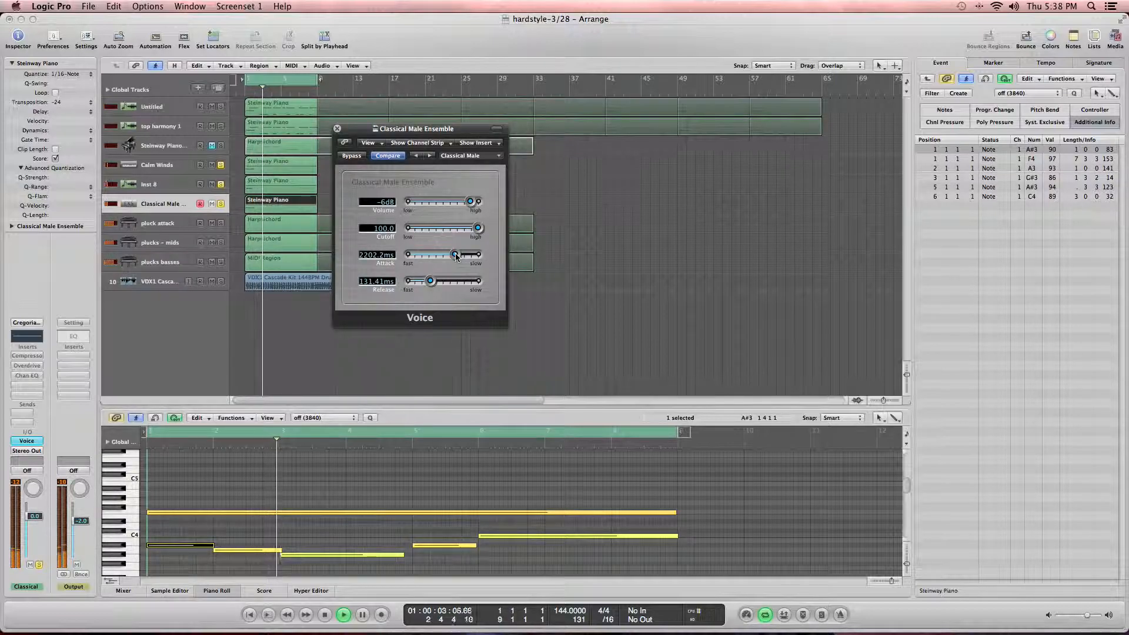
left_click_drag(457, 257, 461, 259)
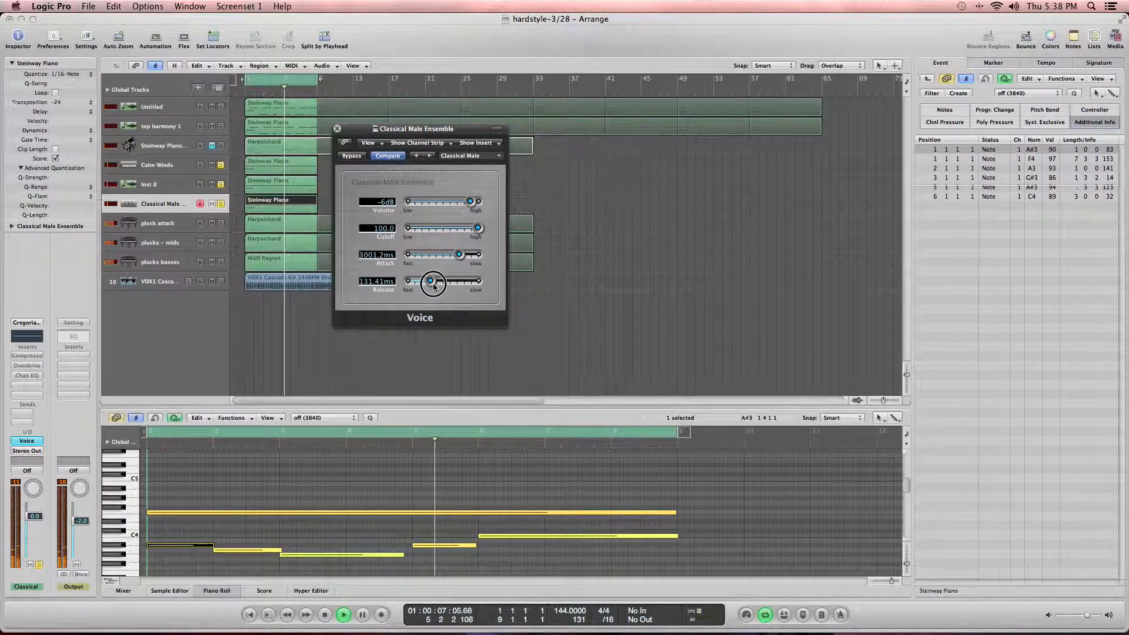
left_click_drag(431, 282, 460, 288)
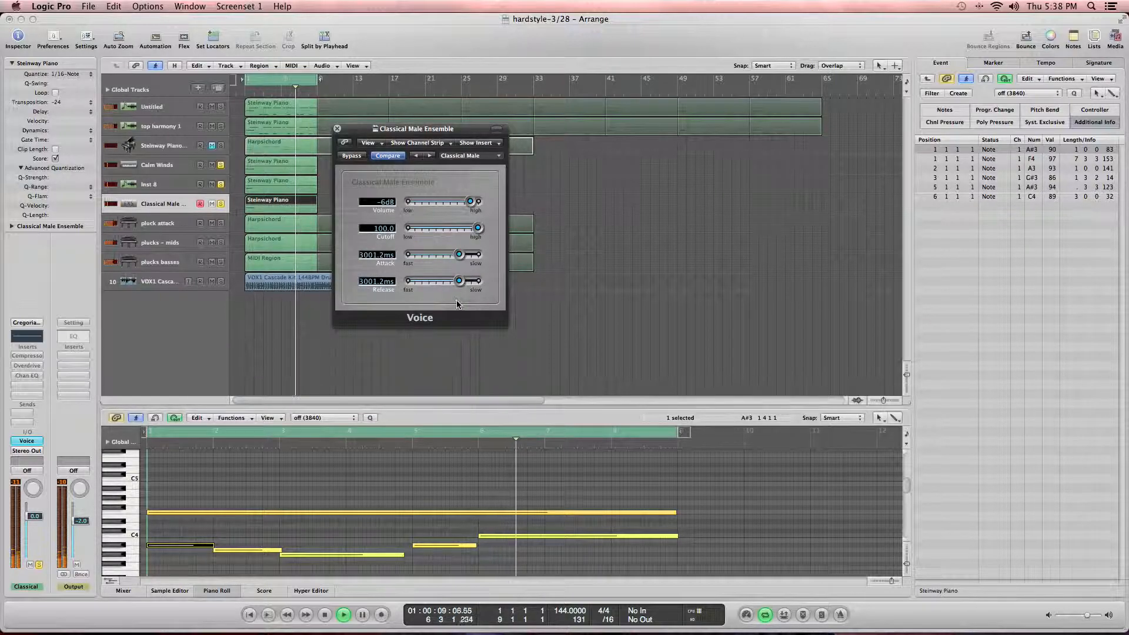
left_click_drag(481, 235, 436, 245)
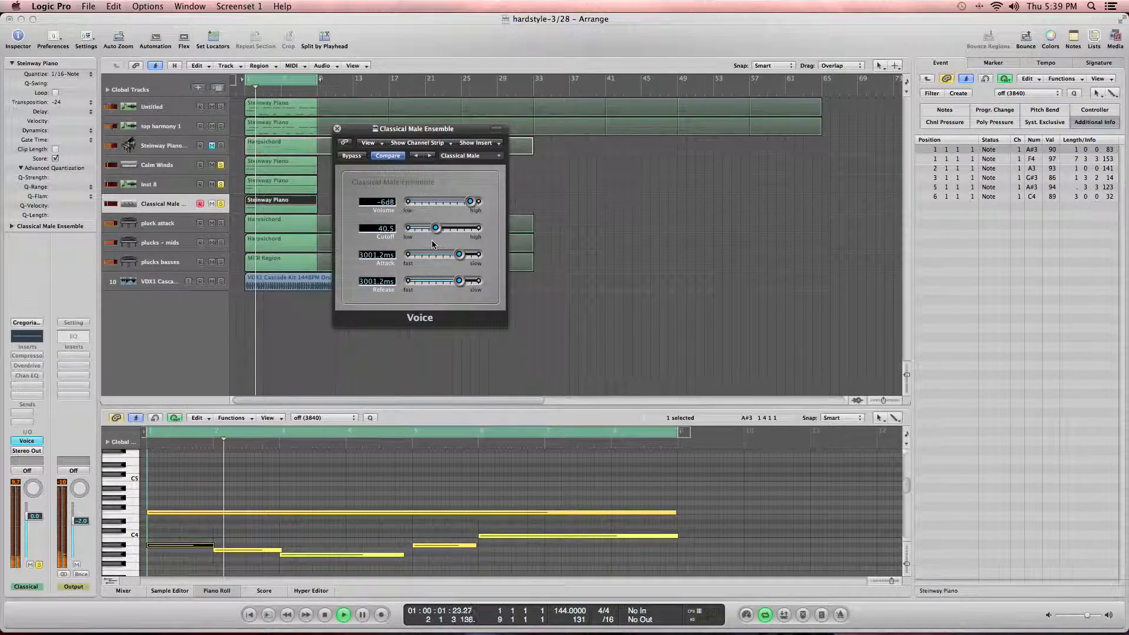
left_click(337, 129)
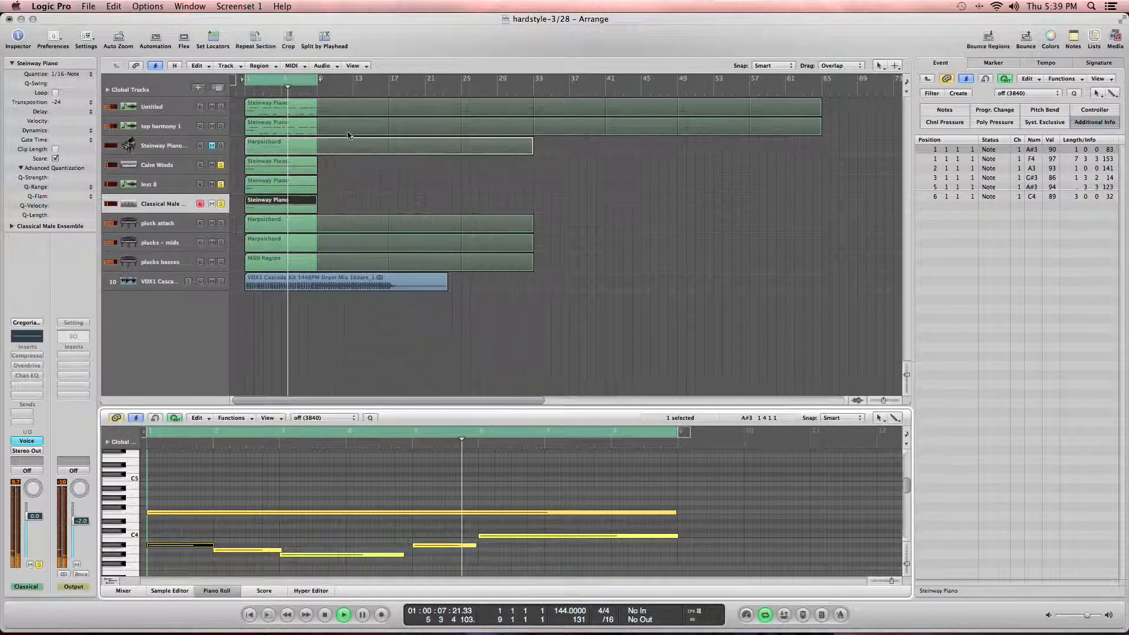
Step: Unsolo the choir, Inst 8 and Calm Winds tracks and return to the project start
left_click(221, 204)
left_click(221, 185)
left_click(221, 166)
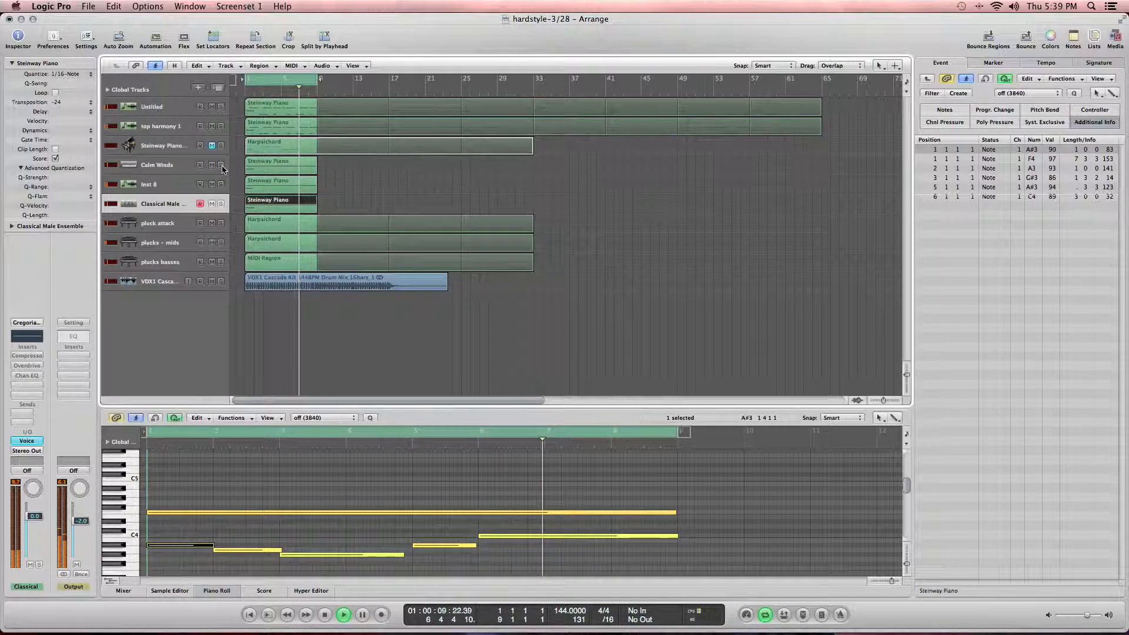
key("XF86AudioLowerVolume")
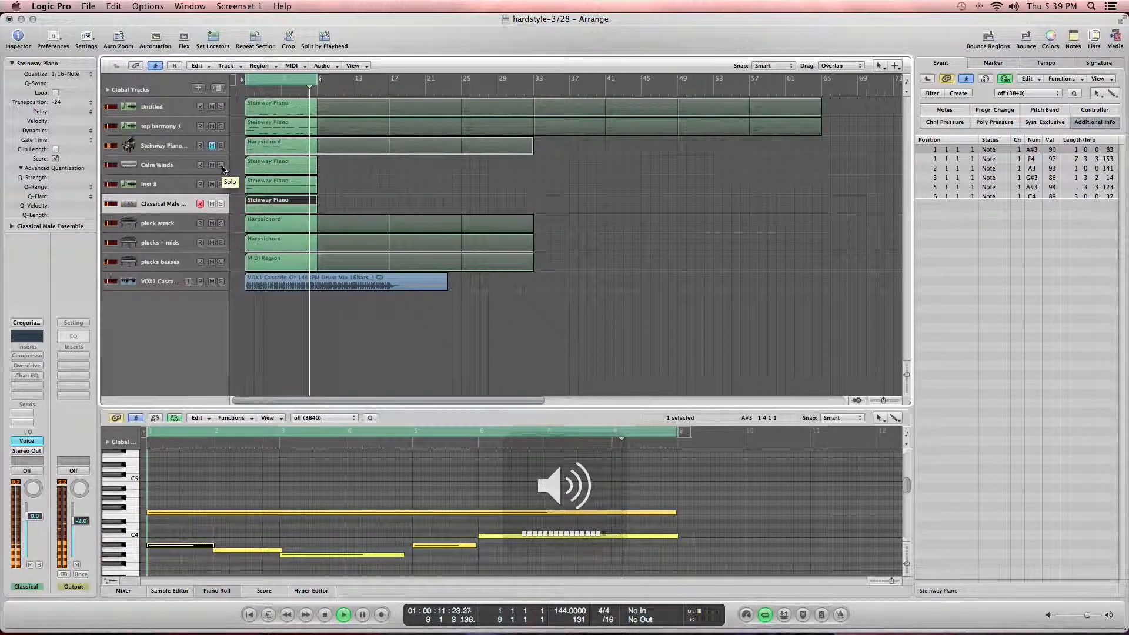
key("Return")
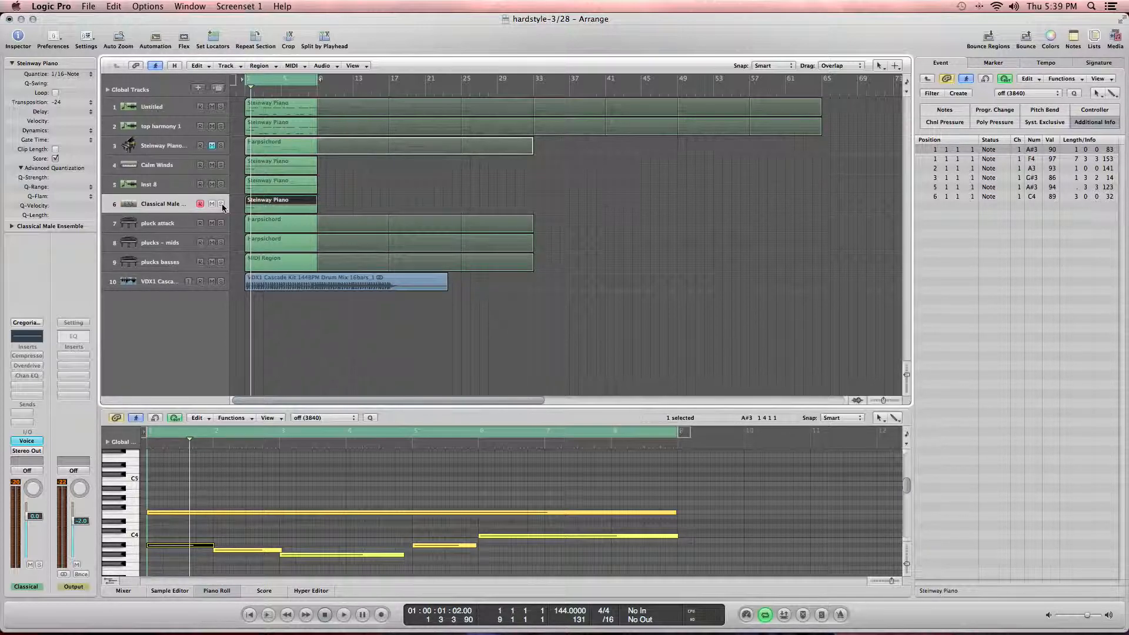
Step: Play the arrangement while toggling solo on the choir, Inst 8 and Calm Winds tracks
key("space")
left_click(221, 204)
left_click(221, 204)
left_click(221, 185)
left_click(221, 166)
left_click(221, 166)
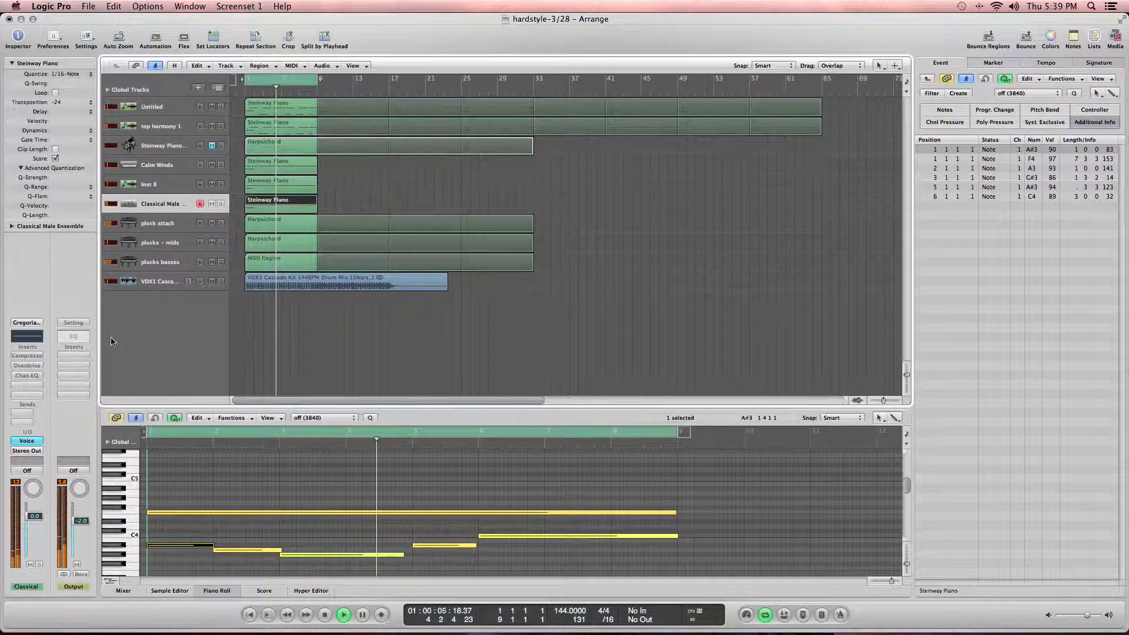
Step: Lower the Classical Male Ensemble track's volume fader and adjust the Inst 8 volume fader
left_click_drag(35, 518, 41, 555)
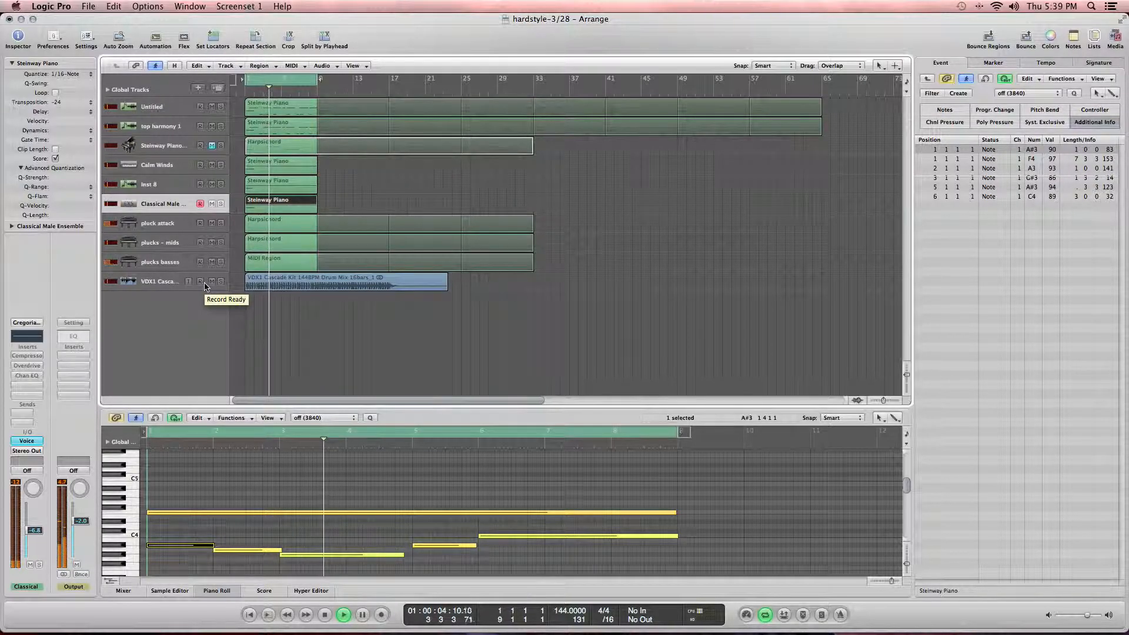
key("Up")
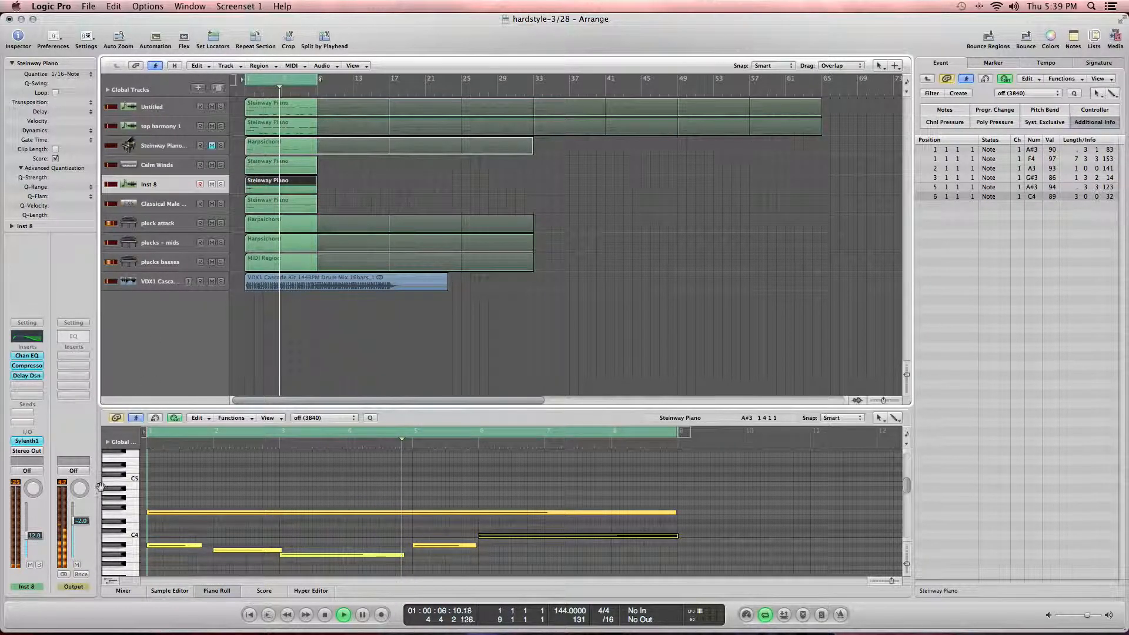
left_click_drag(42, 536, 43, 532)
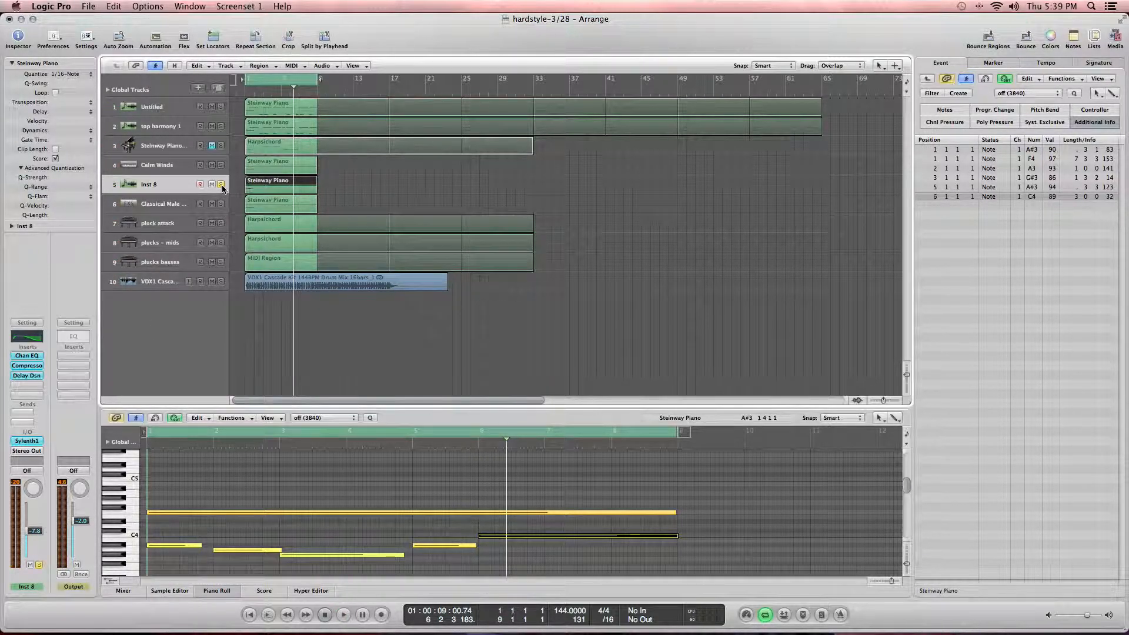
Step: Play the arrangement and fine-tune the Inst 8 volume fader
key("n")
key("Return")
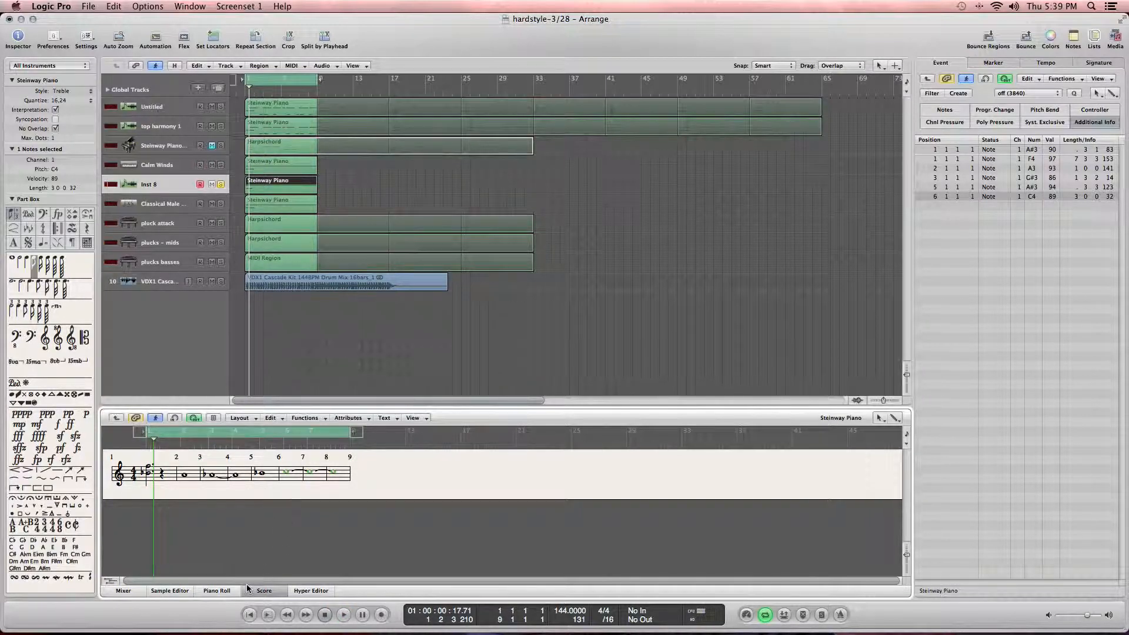
left_click(252, 591)
key("space")
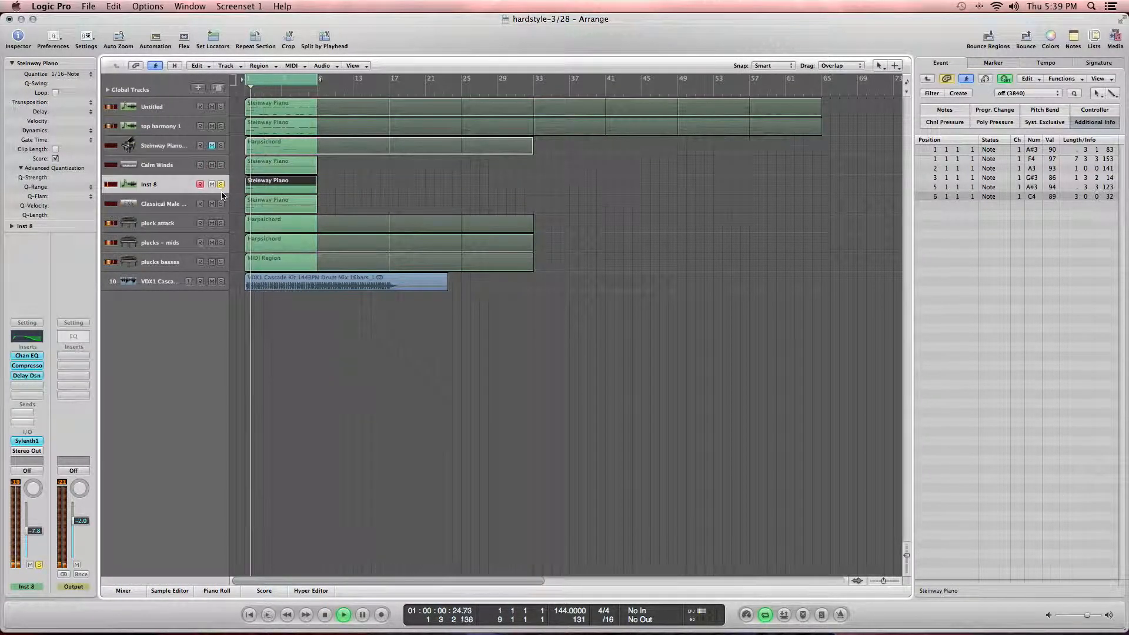
left_click_drag(30, 528, 31, 527)
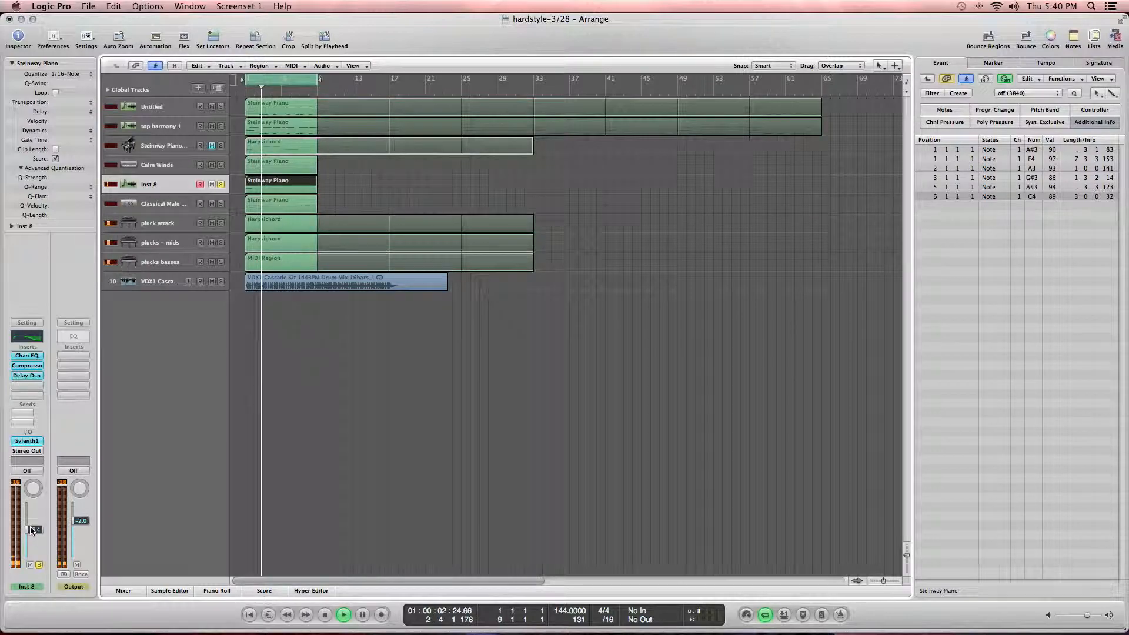
Step: Duplicate the Inst 8 track and play the arrangement from the start
key("super+d")
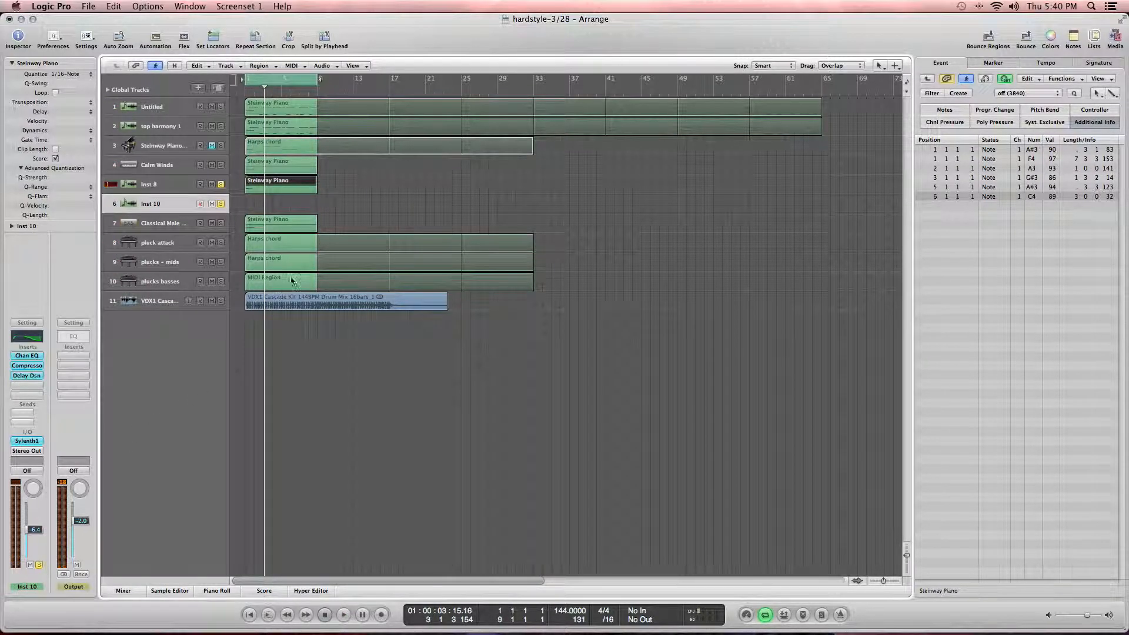
key("Return")
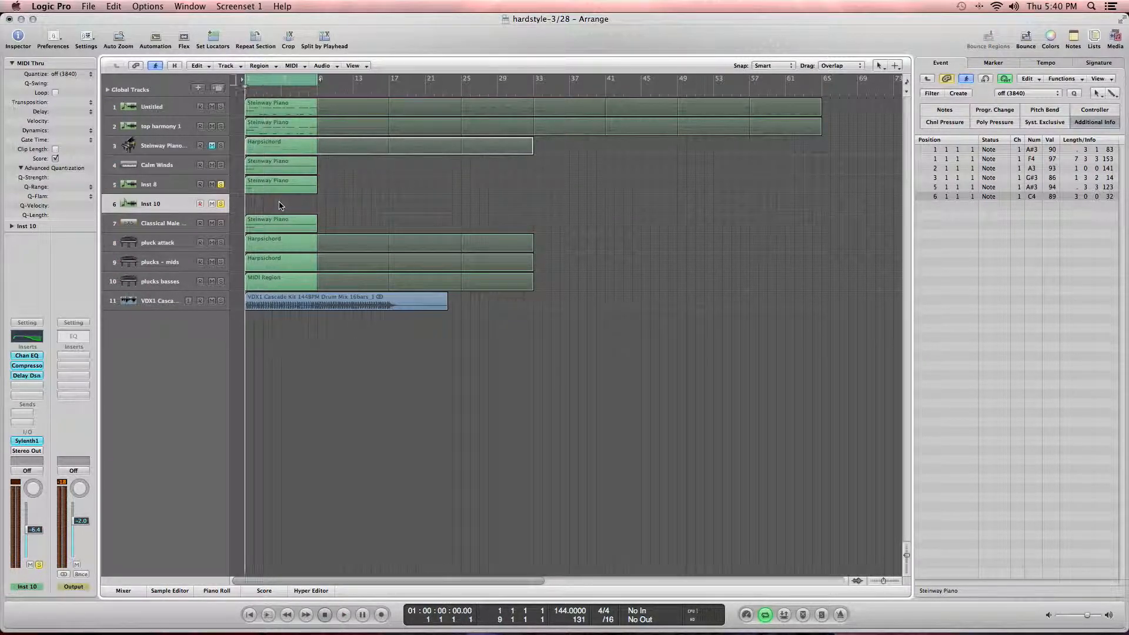
key("space")
Step: Open the Inst 10 Channel EQ, toggle bypass, and boost the top band to 20000 Hz at +5.5 dB
left_click(37, 338)
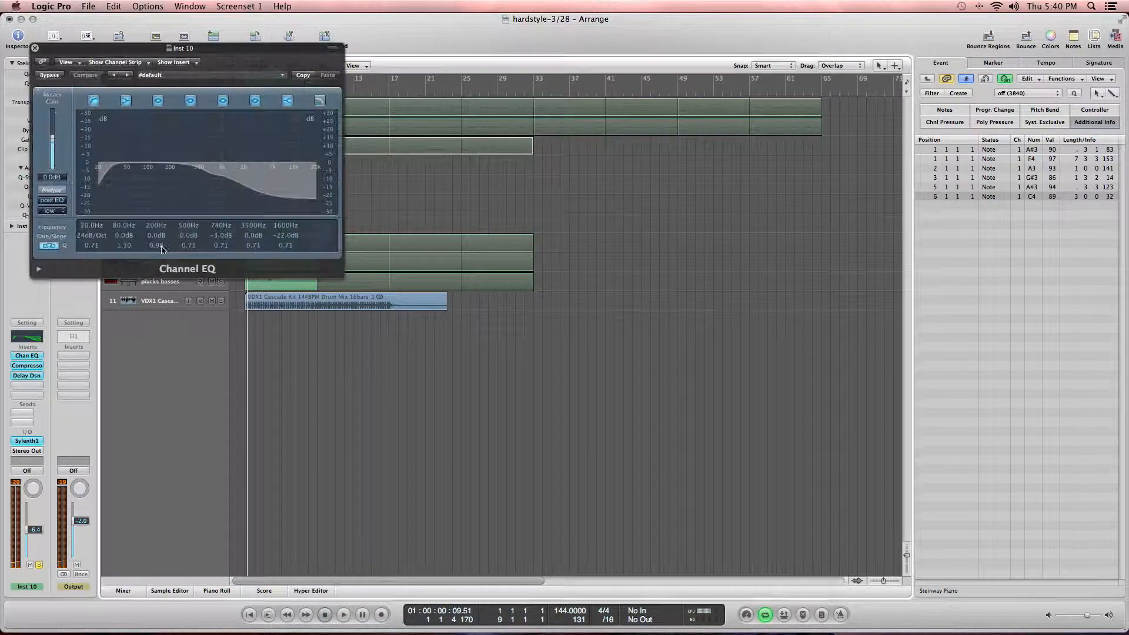
left_click(52, 76)
key("space")
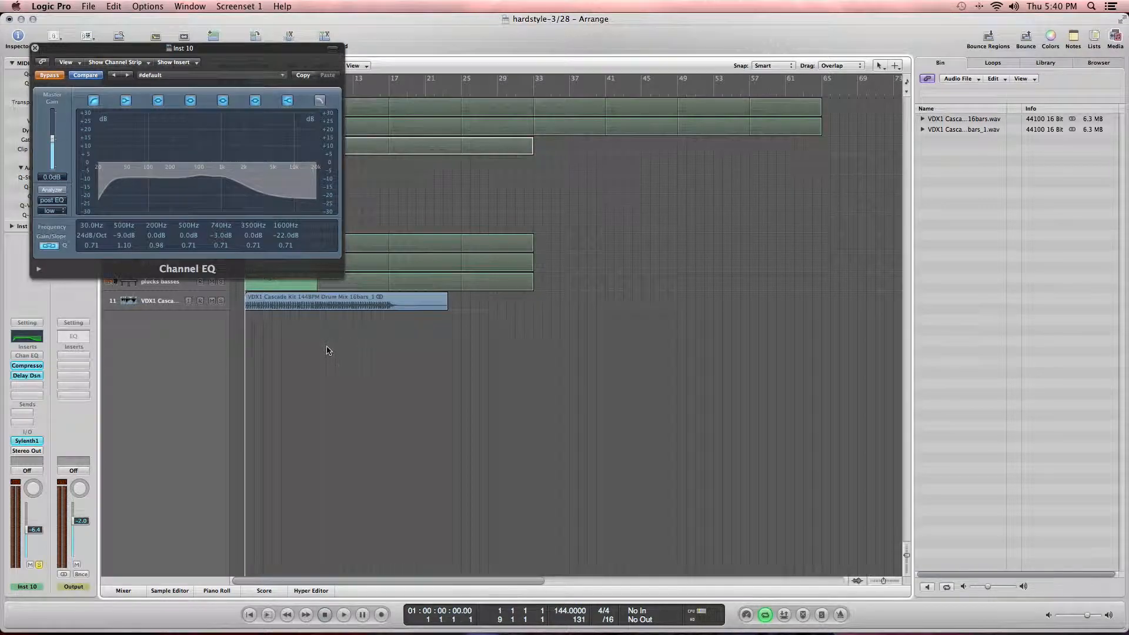
left_click_drag(270, 177, 341, 171)
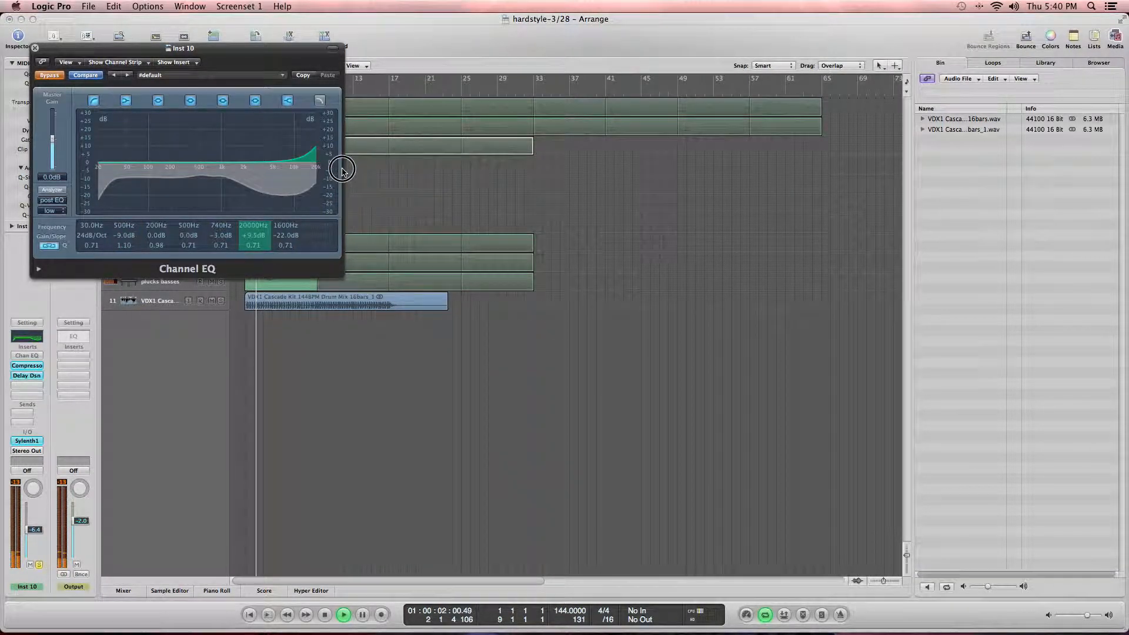
left_click(35, 49)
Step: Adjust the Inst 10 volume fader while toggling solo on the Inst 10 and Inst 8 tracks
left_click_drag(29, 548, 32, 557)
left_click(220, 204)
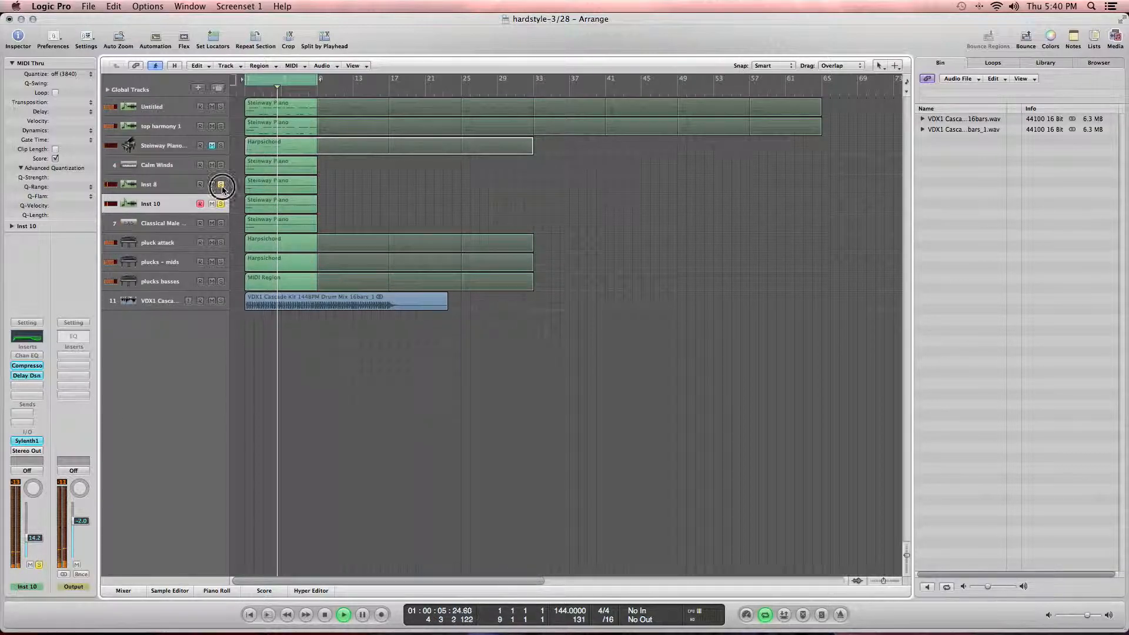
left_click(221, 185)
left_click(221, 203)
left_click(221, 204)
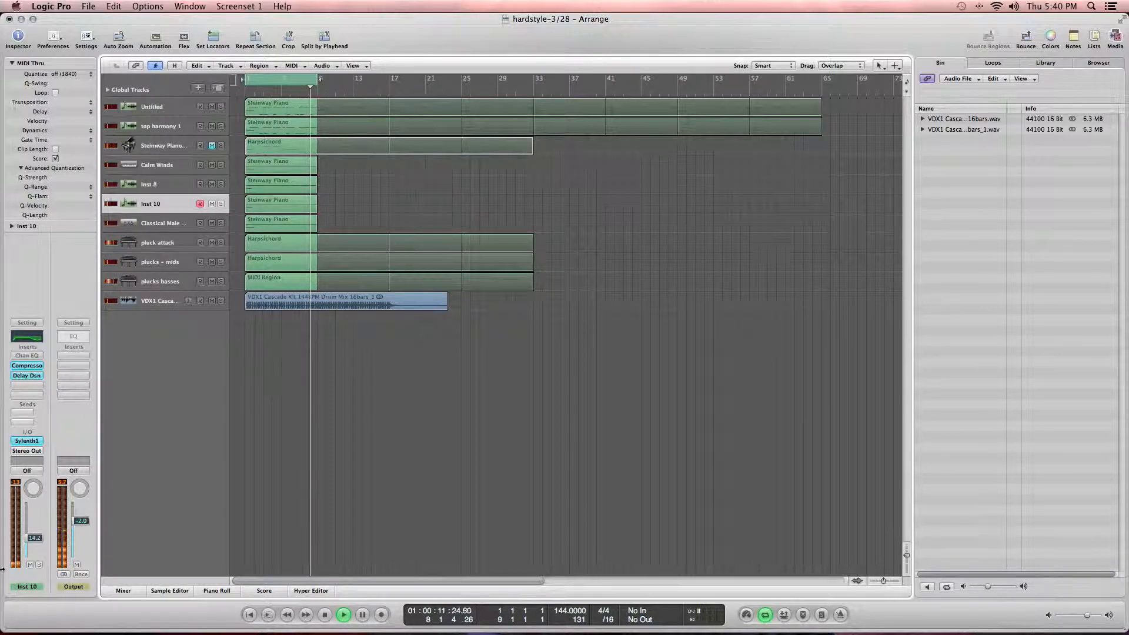
left_click_drag(35, 538, 35, 540)
key("space")
Step: Delete the Inst 10 region and copy the Classical Male Ensemble region onto the Inst 10 track
left_click(147, 226)
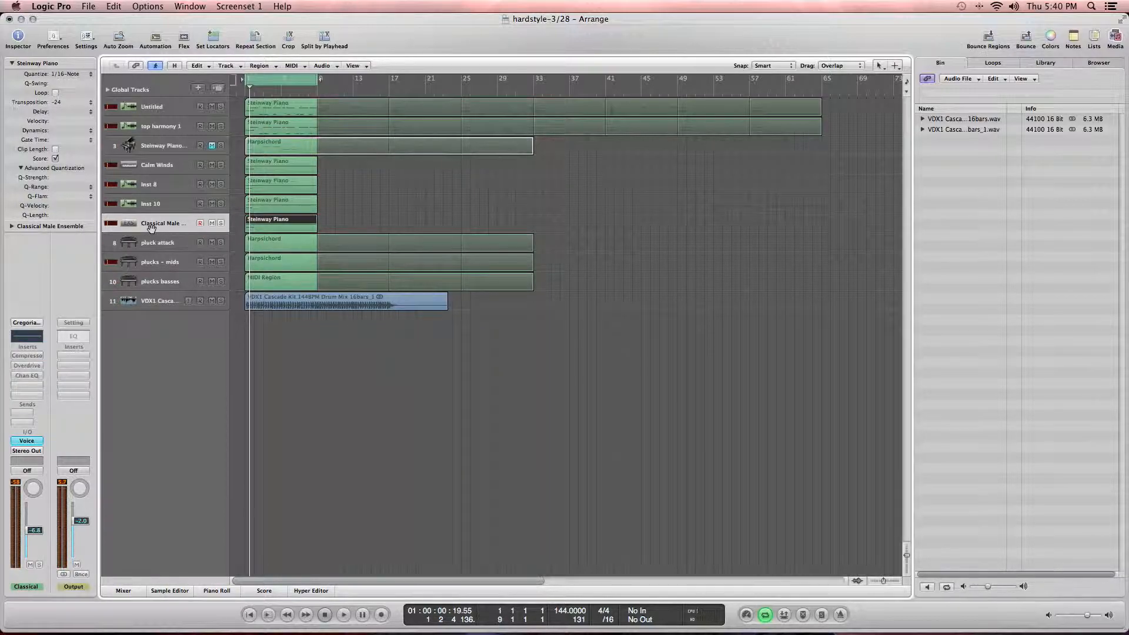
left_click(259, 206)
key("Delete")
left_click(253, 227)
key("space")
left_click_drag(263, 222, 264, 209, "alt")
key("space")
Step: Solo the Inst 10 and Classical Male tracks and set the Inst 10 region's transposition to -12
left_click(221, 203)
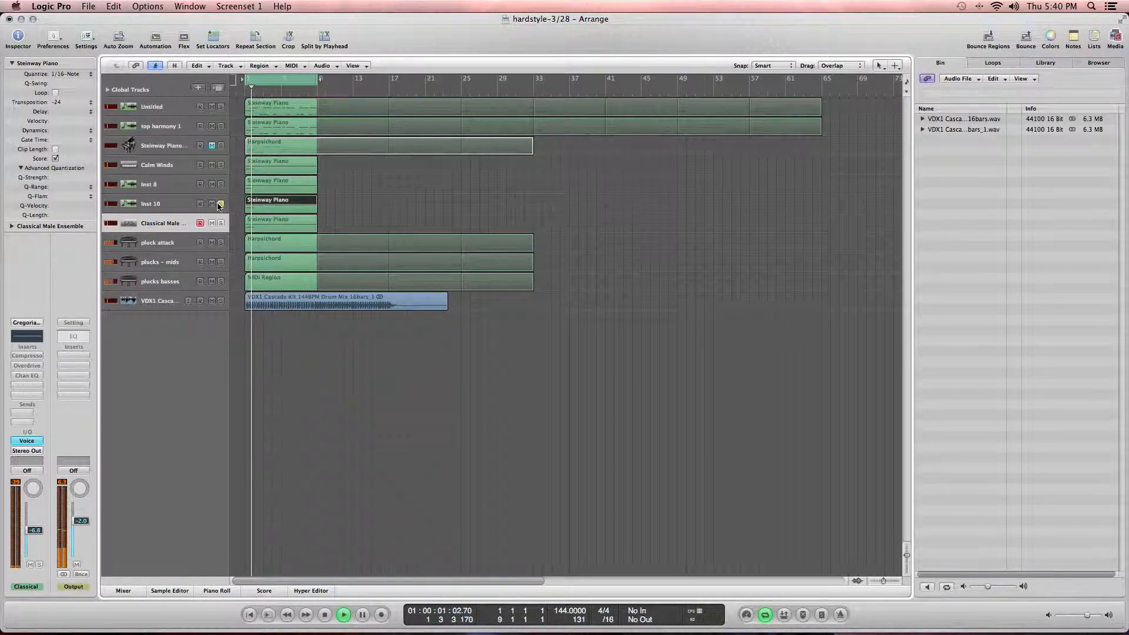
left_click(221, 224)
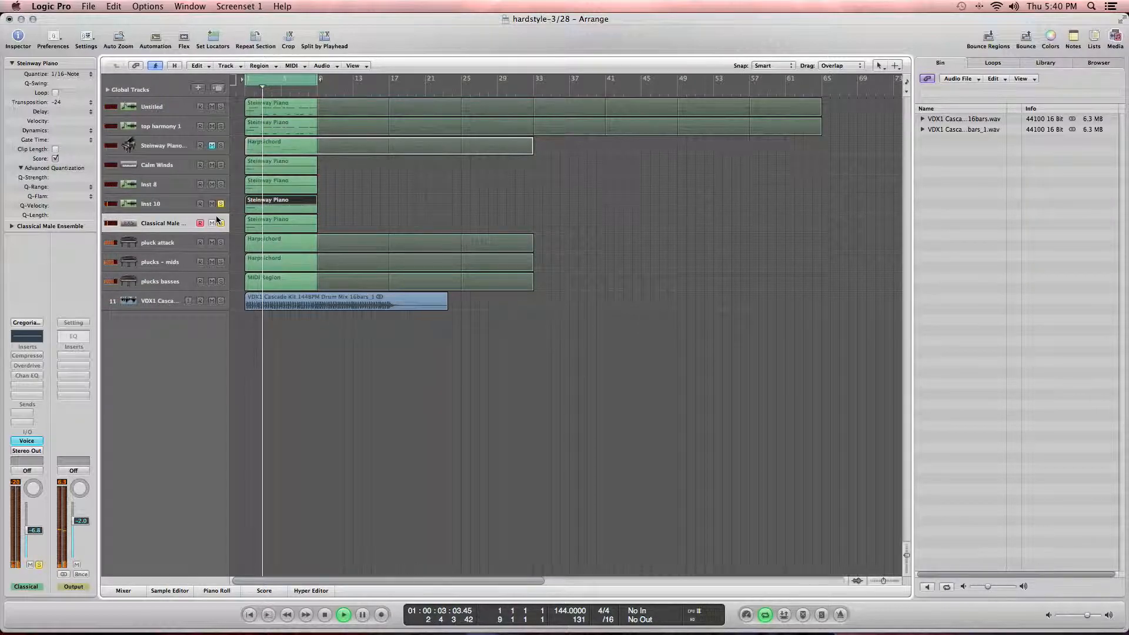
left_click(76, 102)
left_click(75, 101)
left_click(73, 92)
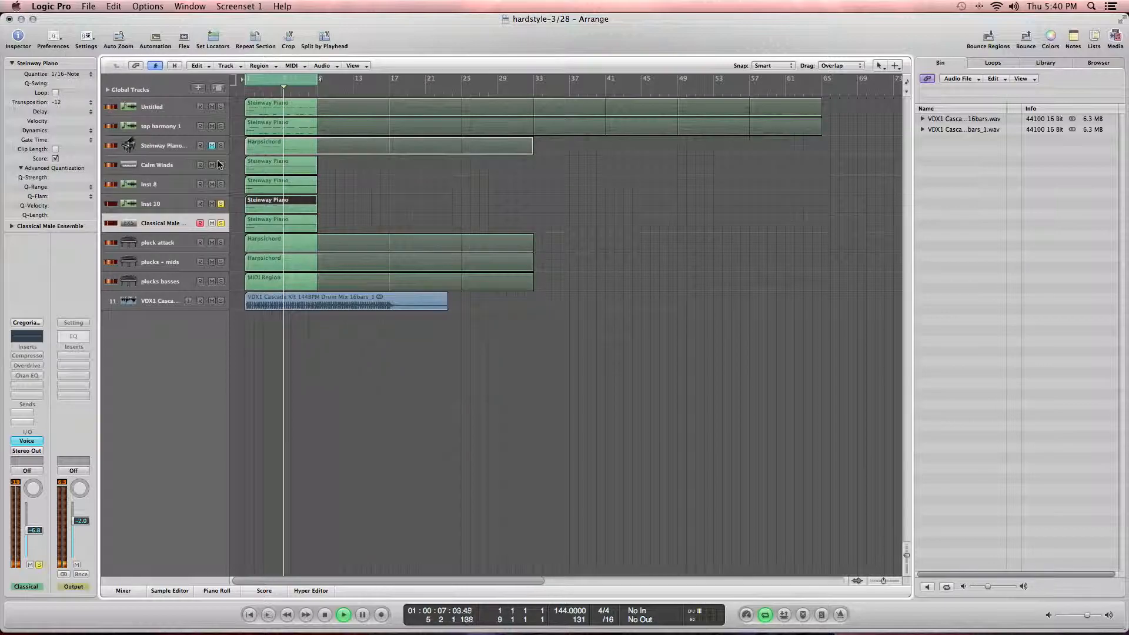
key("space")
key("space")
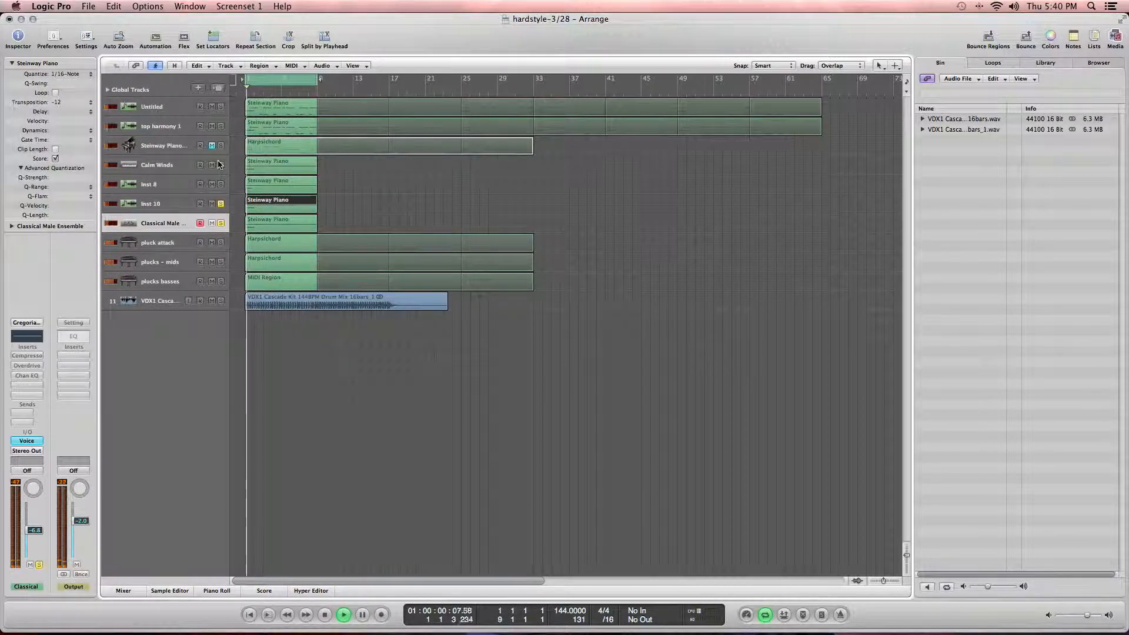
Step: Adjust the Classical Male Ensemble and Inst 10 volume faders during playback
left_click_drag(35, 530, 35, 558)
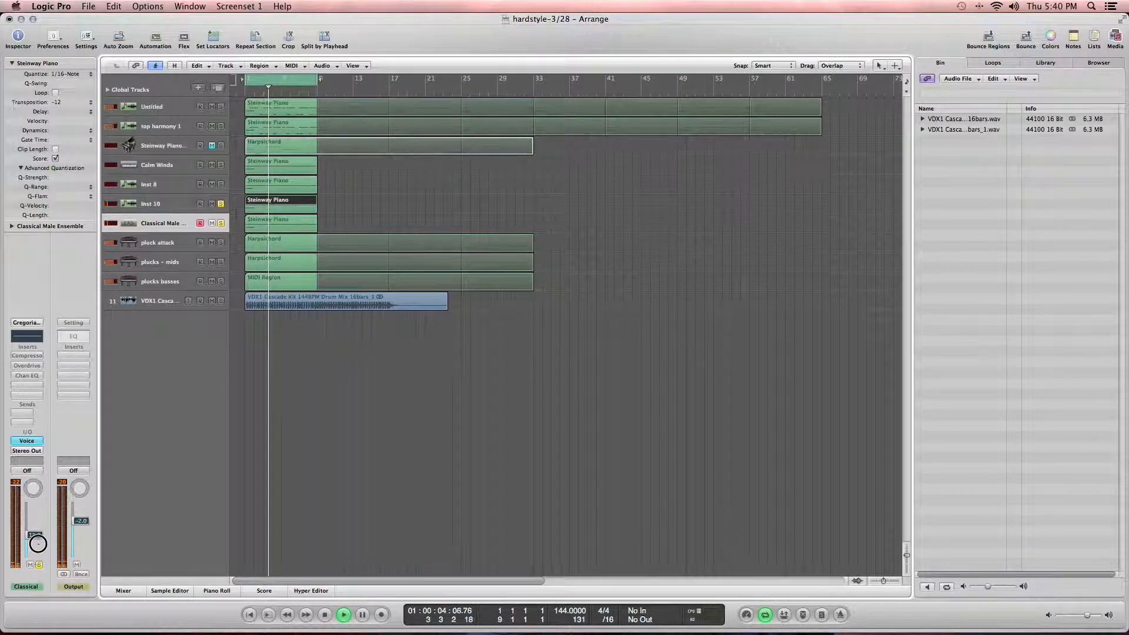
key("Up")
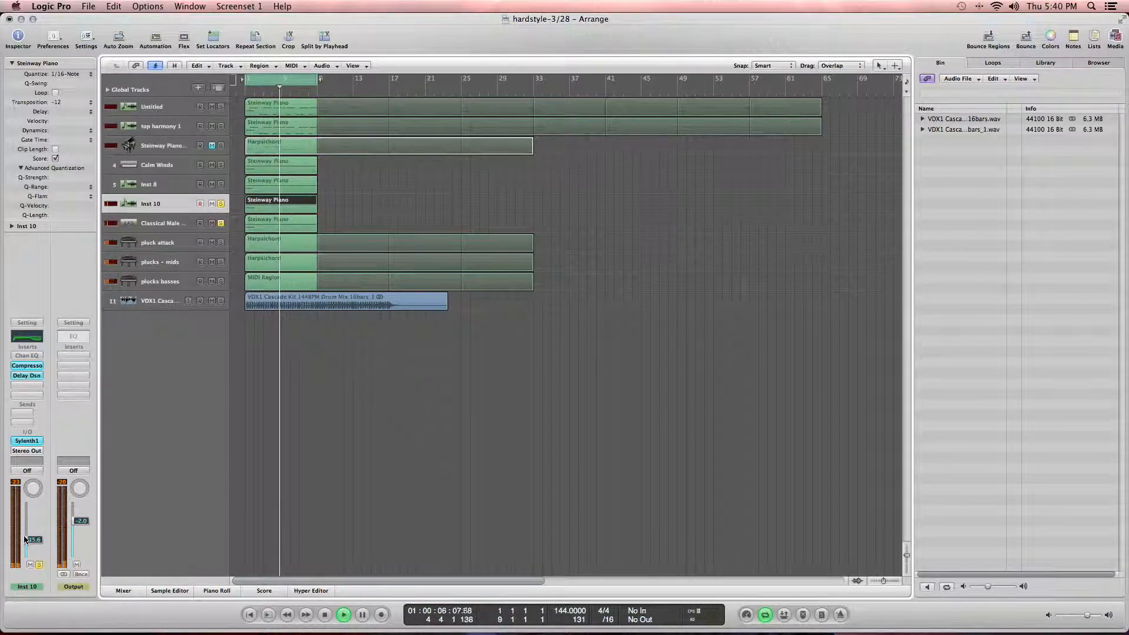
left_click_drag(37, 538, 36, 550)
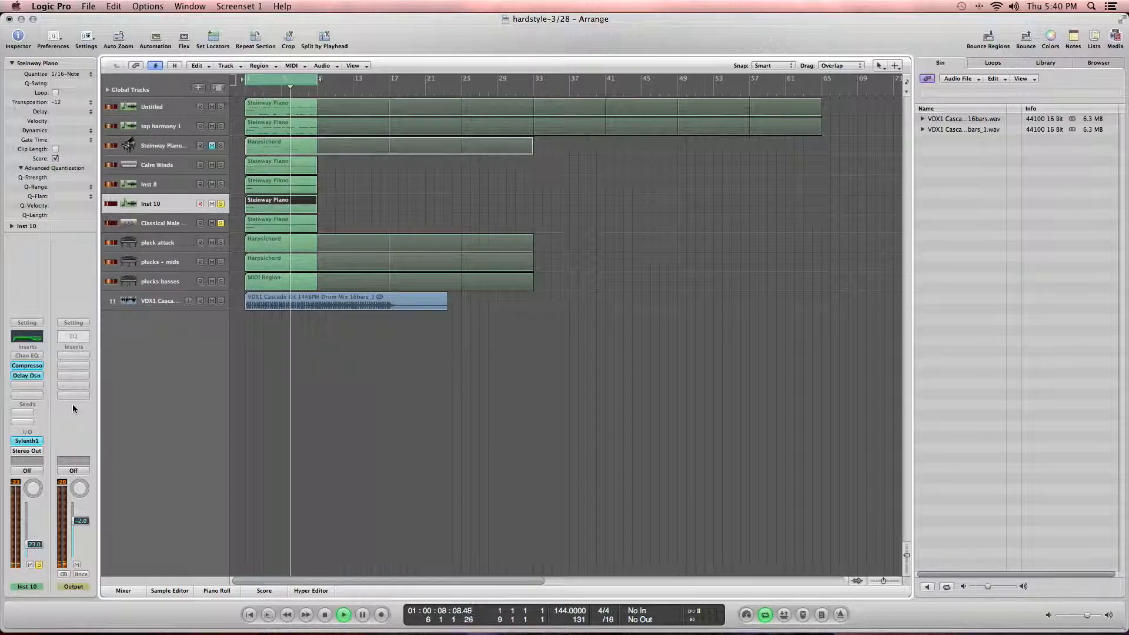
key("space")
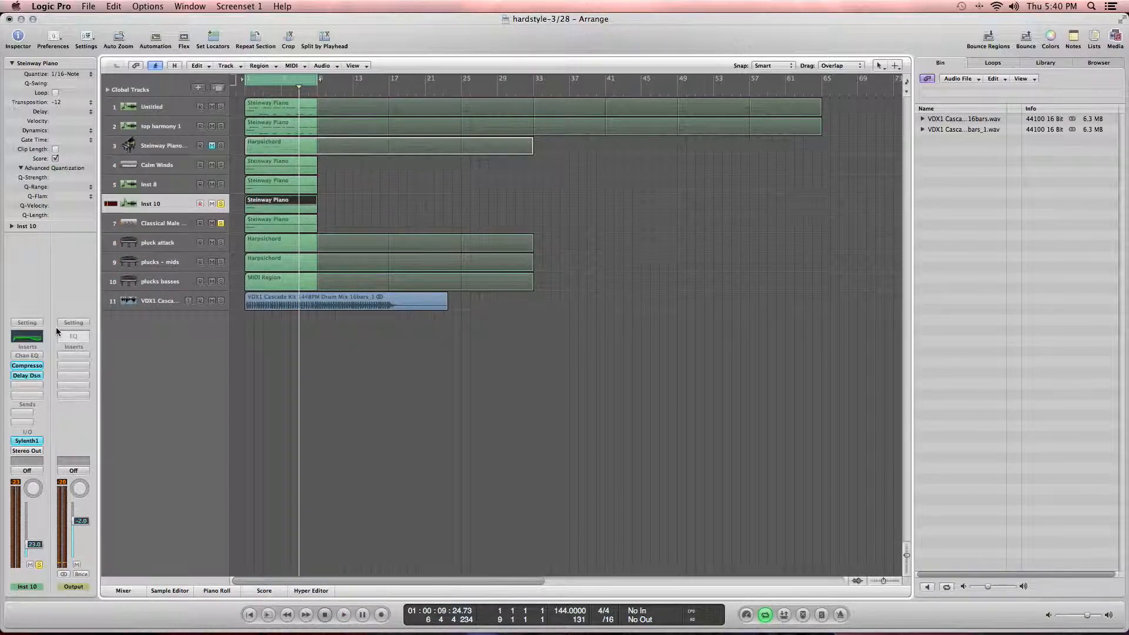
Step: Insert a stereo AVerb on the Inst 10 channel strip
left_click(26, 386)
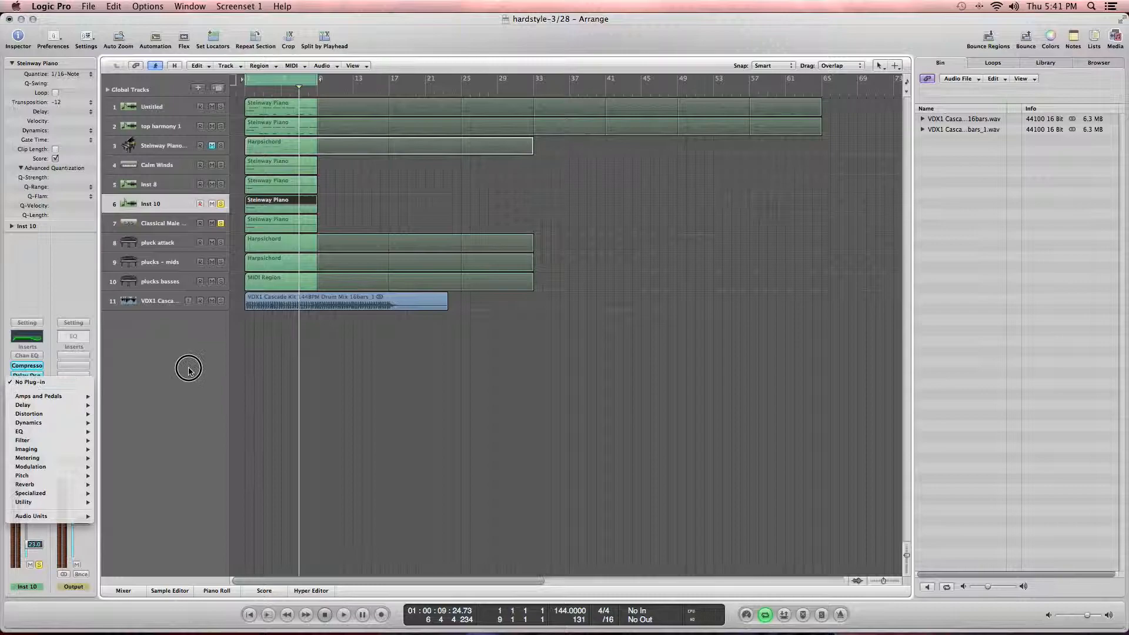
mouse_move(73, 484)
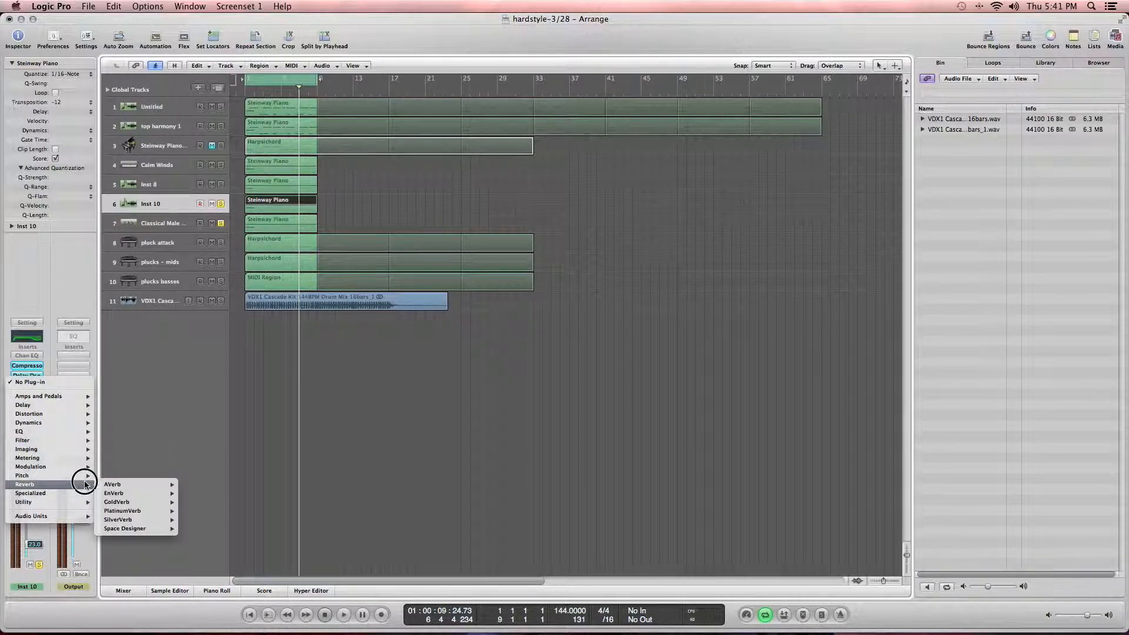
mouse_move(153, 484)
left_click(207, 483)
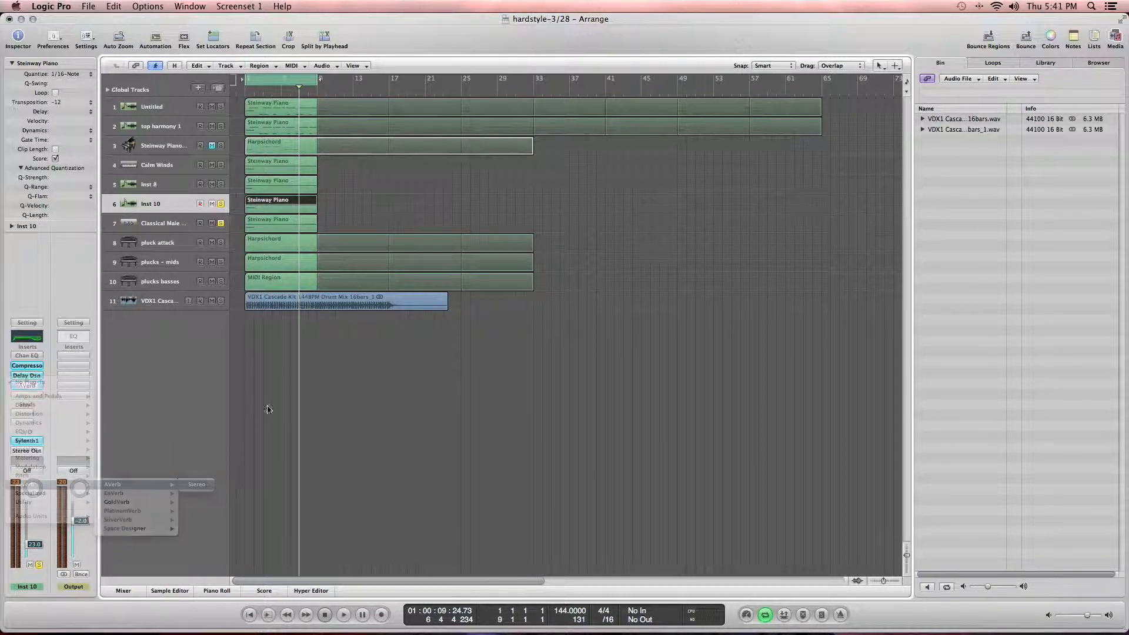
left_click_drag(188, 142, 100, 147)
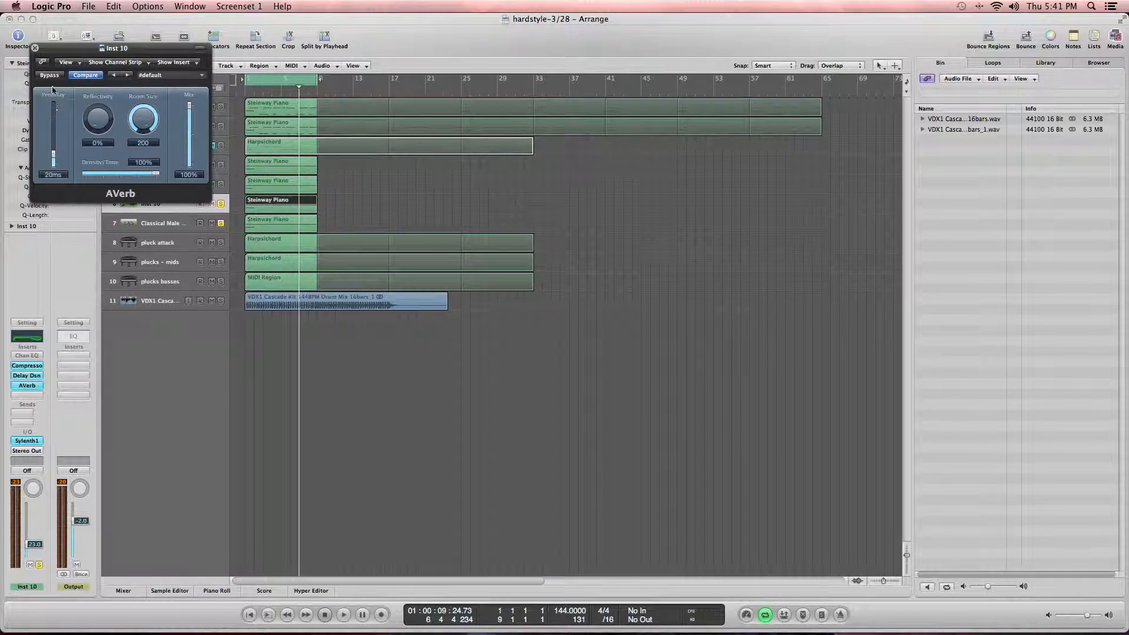
Step: Play the arrangement, lower the Inst 10 volume fader, and close the AVerb window
key("space")
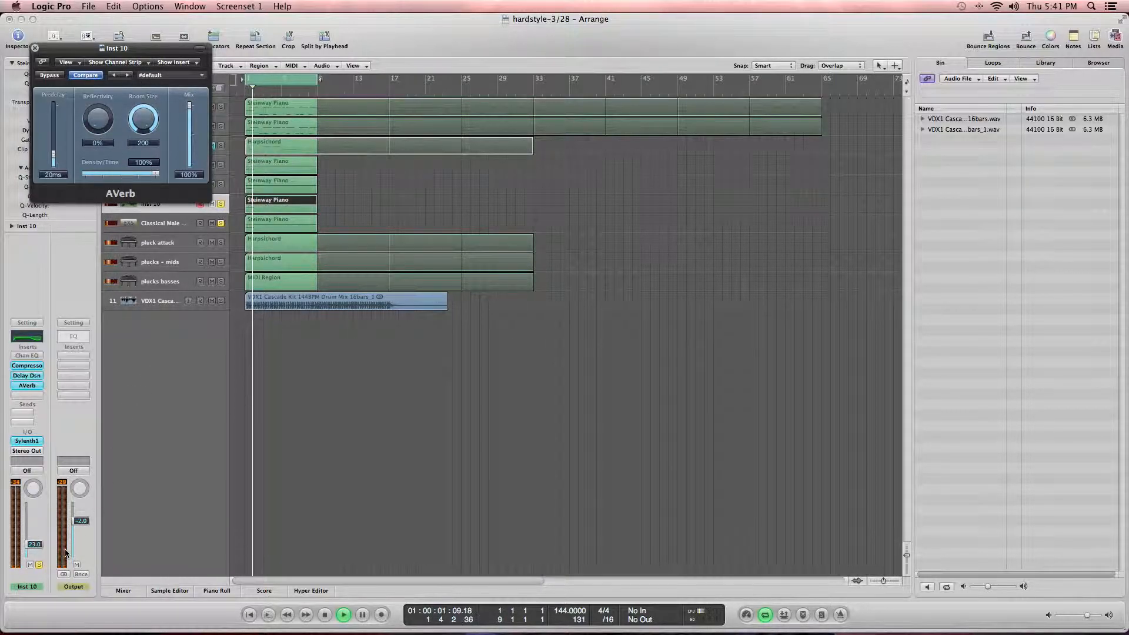
left_click_drag(39, 541, 39, 542)
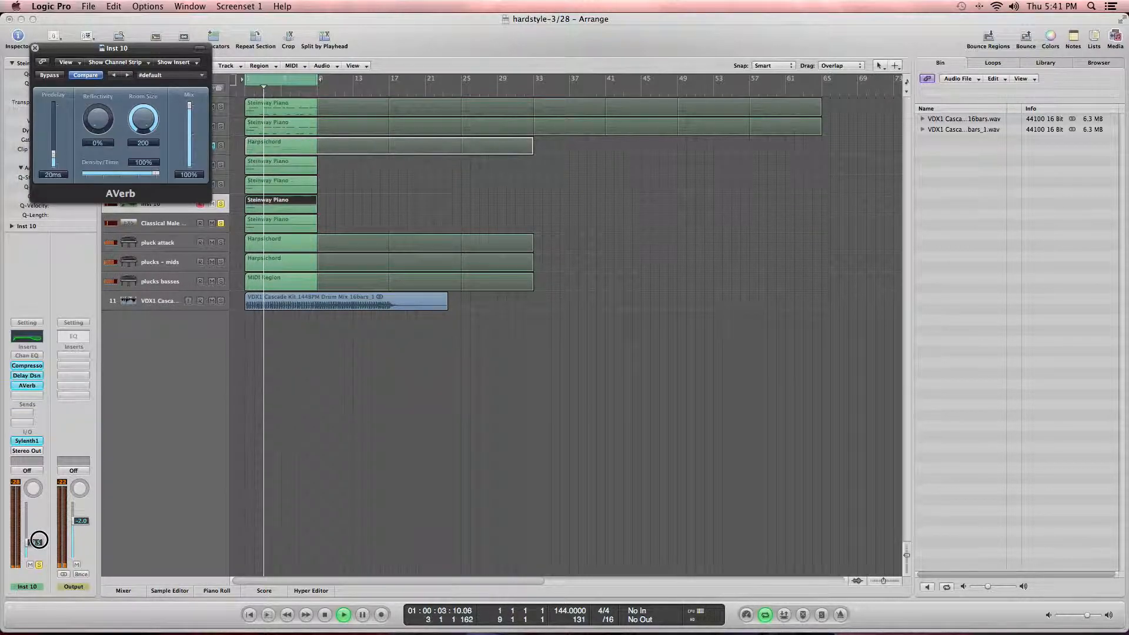
key("space")
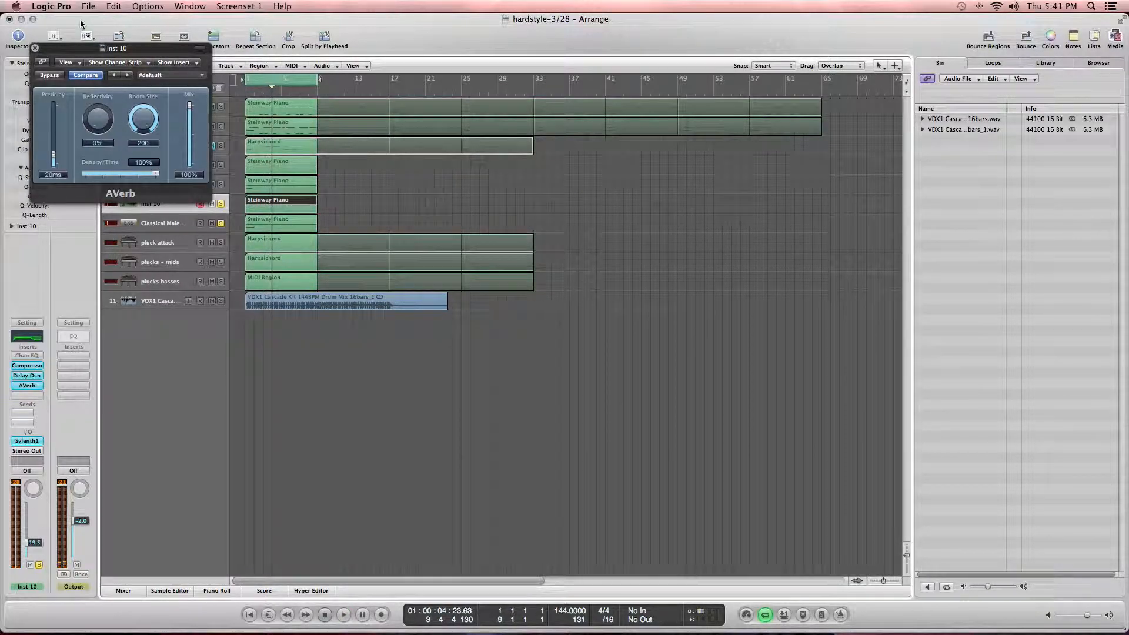
left_click(34, 48)
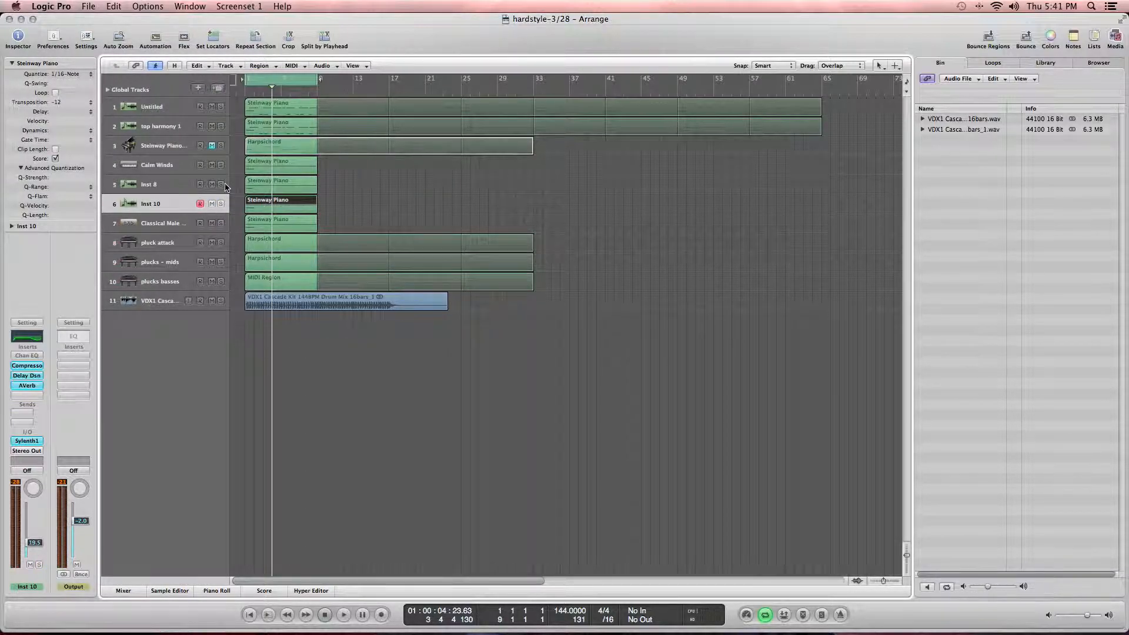
key("space")
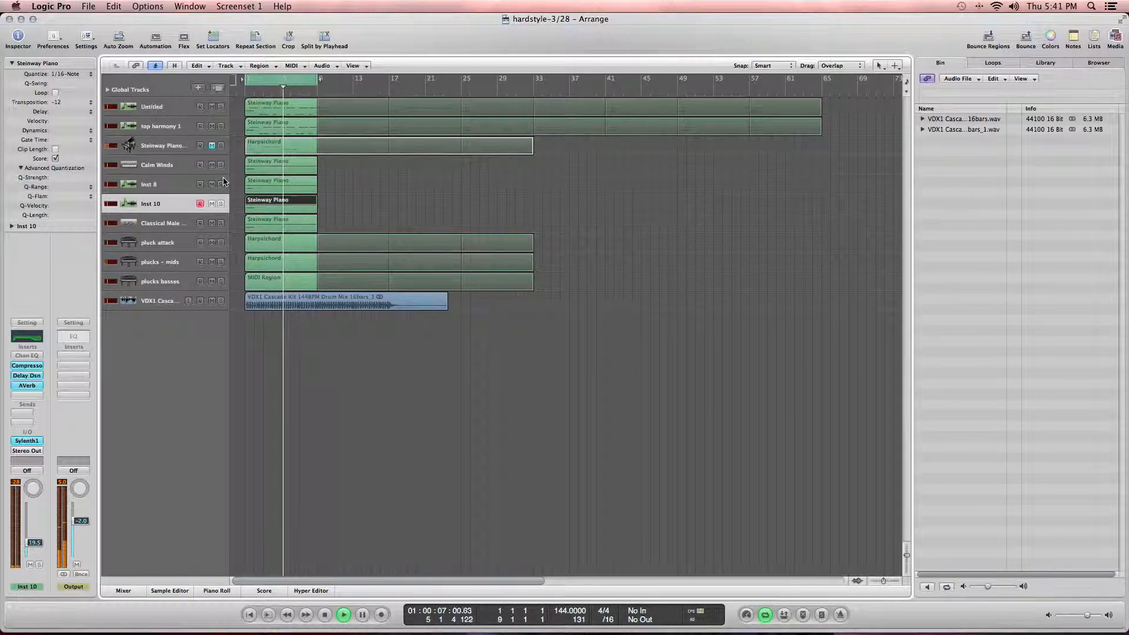
Step: Select the Inst 8 and Calm Winds tracks and briefly play the arrangement
key("space")
left_click(179, 184)
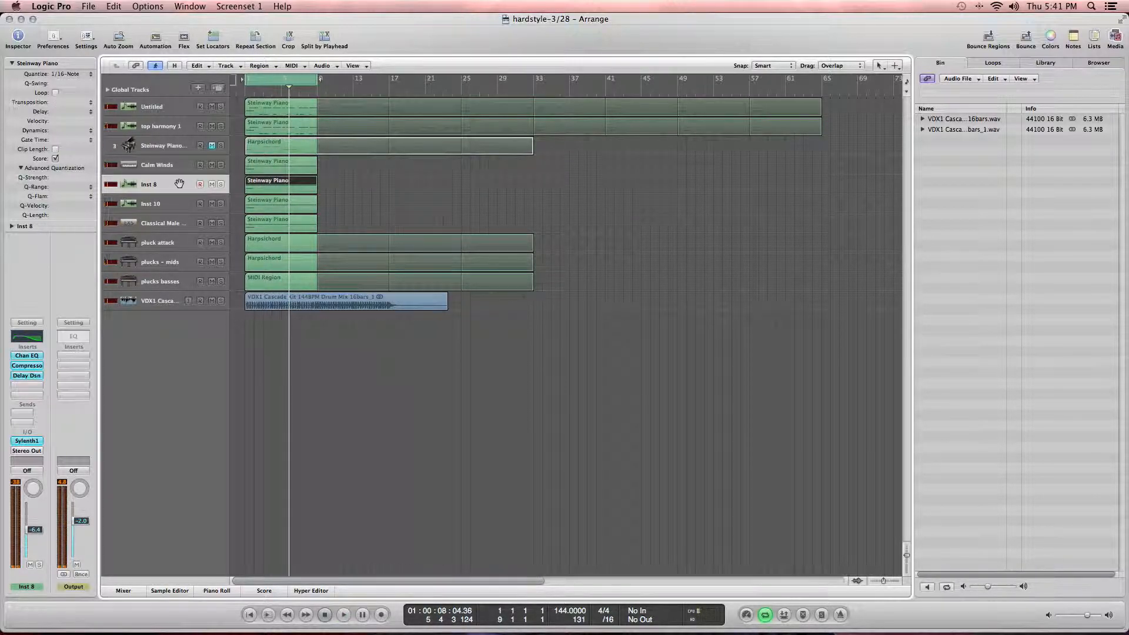
left_click(183, 165)
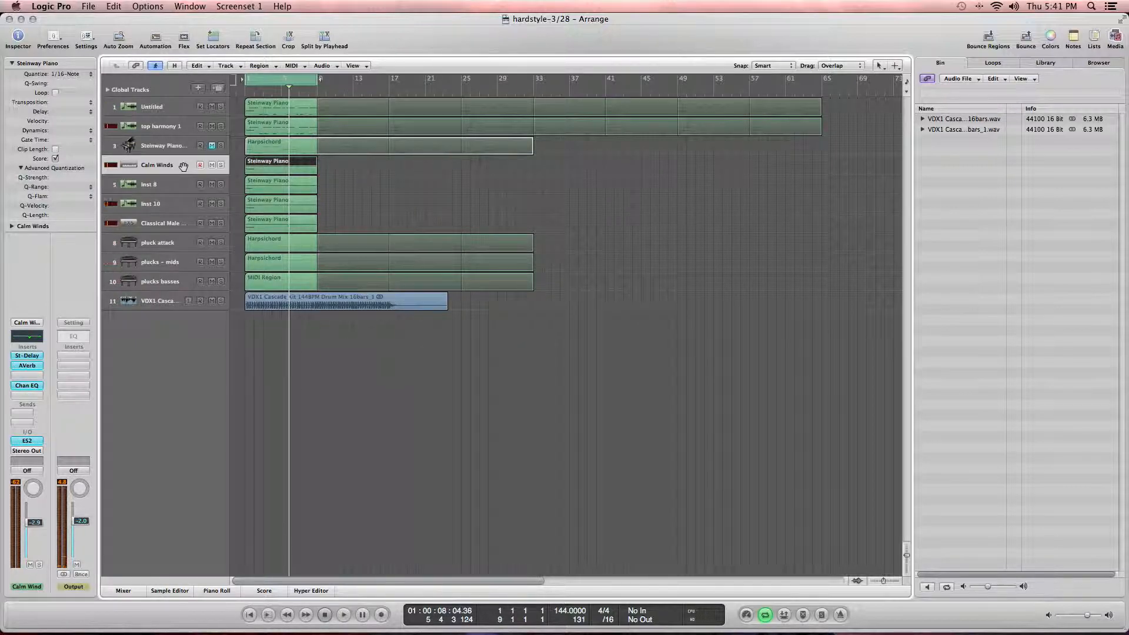
key("space")
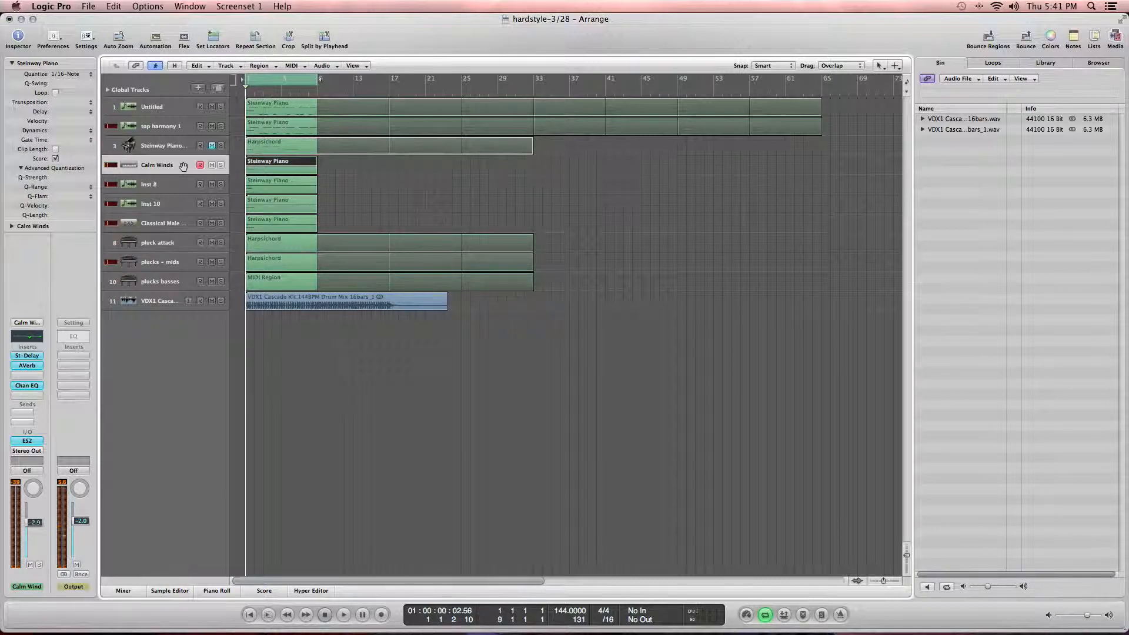
key("space")
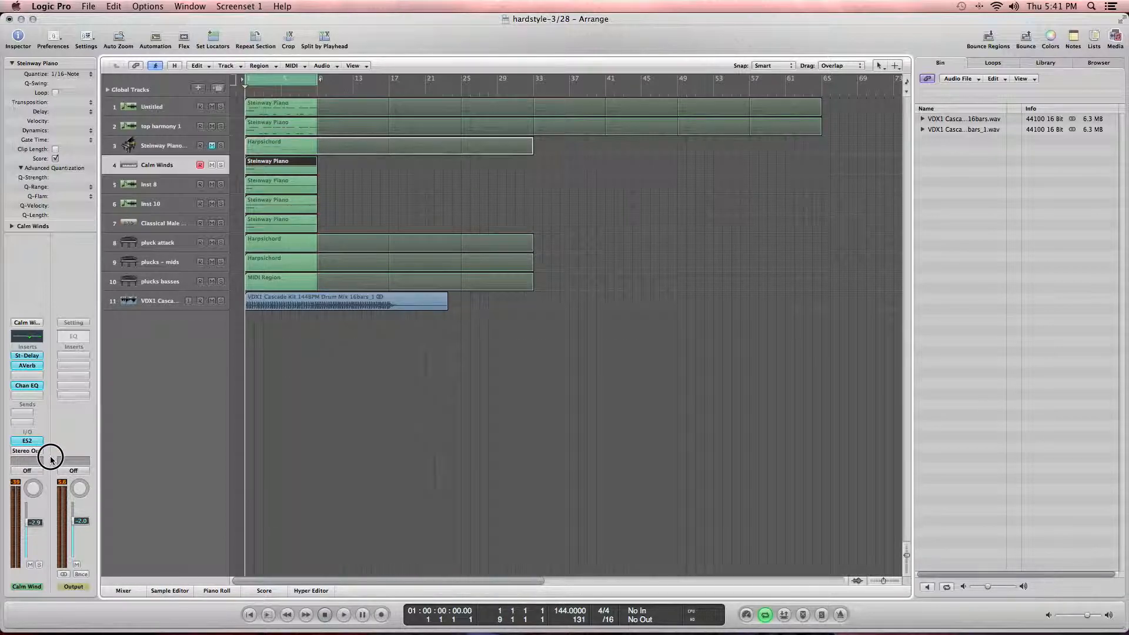
Step: Route the Calm Winds track's output to Bus 1
left_click(28, 451)
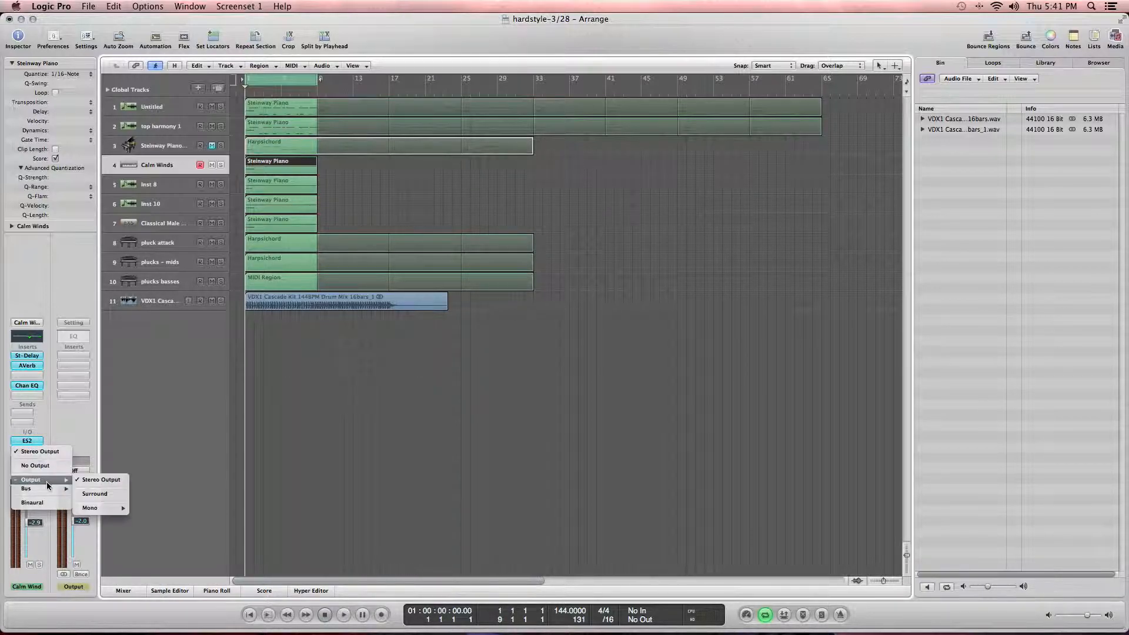
mouse_move(51, 488)
left_click(108, 67)
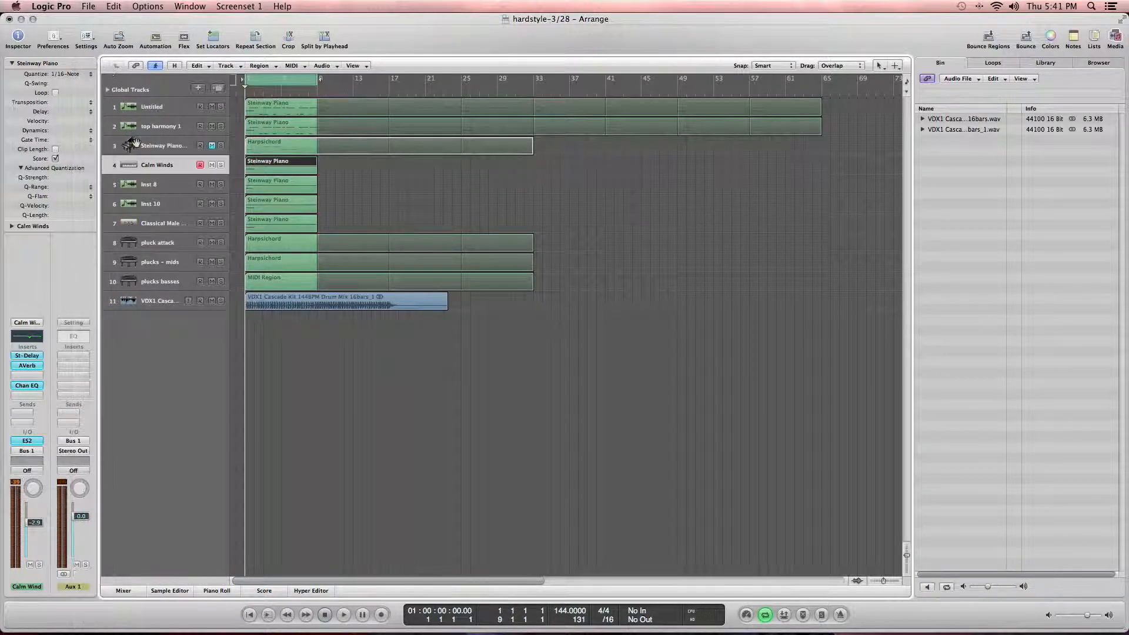
Step: Route the Inst 8 track's output to Bus 1
left_click(149, 183)
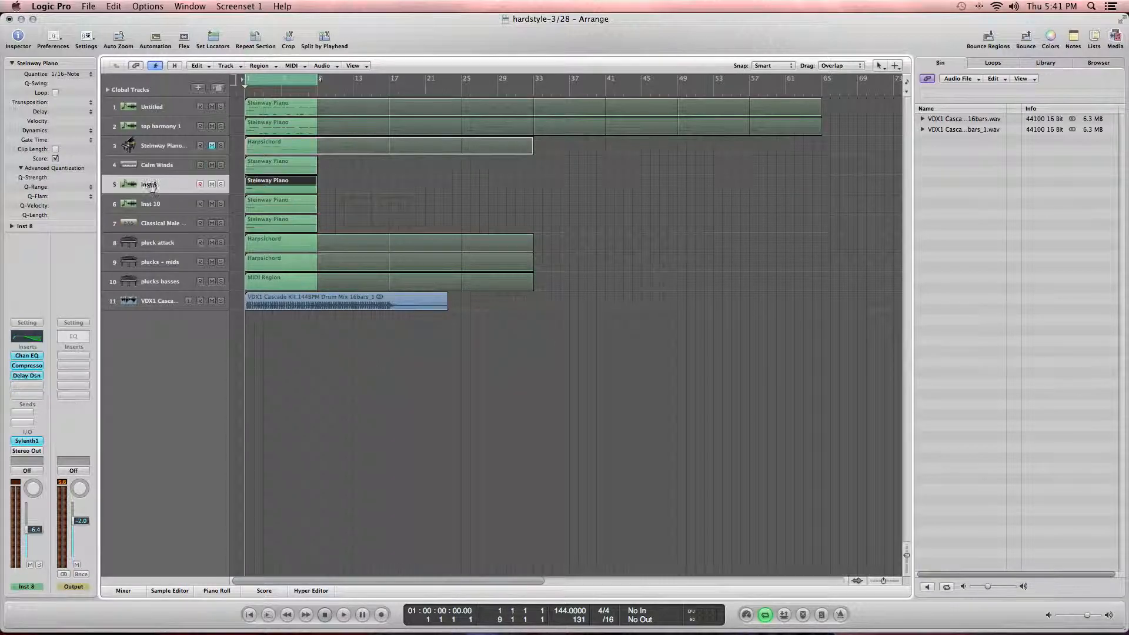
left_click(28, 451)
mouse_move(36, 489)
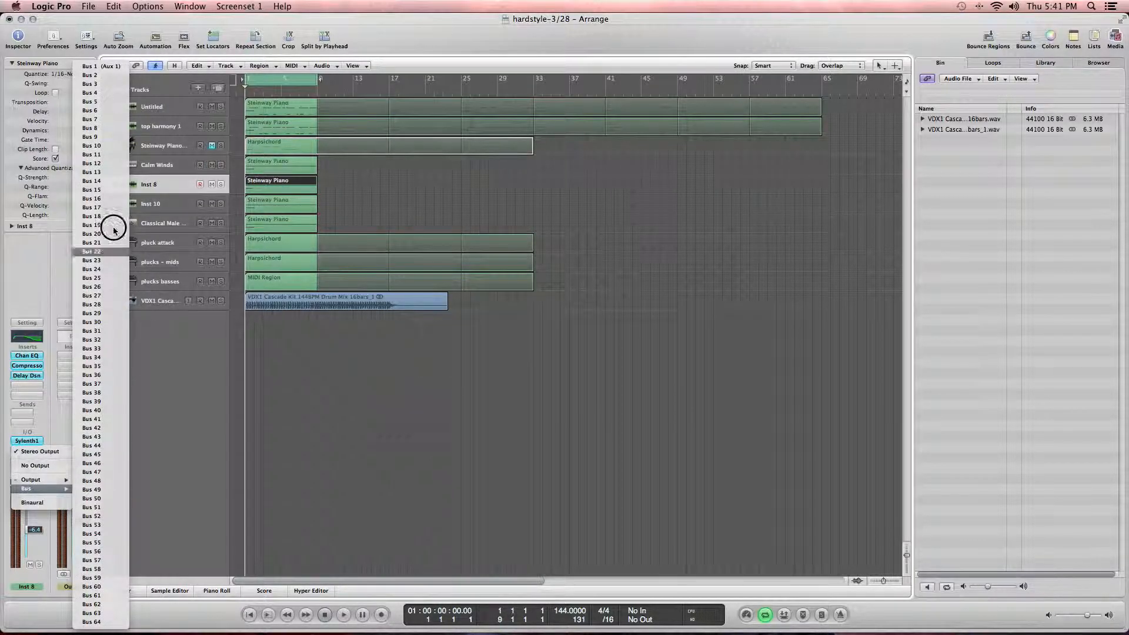
left_click(91, 66)
Step: Route the Inst 10 track's output to Bus 1
left_click(130, 204)
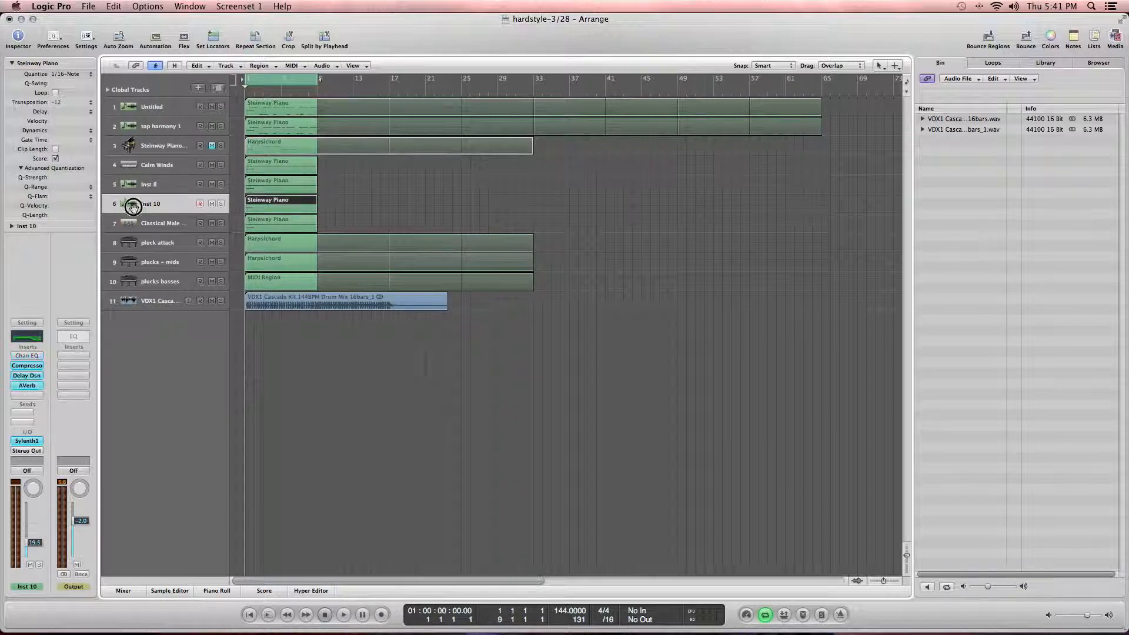
left_click(26, 453)
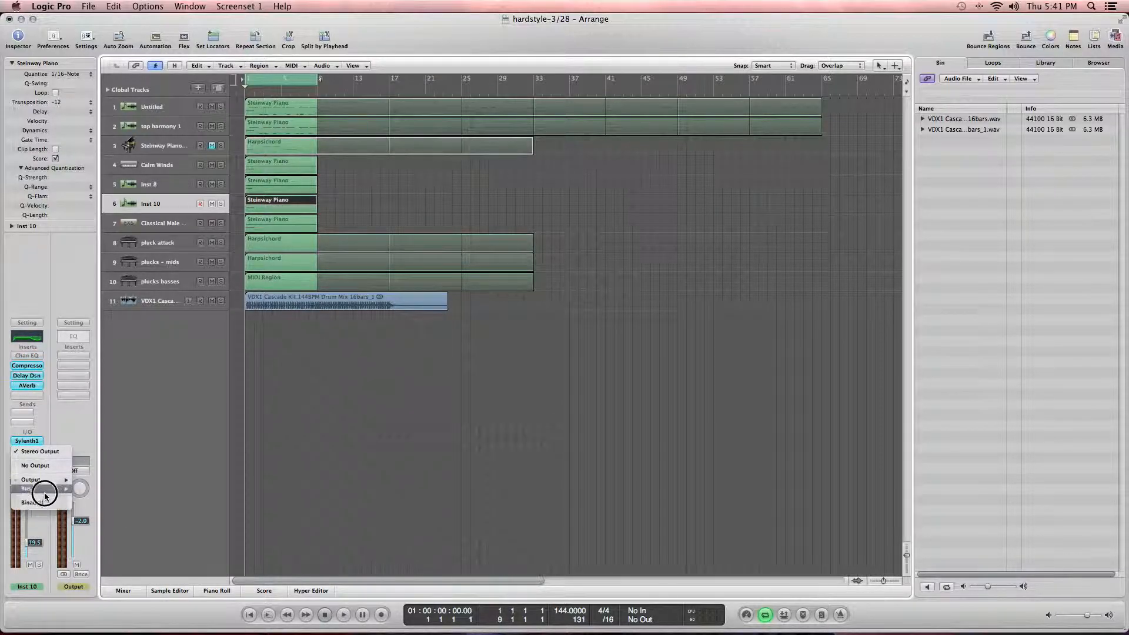
mouse_move(36, 489)
left_click(91, 66)
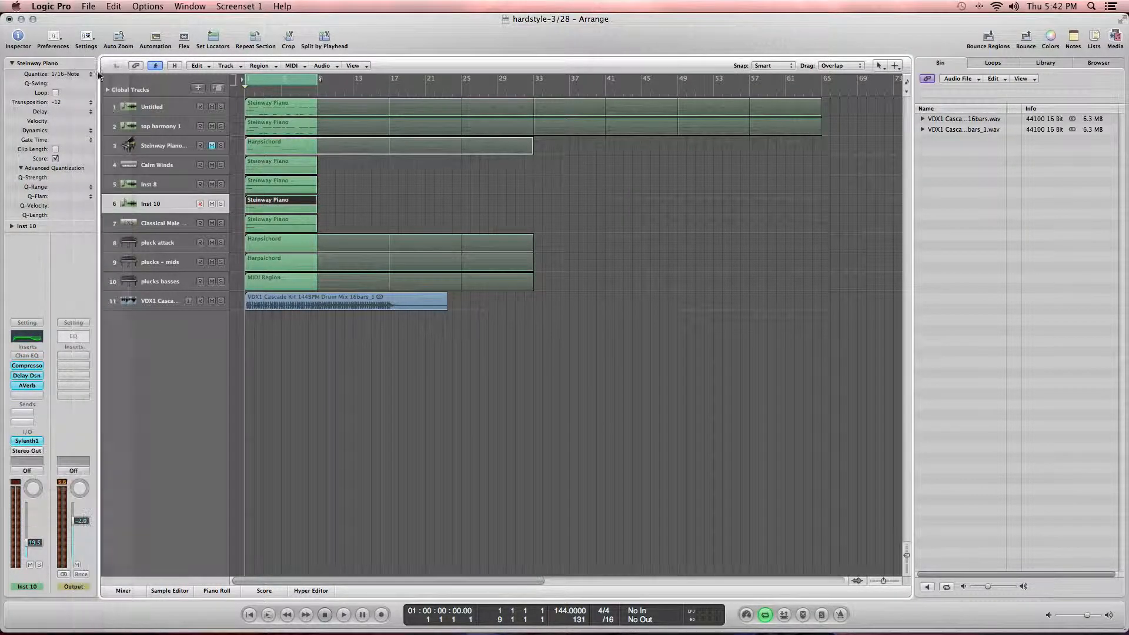
Step: Route the Classical Male Ensemble track's output to Bus 1
left_click(144, 222)
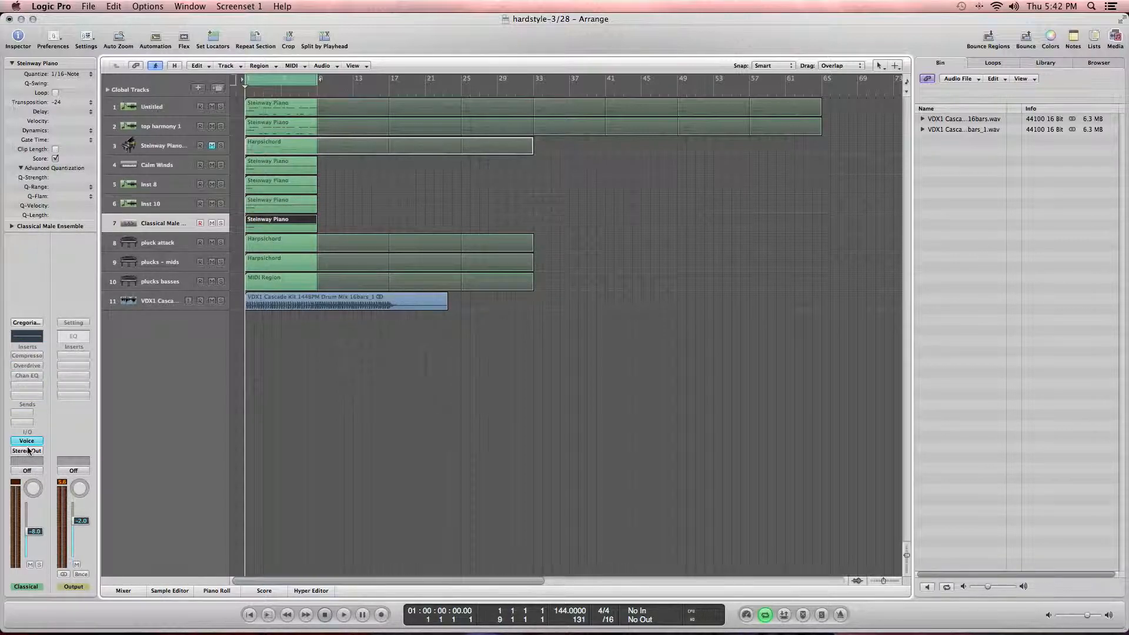
left_click(27, 450)
mouse_move(35, 479)
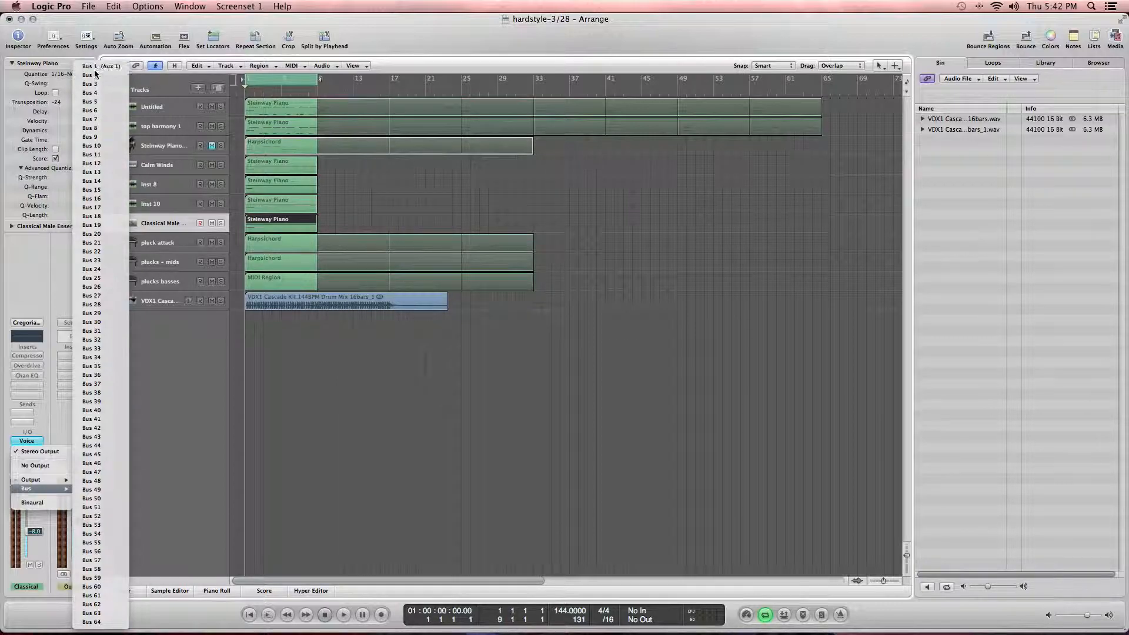
left_click(96, 69)
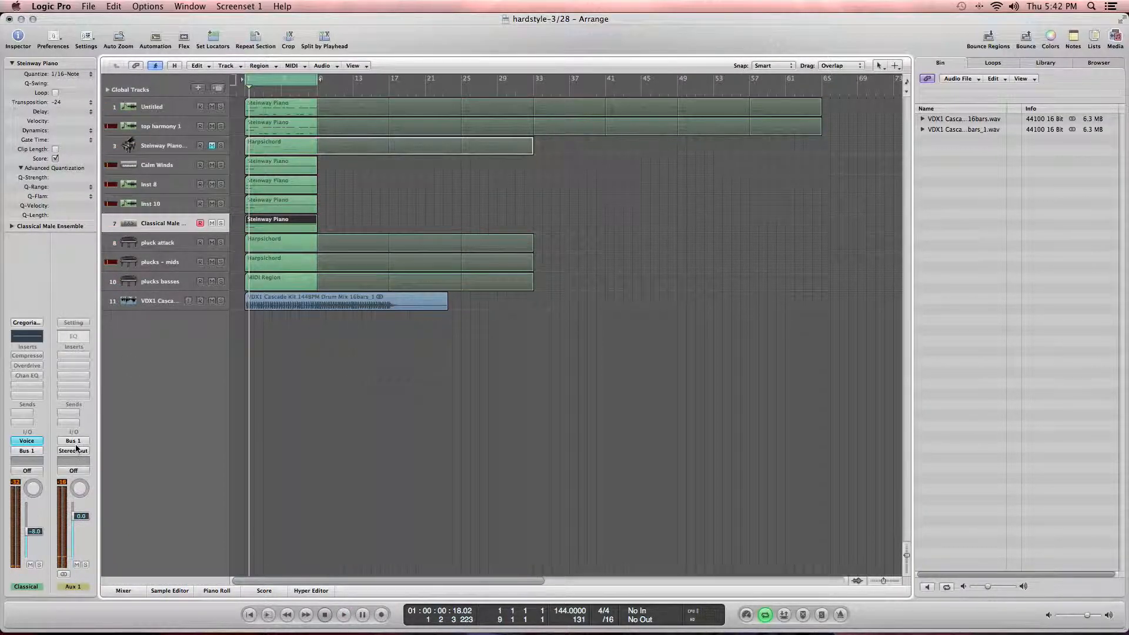
Step: Set the Aux 1 channel's automation mode to Read and name its track choir automation
left_click(72, 471)
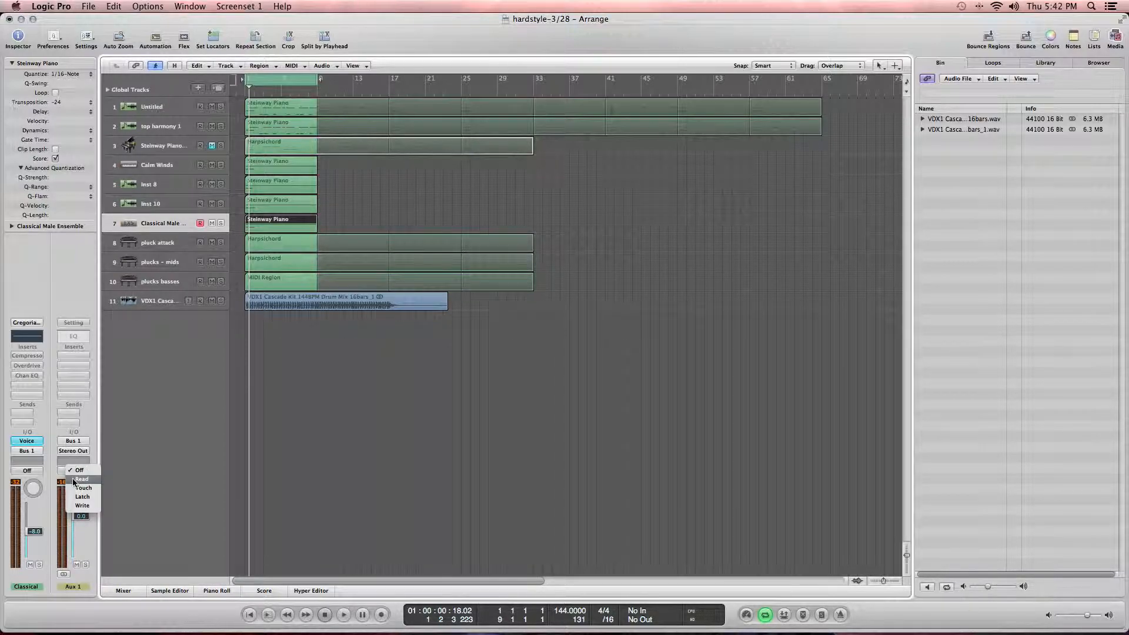
left_click(73, 479)
double_click(166, 222)
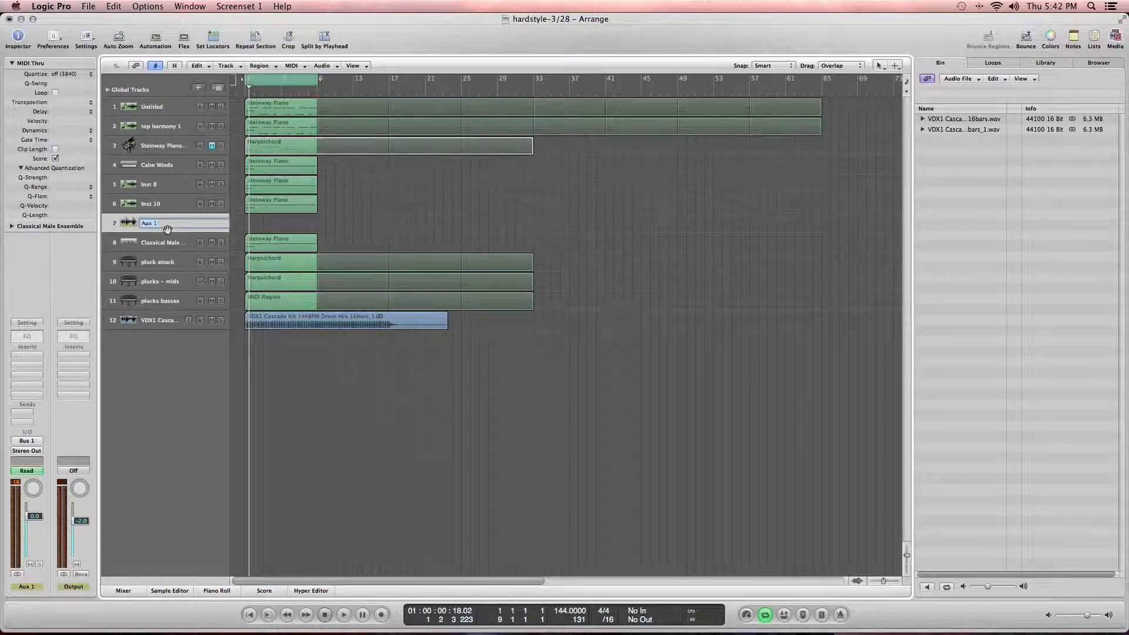
type("choir automation")
key("Return")
Step: Move the Classical Male Ensemble track above the aux track and rename the aux track pad automation
left_click_drag(147, 244, 146, 217)
double_click(152, 241)
double_click(152, 241)
type("pad aut")
key("Return")
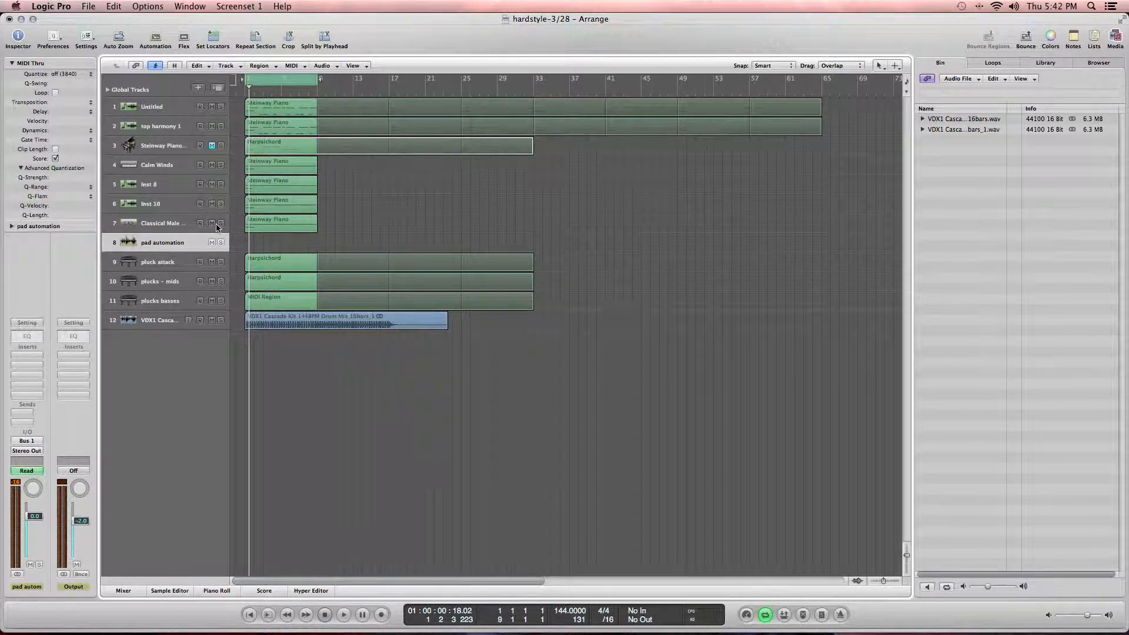
Step: Play the arrangement while briefly soloing the Inst 10 track
key("space")
left_click(221, 203)
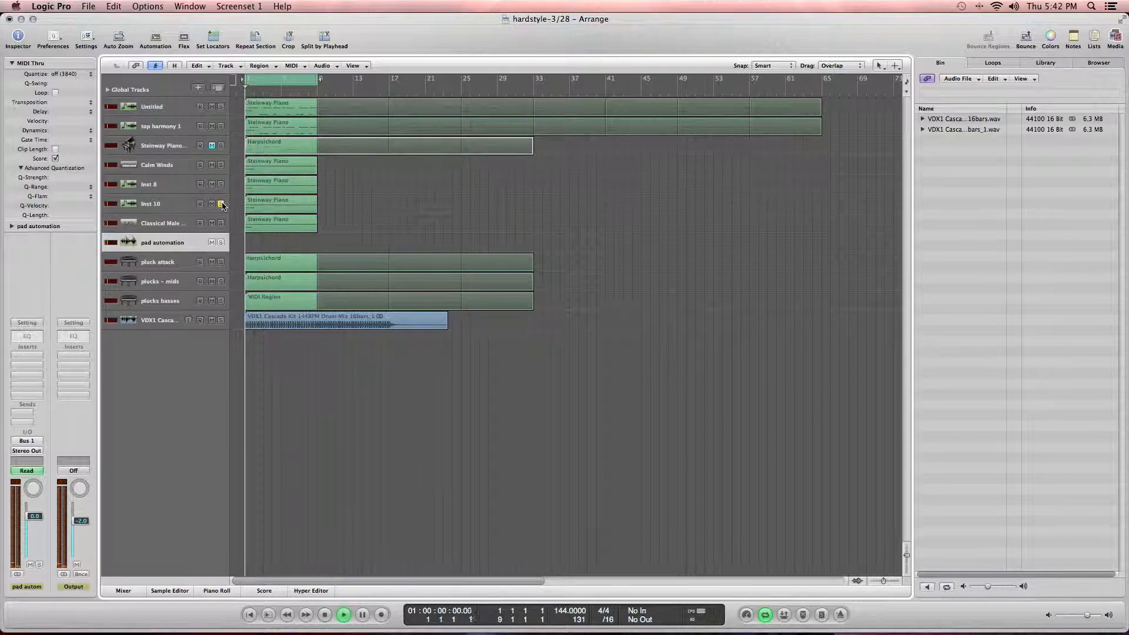
key("space")
left_click(221, 204)
Step: Rename the Classical Male Ensemble track to male choir
left_click(165, 223)
double_click(165, 223)
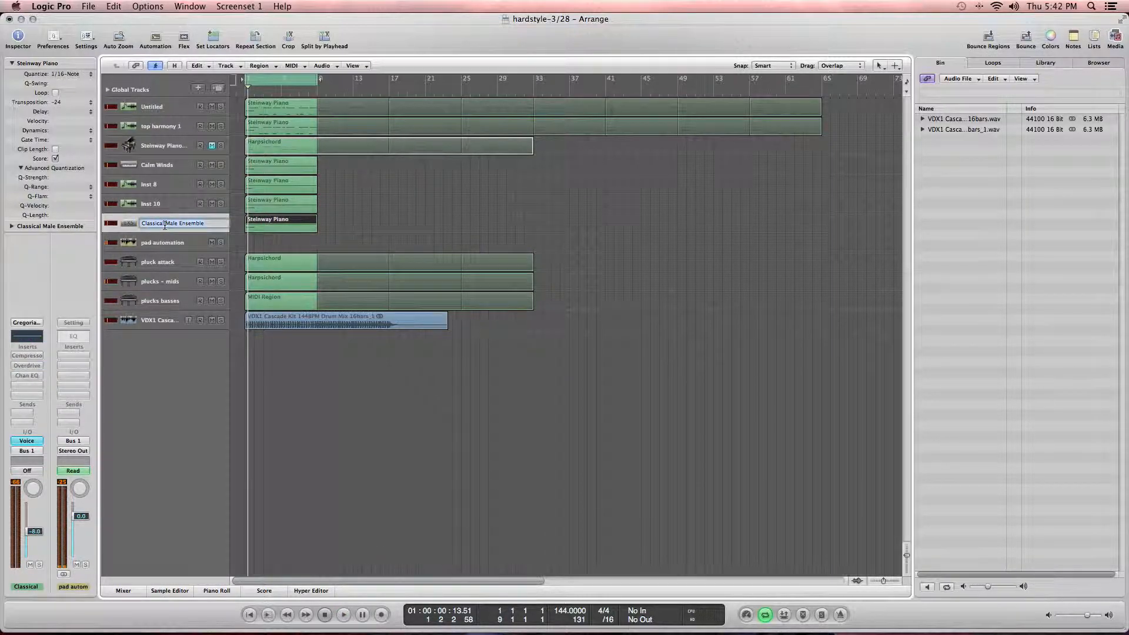
type("male choir")
key("Return")
Step: Rename the Inst 10 track to male choir double saws
double_click(167, 207)
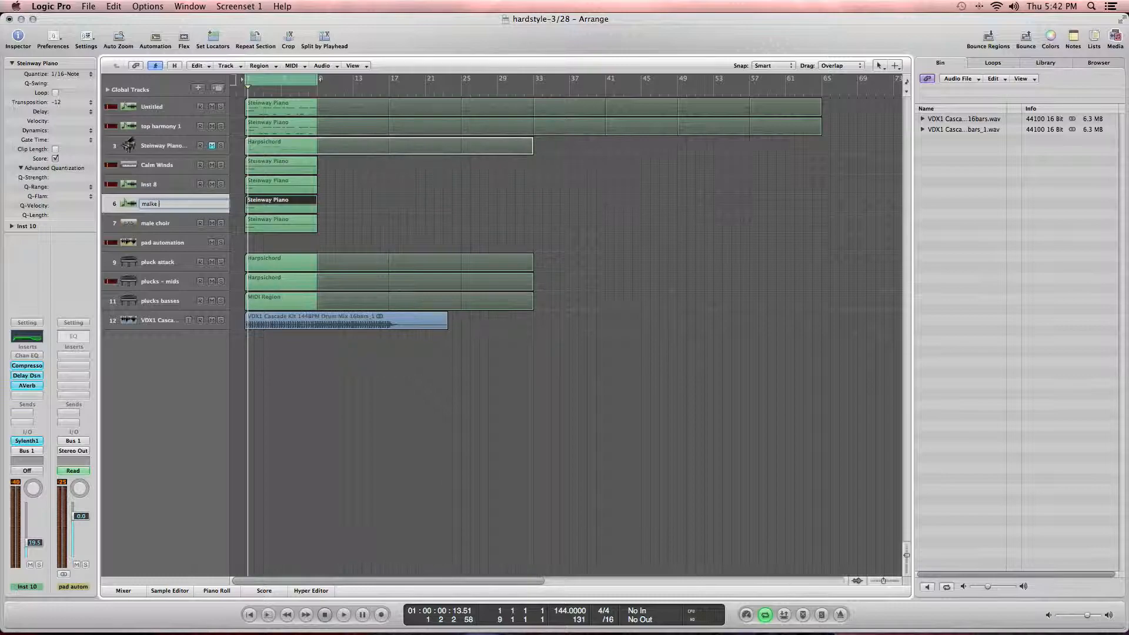
type("male choir double saws")
key("Return")
Step: Solo the Inst 8 track and rename it pad saws
left_click(171, 184)
left_click(221, 184)
double_click(143, 184)
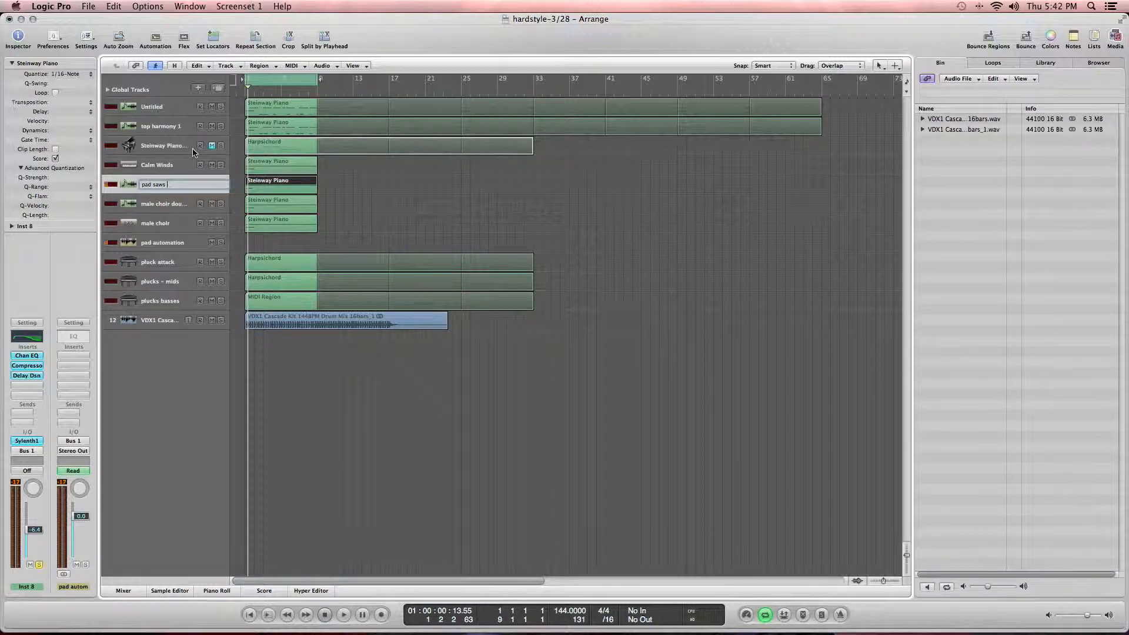
type("pad saws")
key("Return")
Step: Rename the Calm Winds track to pad
double_click(170, 164)
type("pad")
key("Return")
left_click(355, 238)
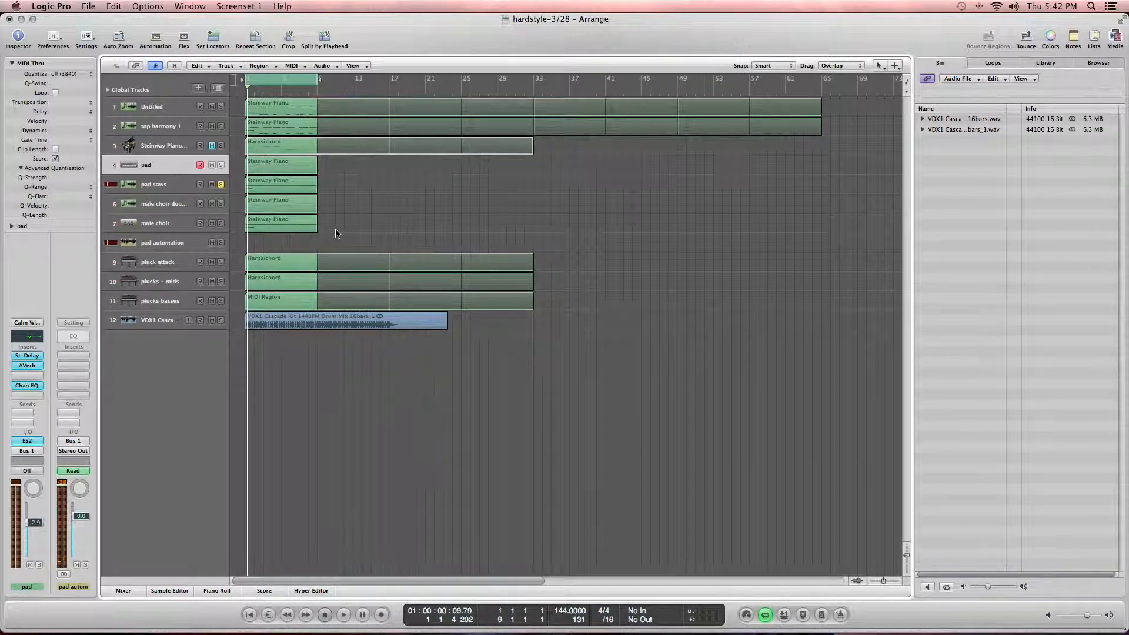
Step: Color the four Steinway Piano regions on tracks 4 to 7 blue
left_click_drag(339, 233, 269, 172)
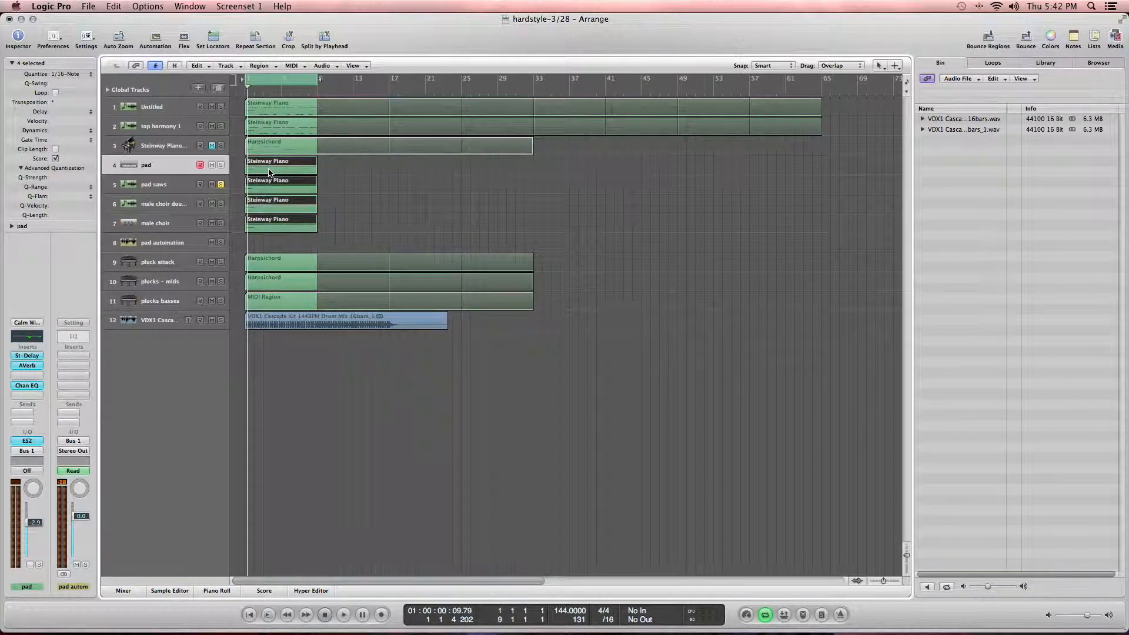
key("alt+c")
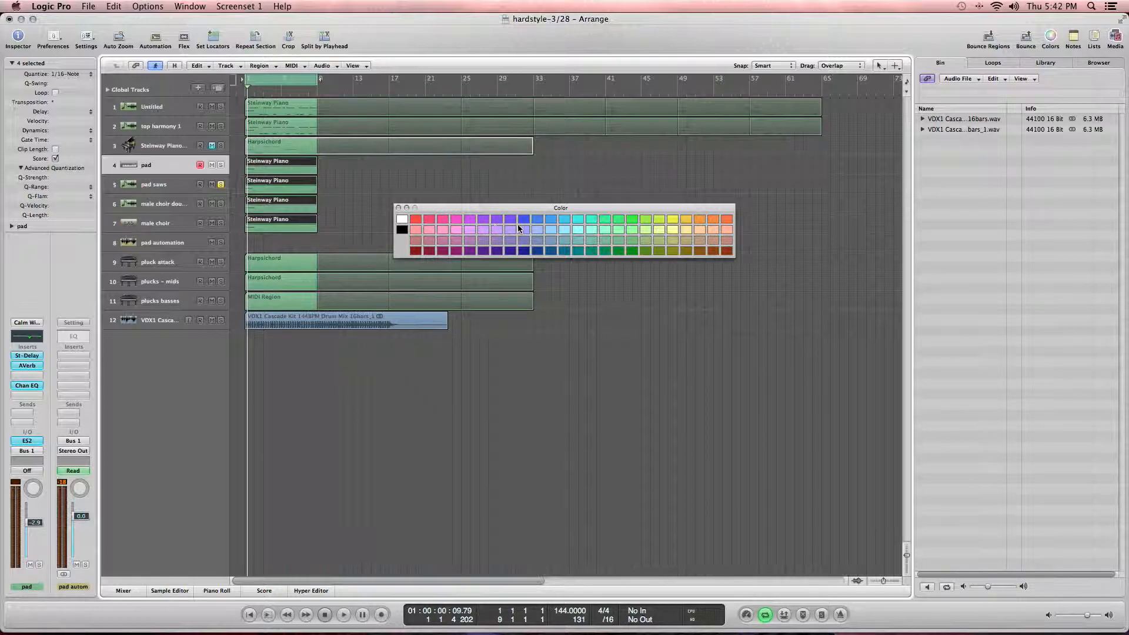
left_click(537, 220)
left_click(399, 208)
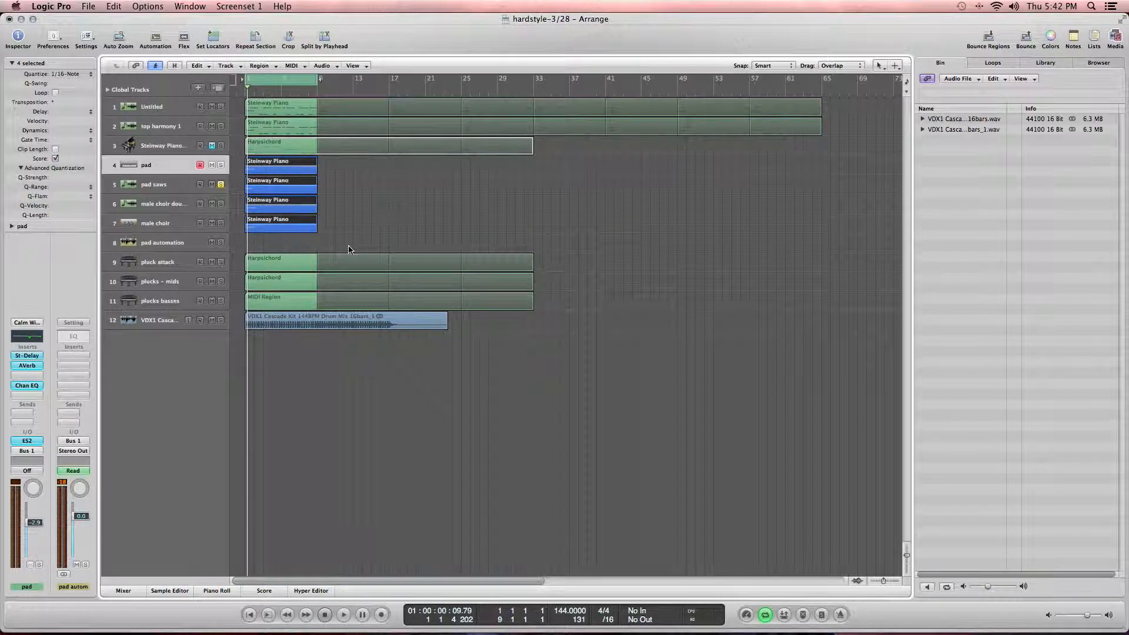
Step: Color the regions on the three pluck tracks red
left_click_drag(353, 233, 274, 300)
left_click(238, 250)
left_click_drag(266, 246, 252, 307)
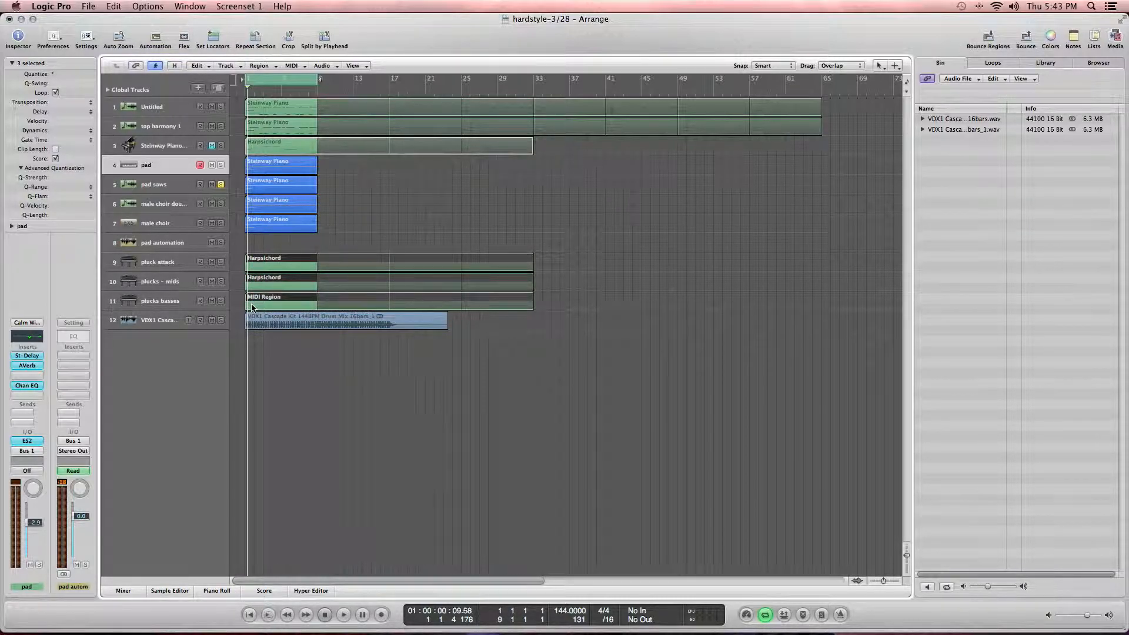
key("alt+c")
left_click(428, 219)
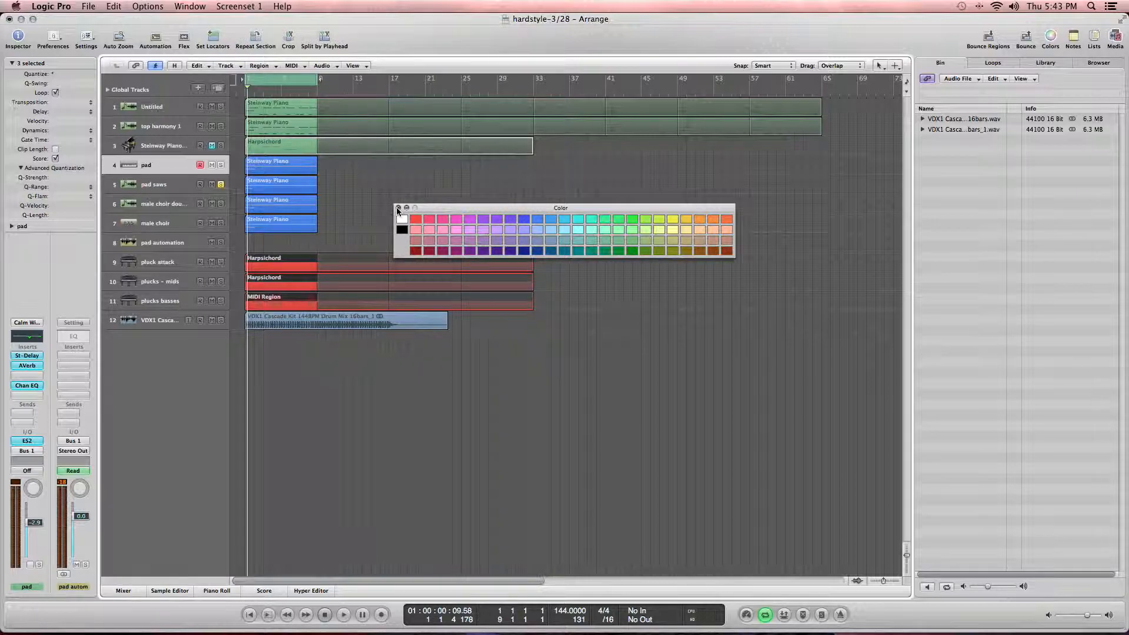
left_click(399, 208)
Step: Color the VDX1 Cascade drum loop region black
left_click(345, 323)
mouse_move(302, 315)
left_mouse_down()
mouse_move(314, 313)
mouse_move(297, 317)
left_mouse_up()
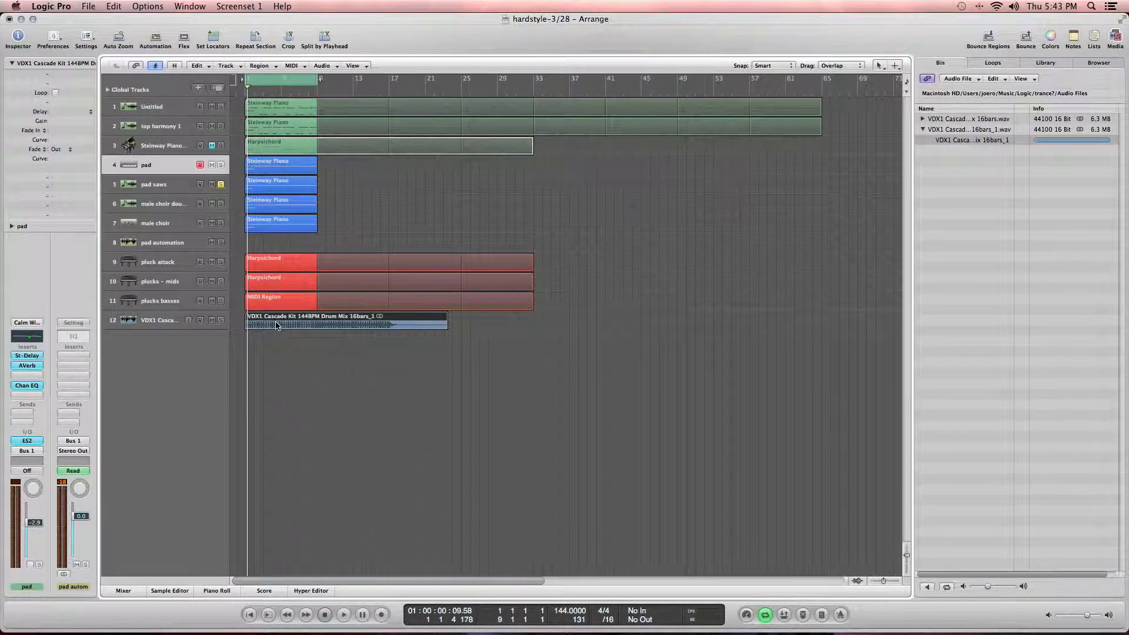
key("alt+x")
key("alt+x")
key("alt+c")
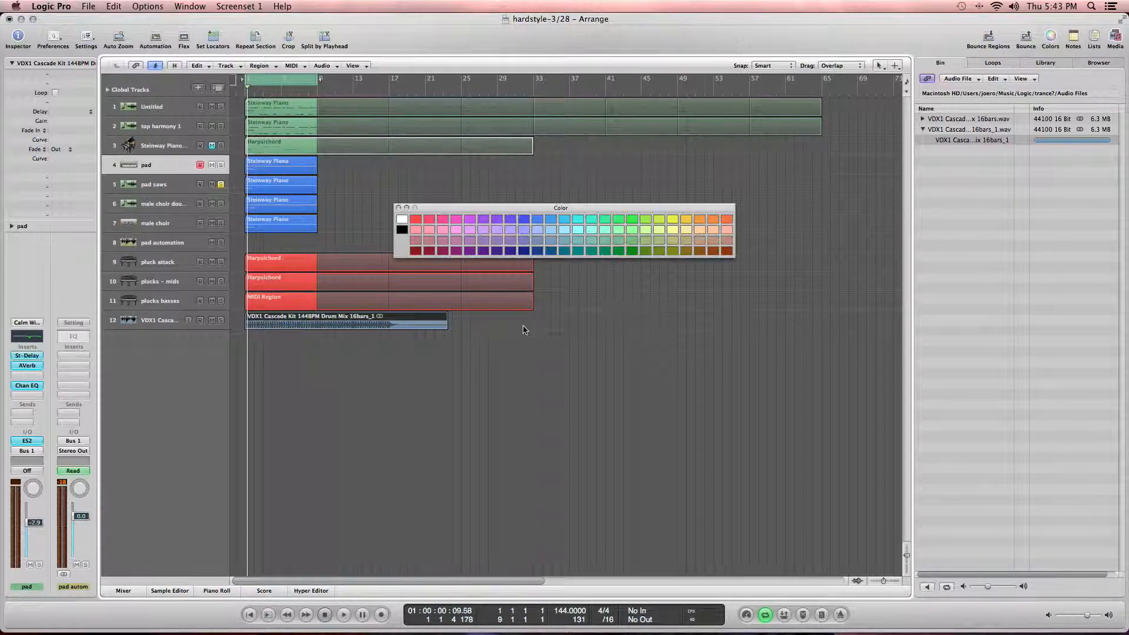
left_click(405, 230)
left_click(398, 209)
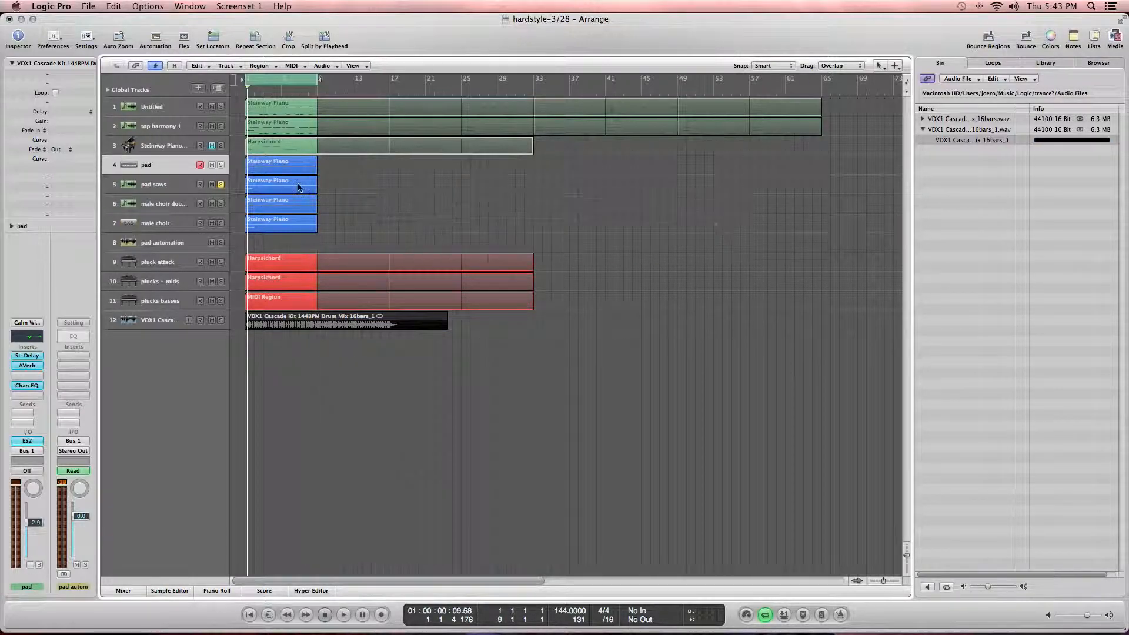
Step: Color the regions on the top three tracks purple
left_click_drag(650, 154, 264, 104)
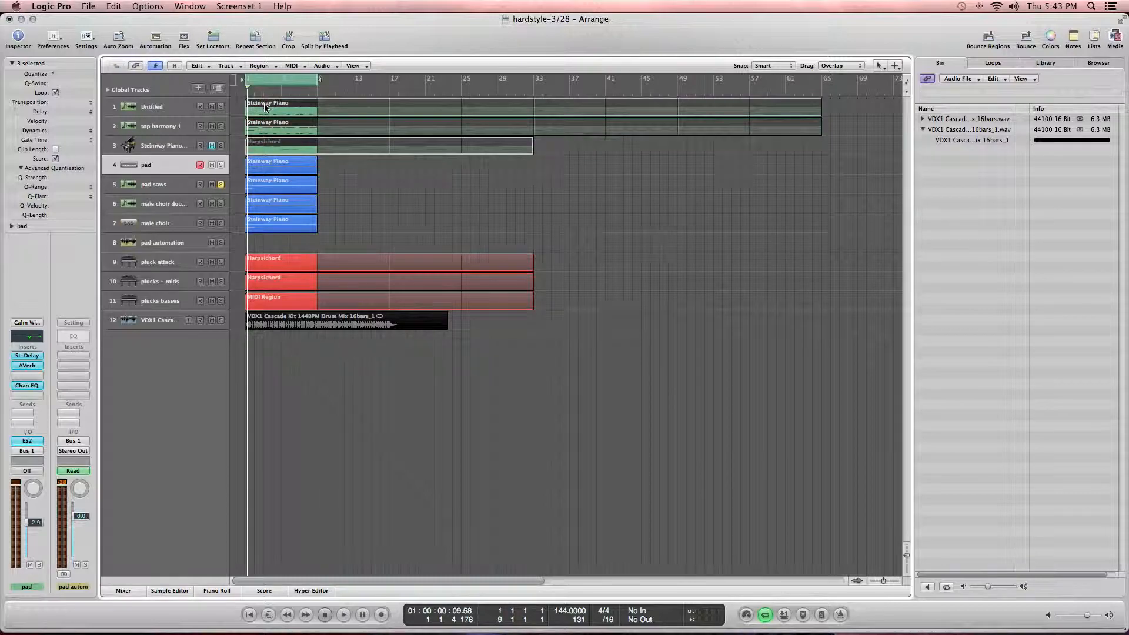
key("alt+x")
key("alt+x")
key("alt+c")
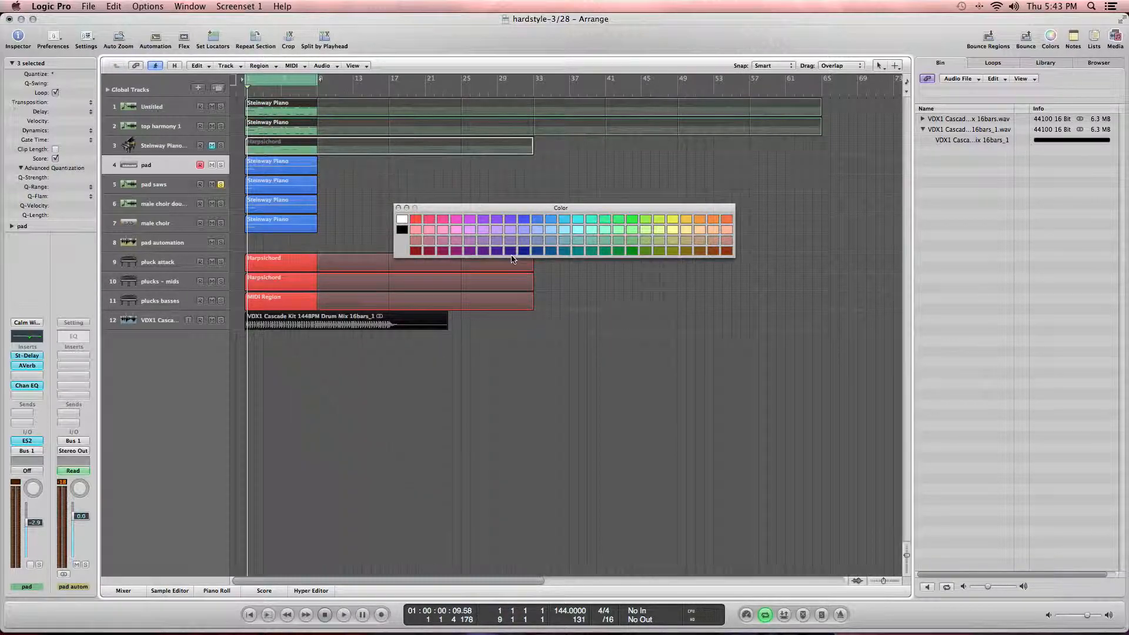
left_click(484, 219)
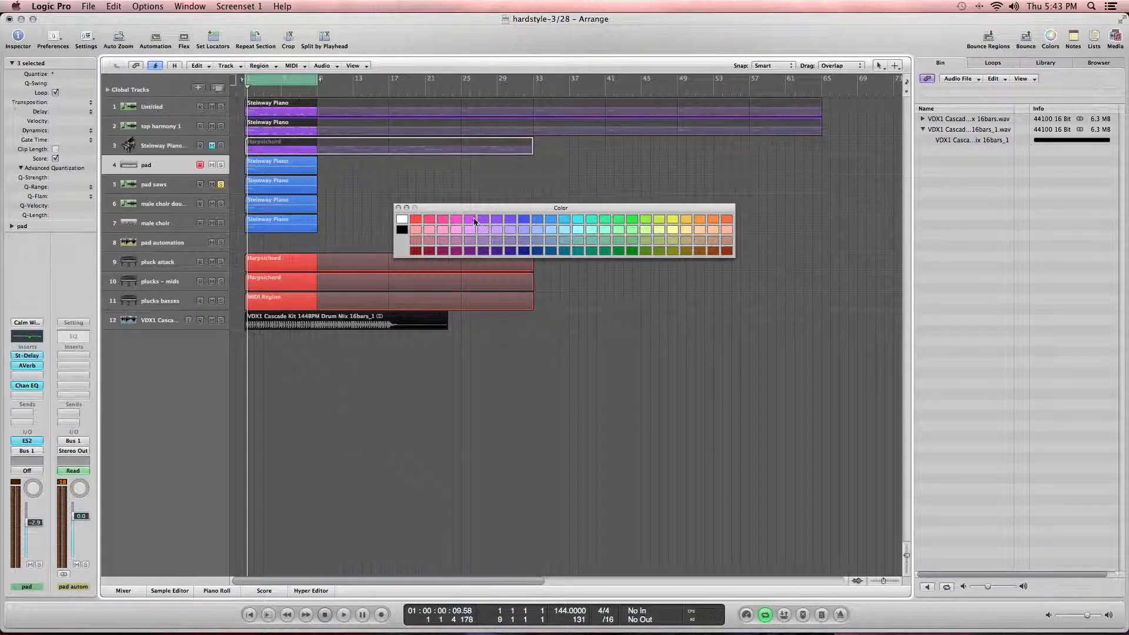
left_click(398, 208)
Step: Insert an AutoFilter plug-in on the pad automation aux track
left_click(405, 220)
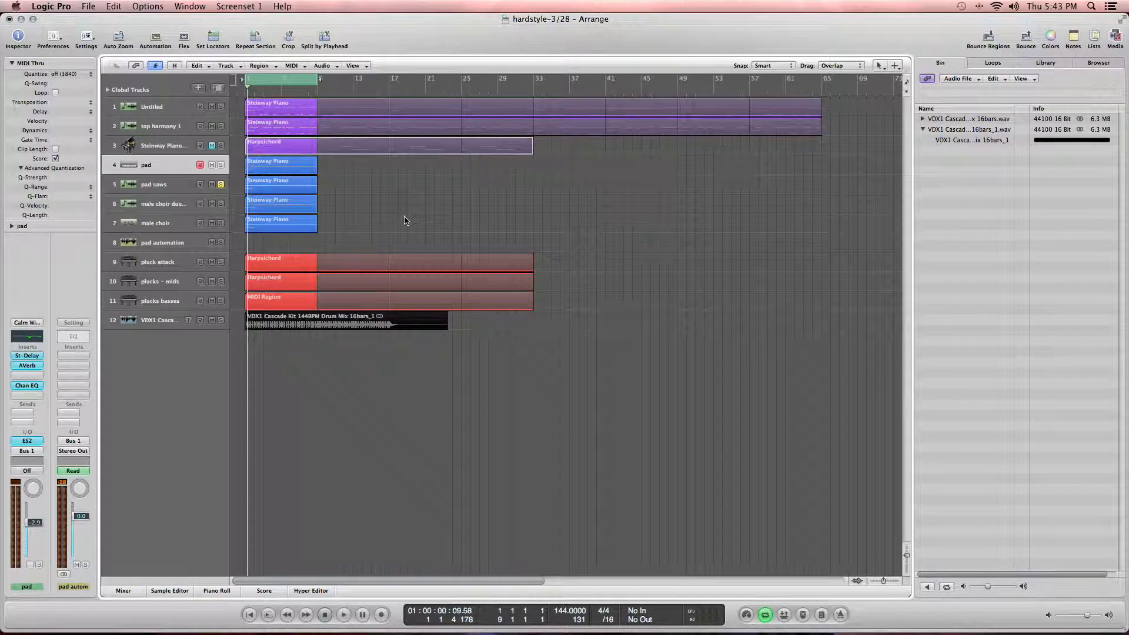
left_click(273, 248)
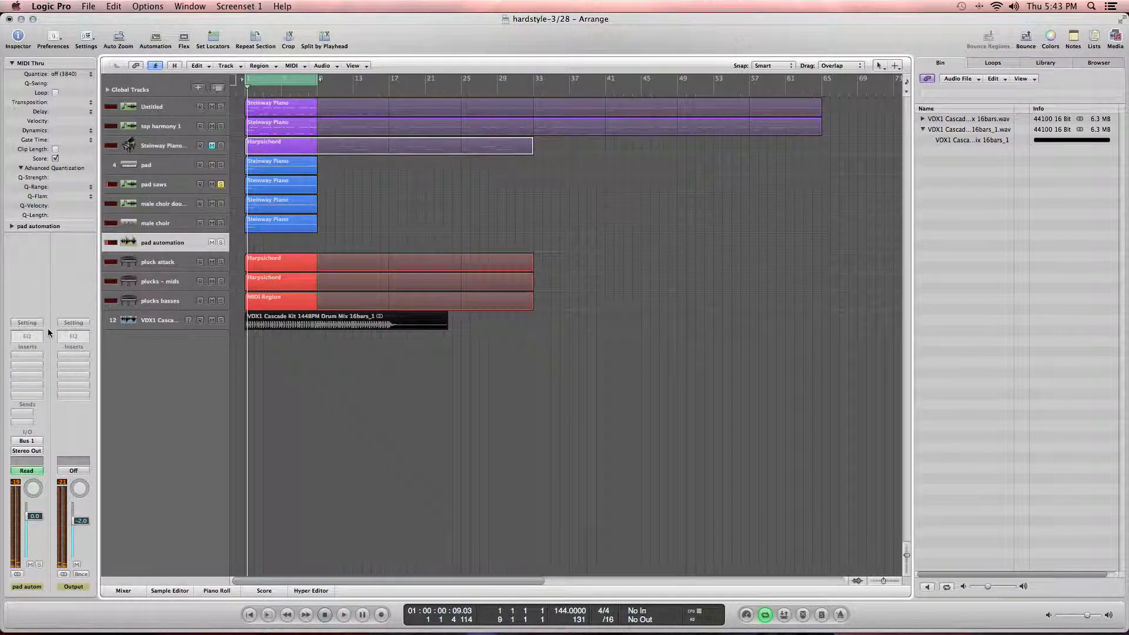
left_click(37, 354)
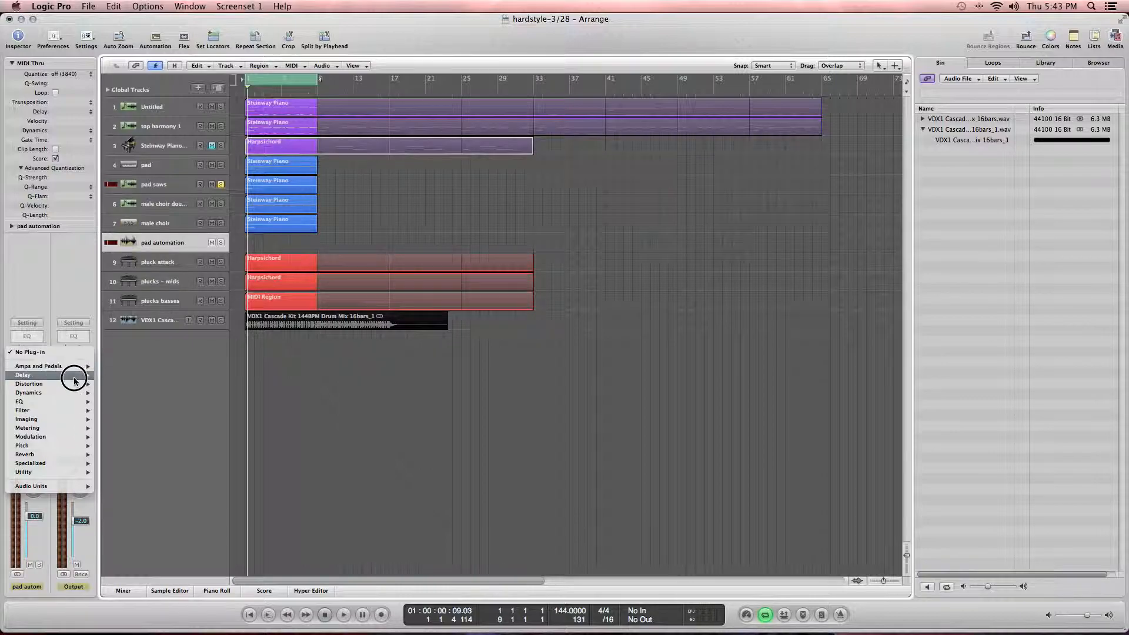
mouse_move(75, 377)
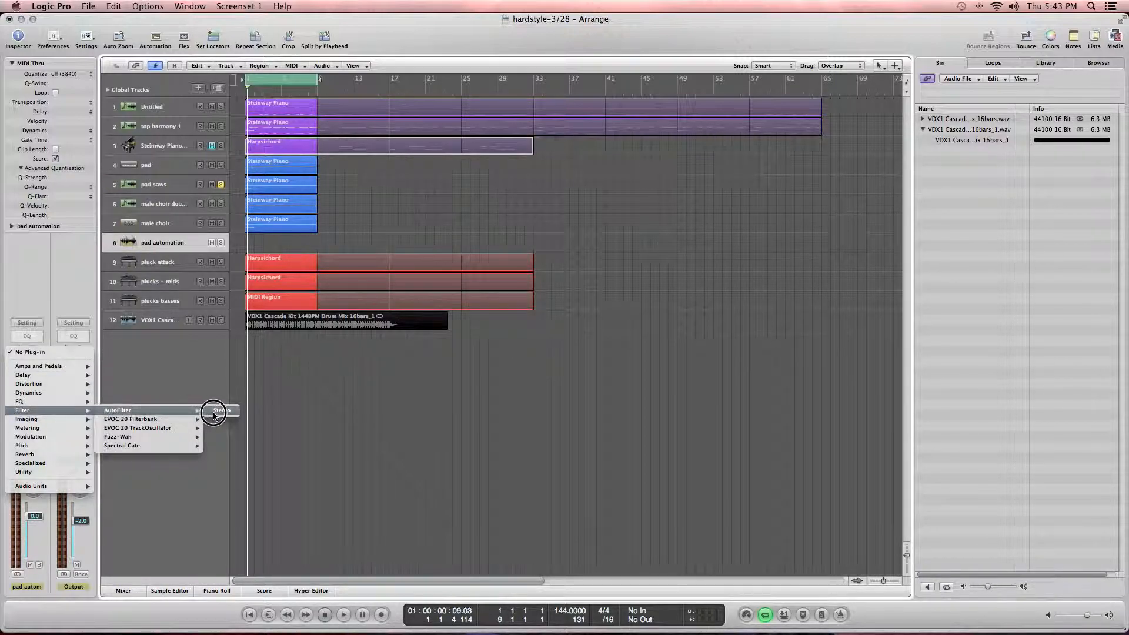
left_click(215, 410)
Step: Audition AutoFilter presets during playback, settling on Dirty Filter, and unsolo the pad saws track
key("space")
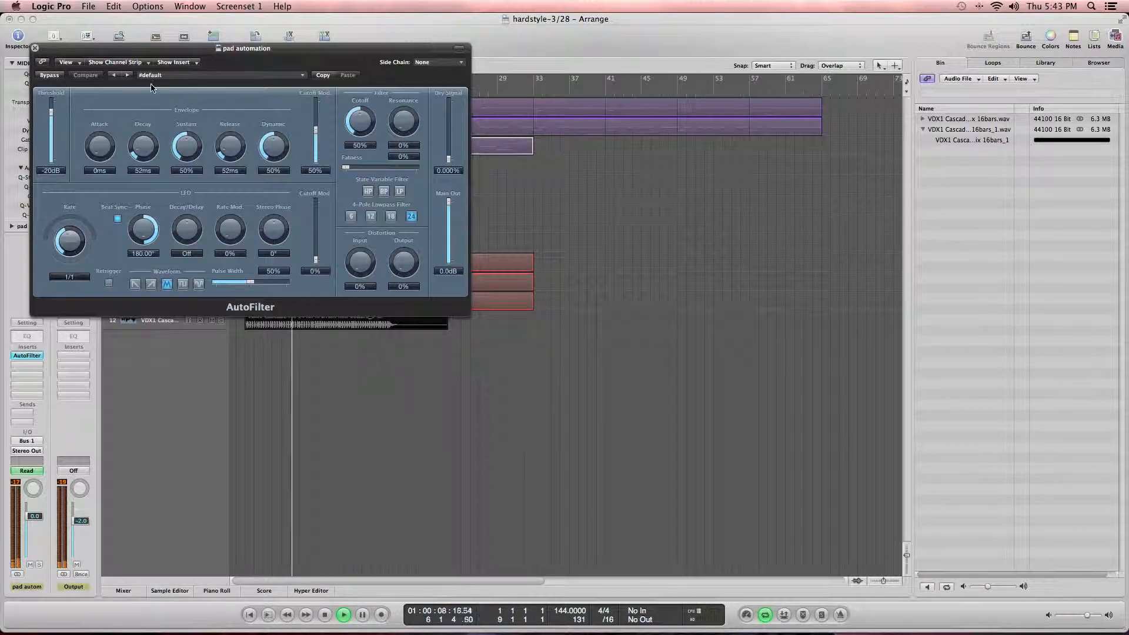
left_click(129, 80)
left_click(129, 80)
left_click(118, 79)
key("space")
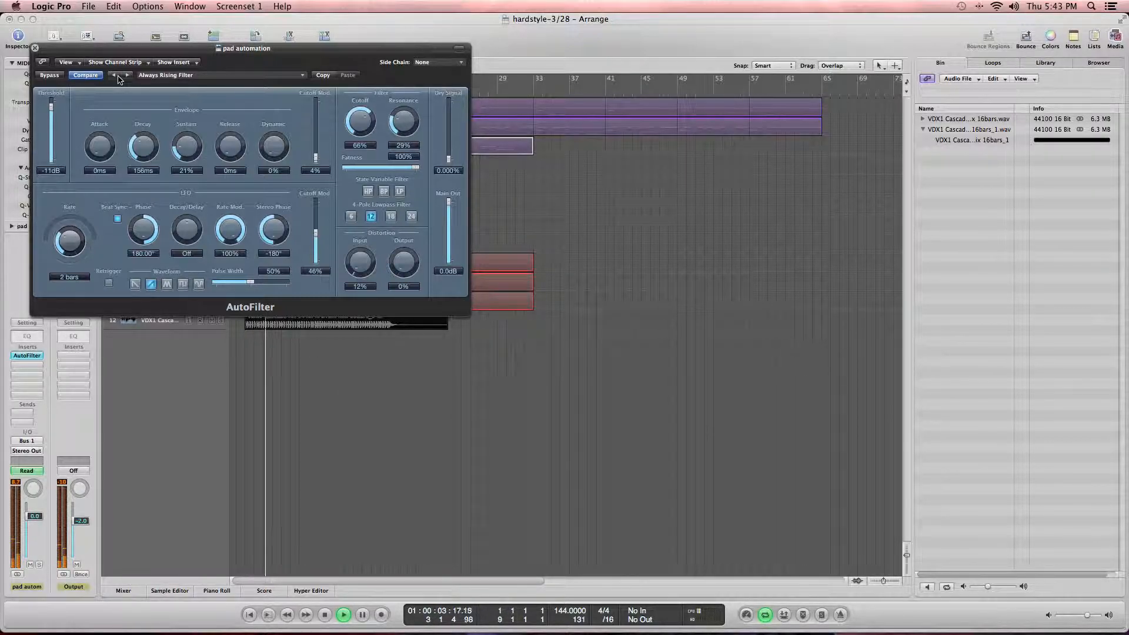
key("space")
left_click_drag(272, 112, 558, 126)
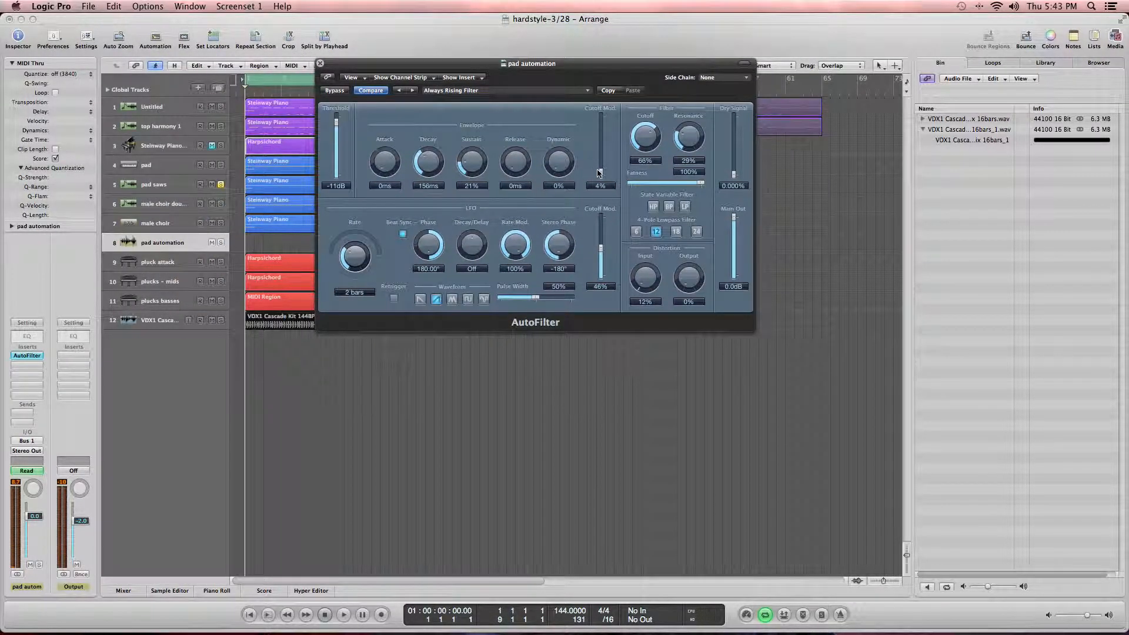
key("space")
key("space")
left_click(413, 91)
key("space")
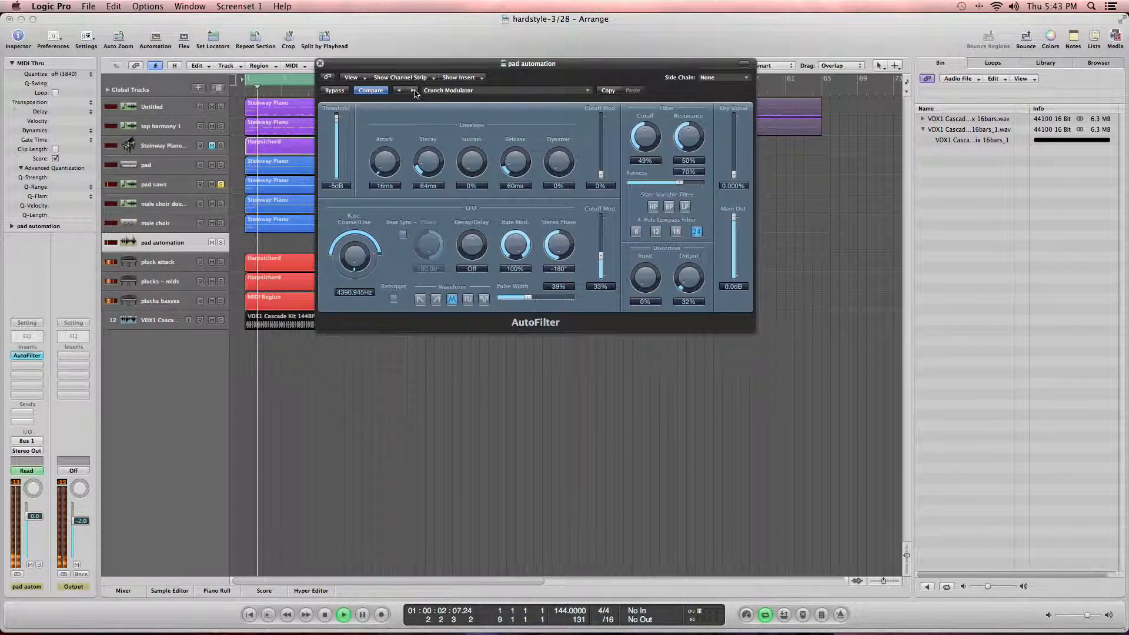
left_click(413, 91)
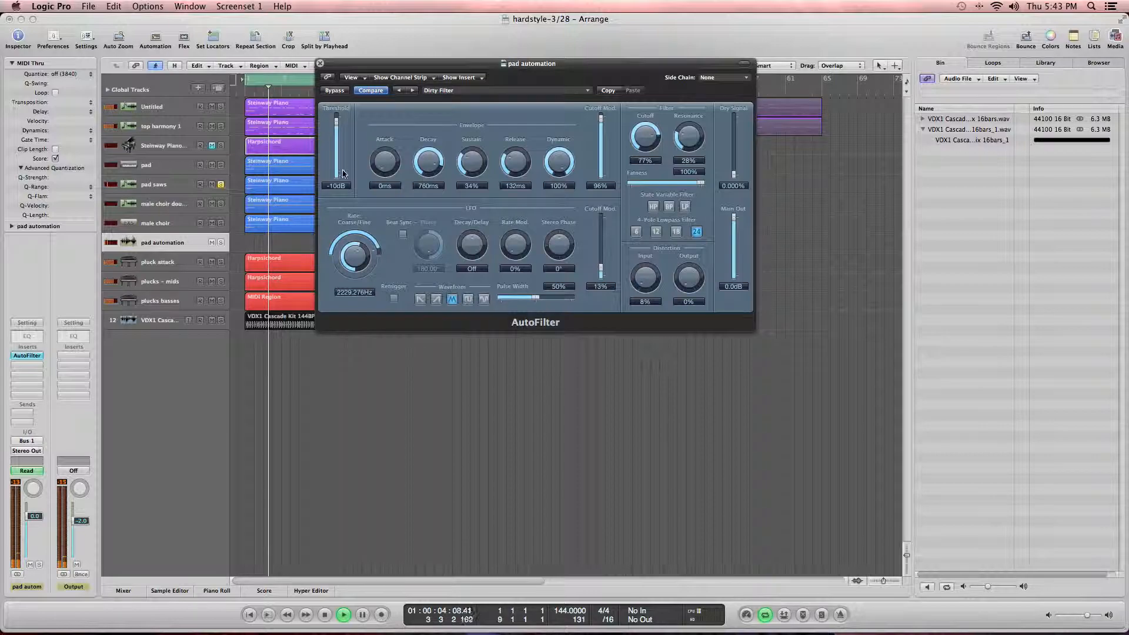
left_click(221, 185)
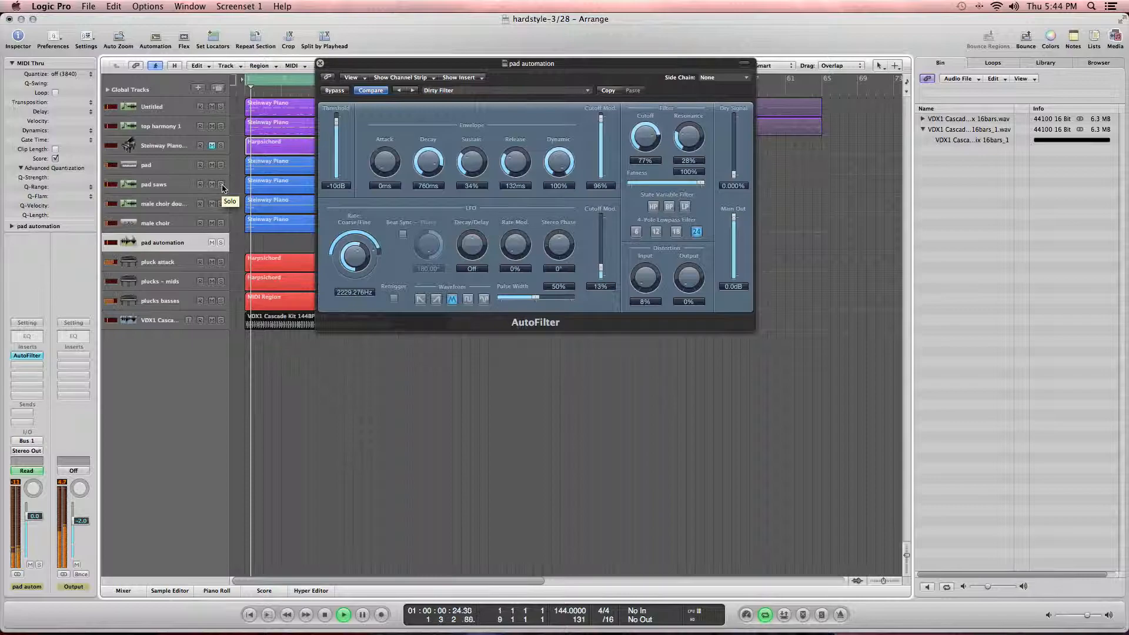
Step: Stop playback, close the AutoFilter window and show the track automation lanes
key("space")
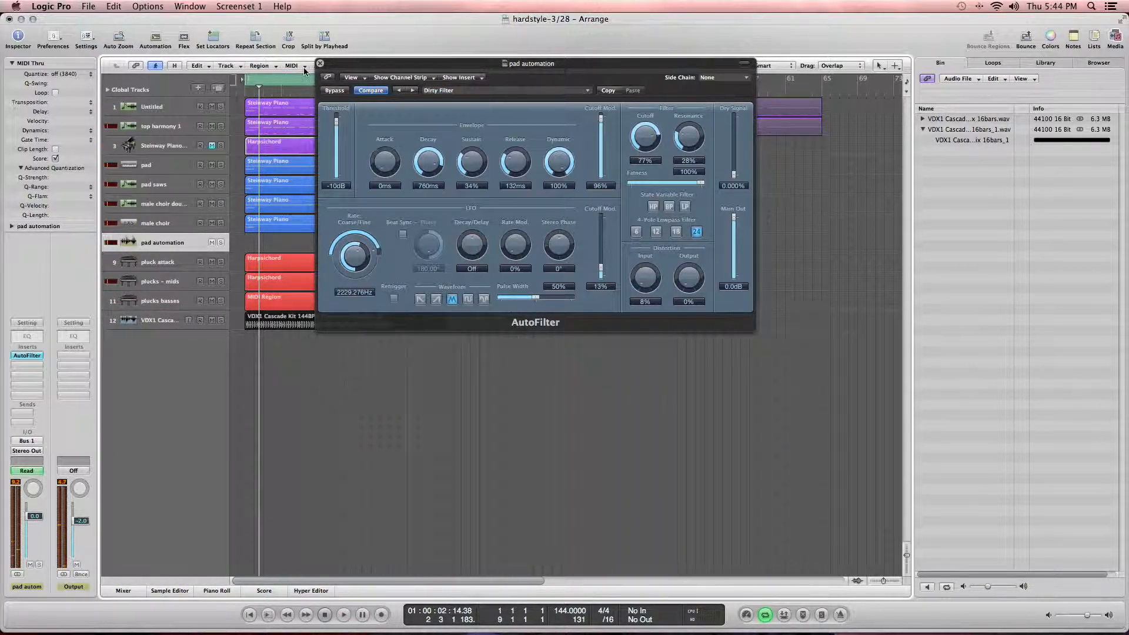
left_click(321, 63)
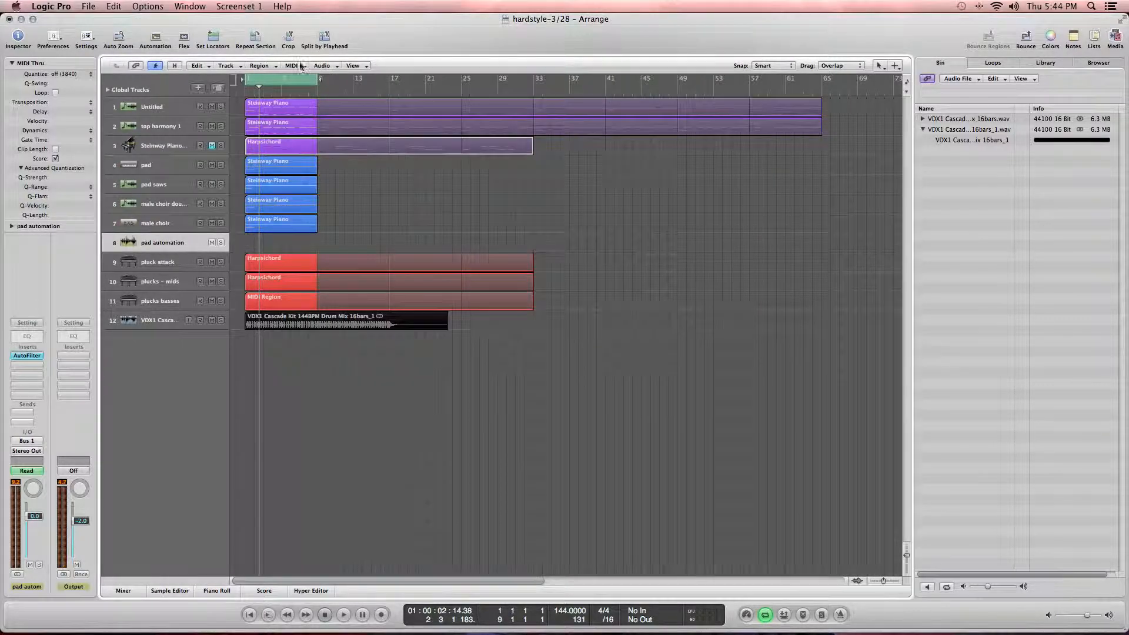
left_click(156, 39)
left_click(190, 365)
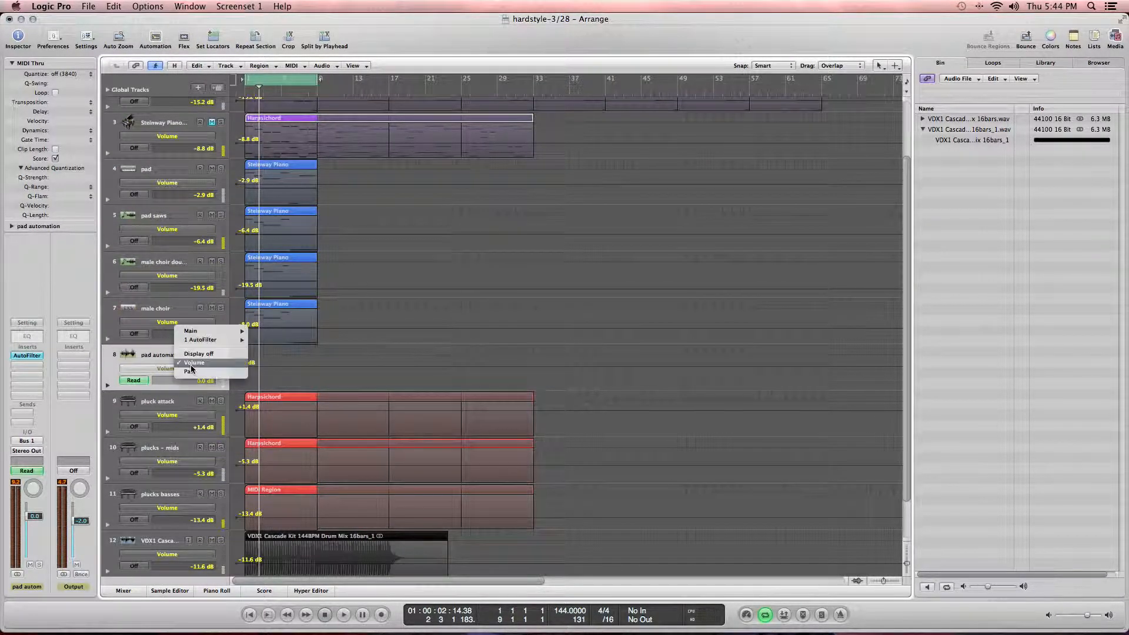
mouse_move(212, 340)
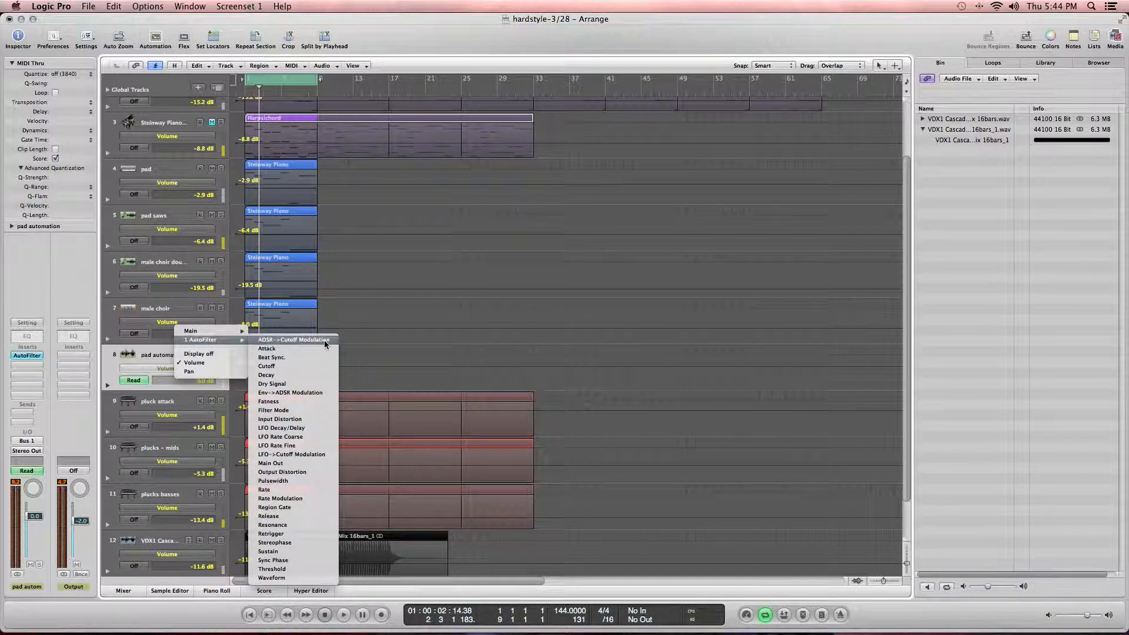
left_click(125, 360)
left_click(70, 336)
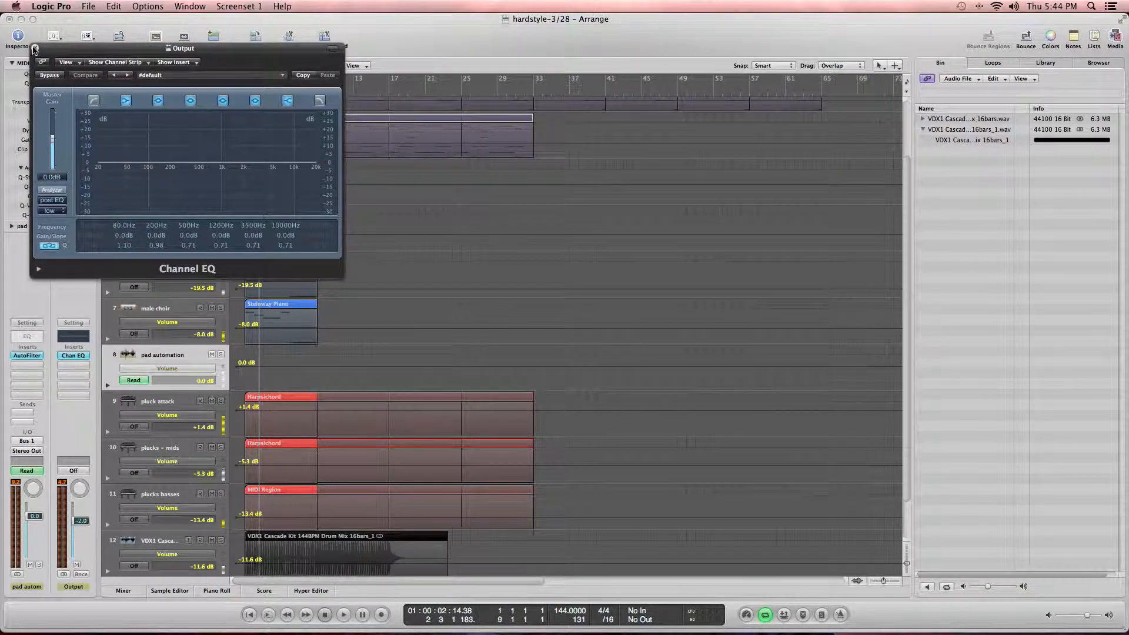
left_click(34, 45)
left_click(67, 357)
left_click(72, 356)
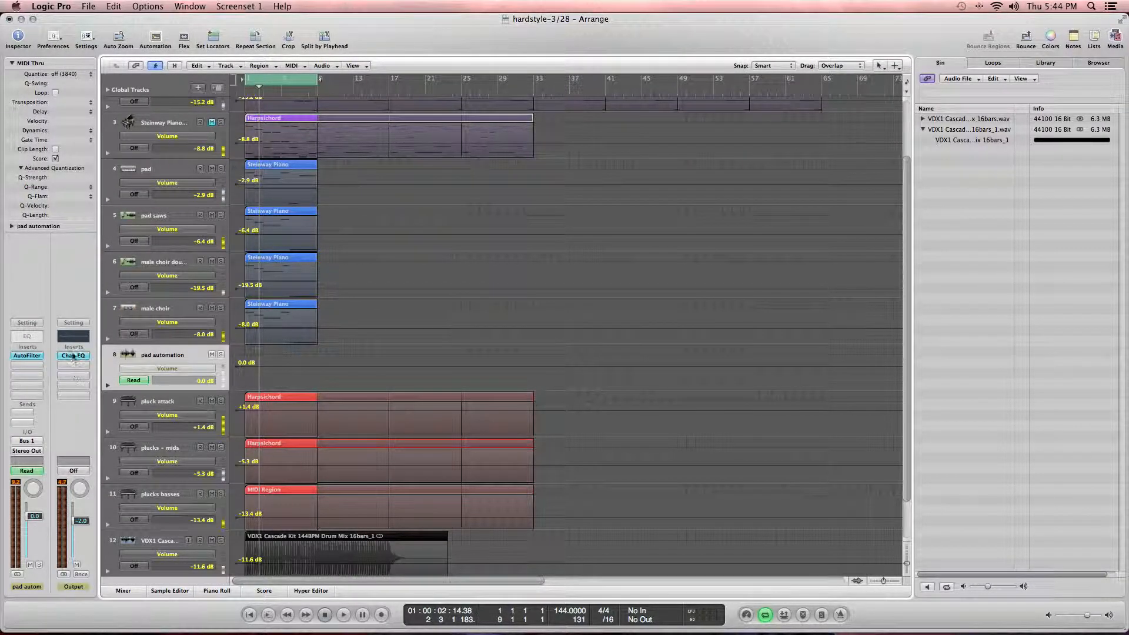
left_click(71, 353)
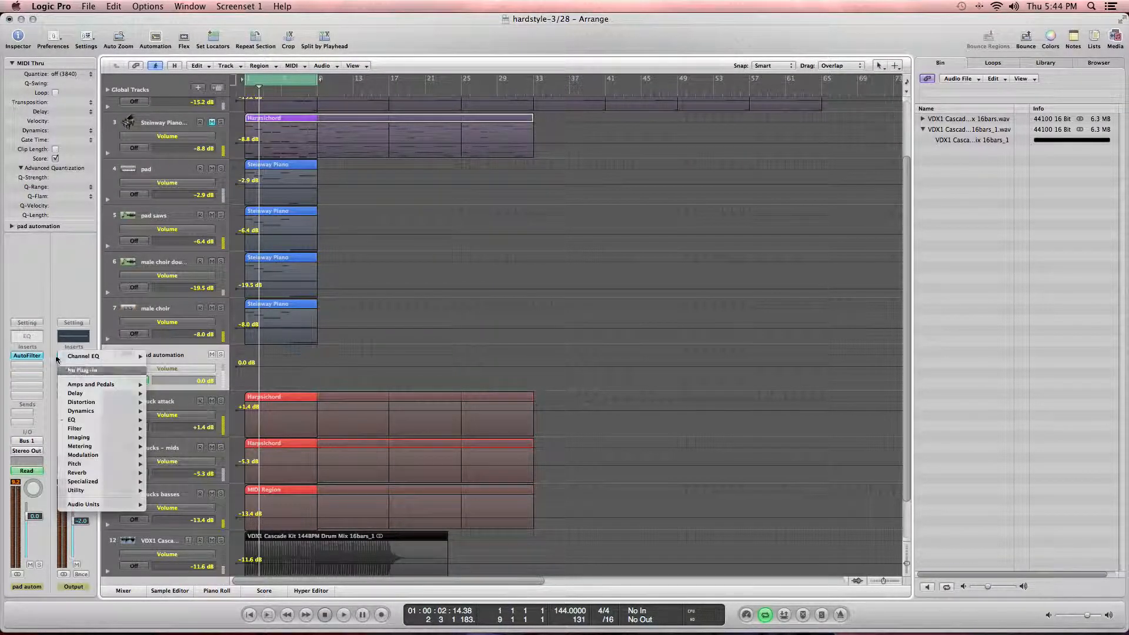
left_click(74, 357)
Step: Insert a Channel EQ on the pad automation track and automate its High Cut On/Off to on
double_click(37, 338)
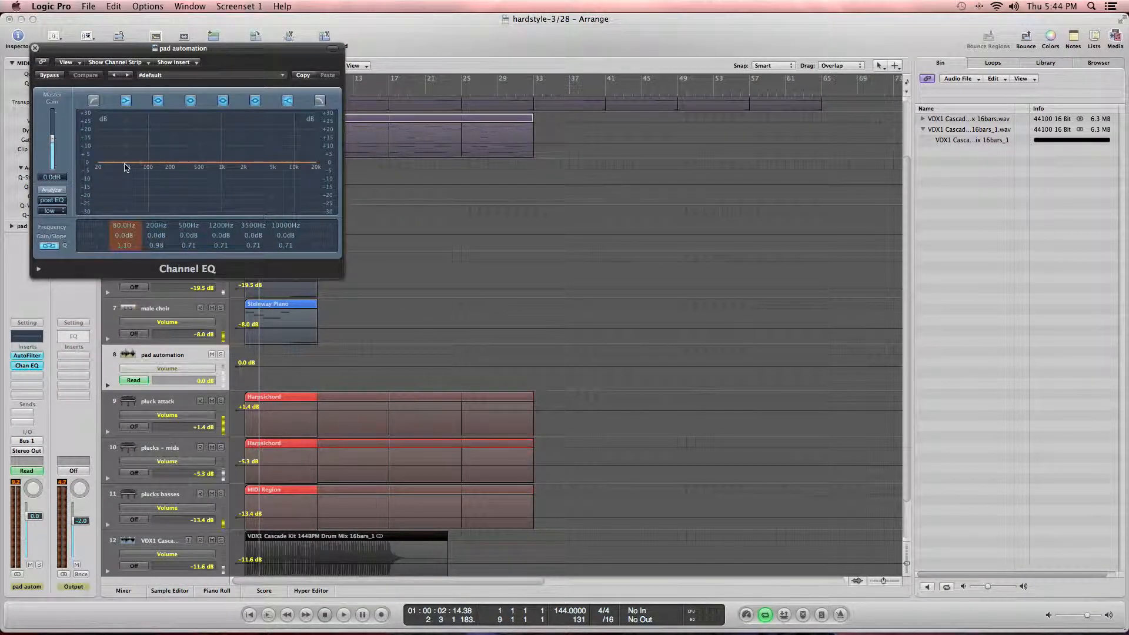
left_click(35, 47)
left_click(167, 368)
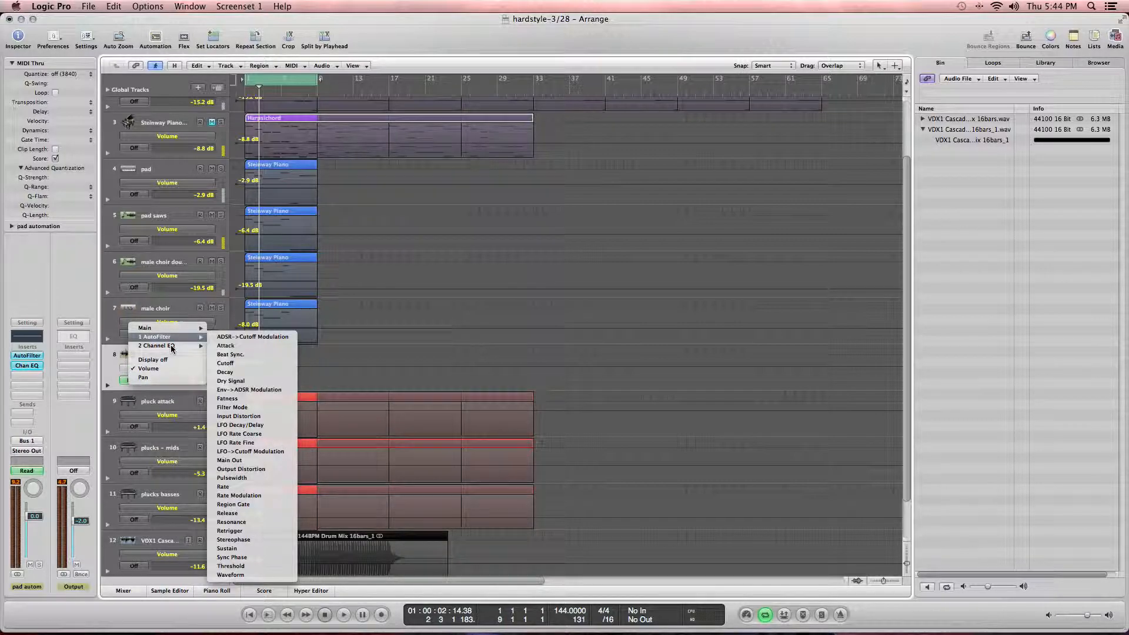
mouse_move(172, 348)
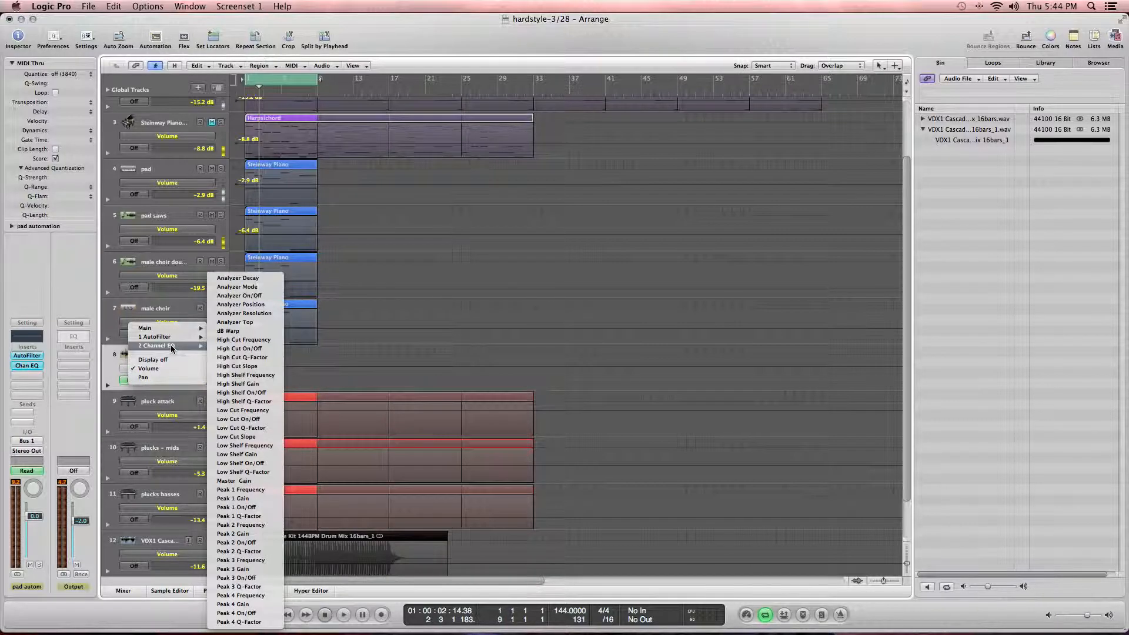
left_click(274, 348)
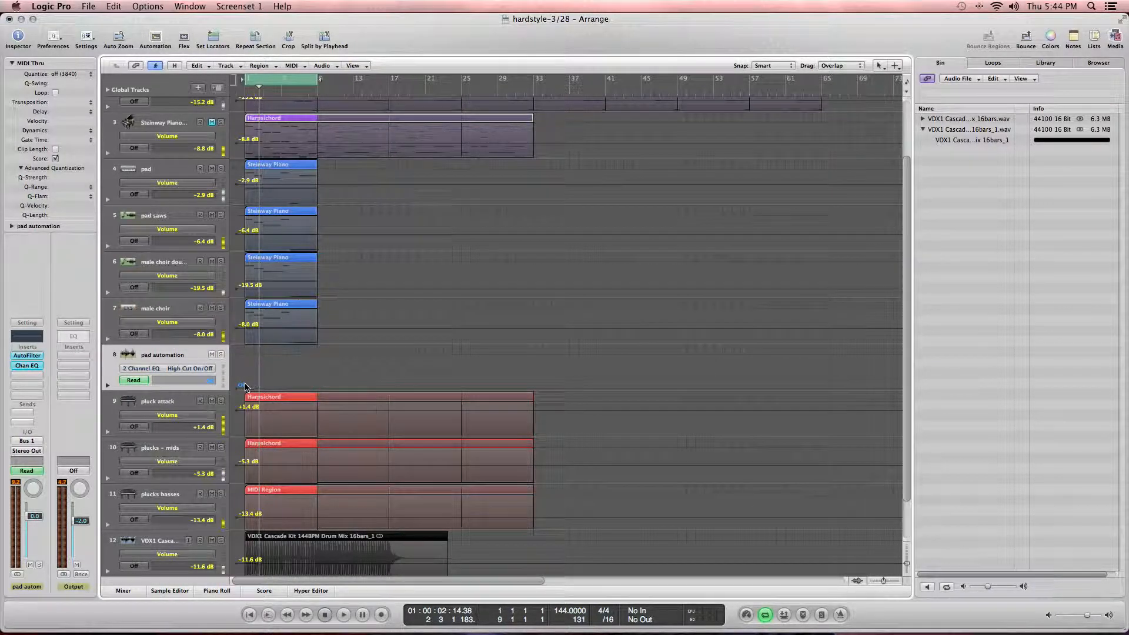
left_click_drag(238, 392, 238, 356)
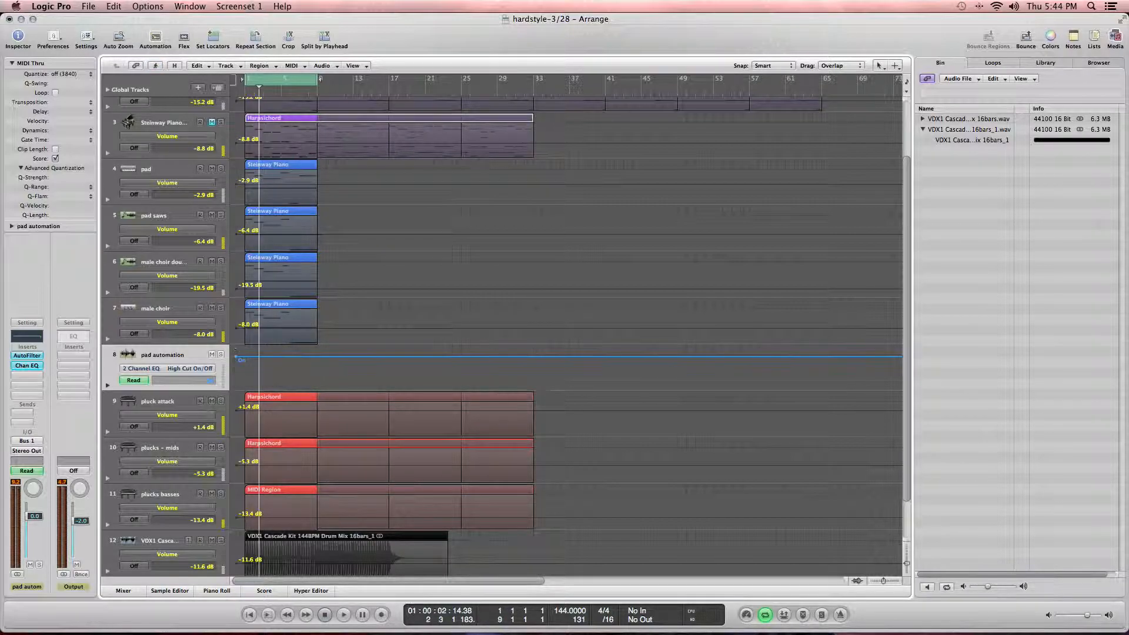
Step: Automate the Channel EQ High Cut Frequency as a rising ramp to 11200 over the first eight bars, and play it back
left_click(141, 366)
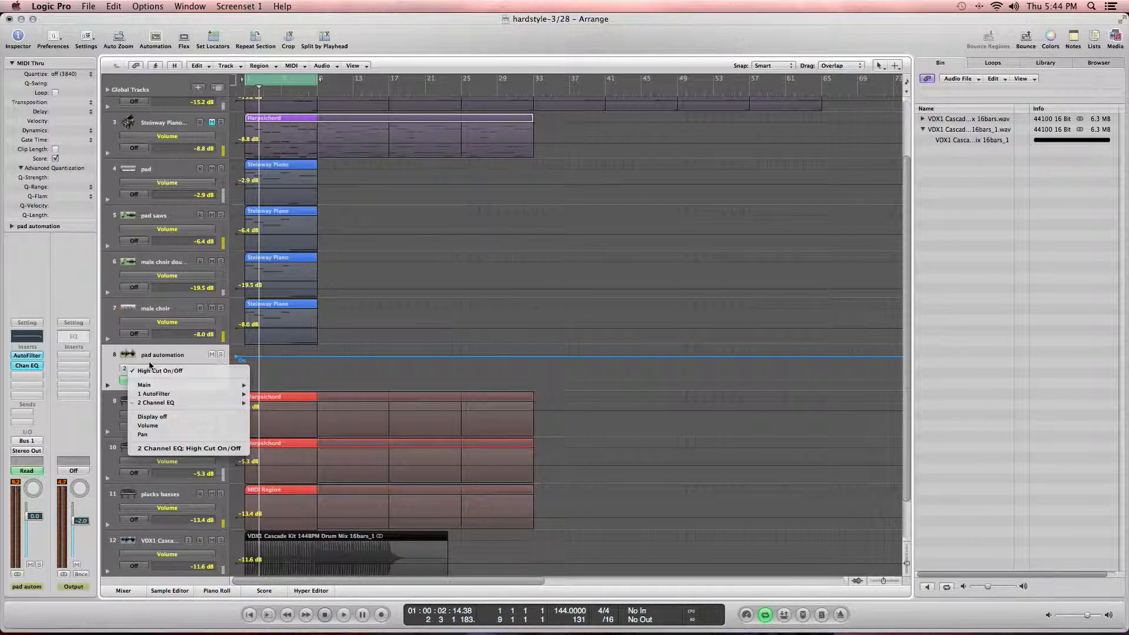
mouse_move(161, 402)
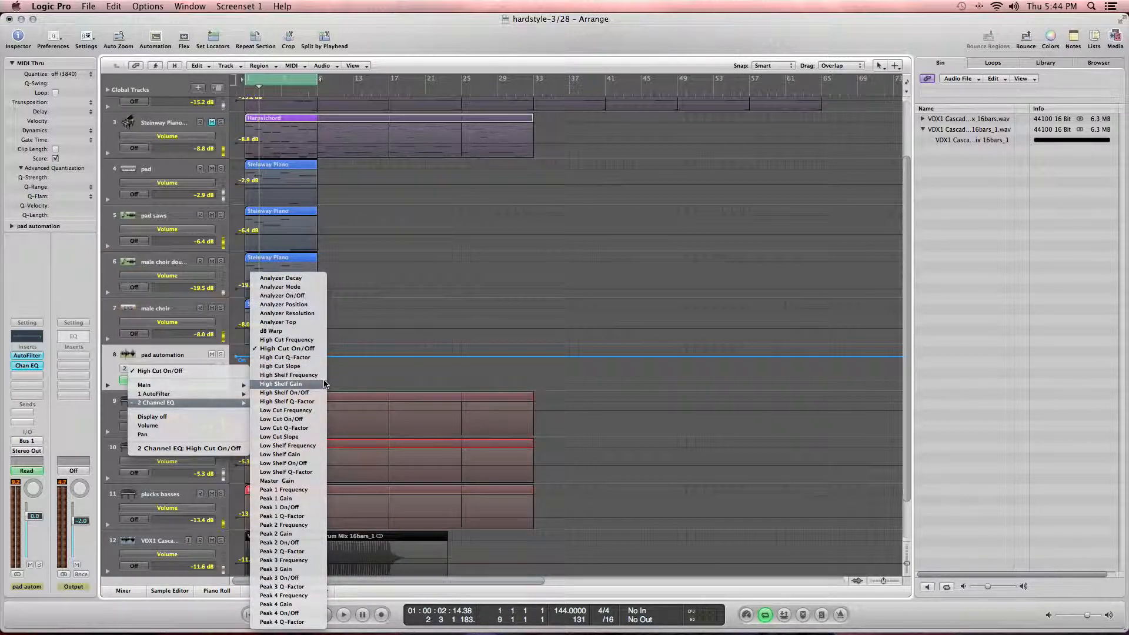
left_click(287, 340)
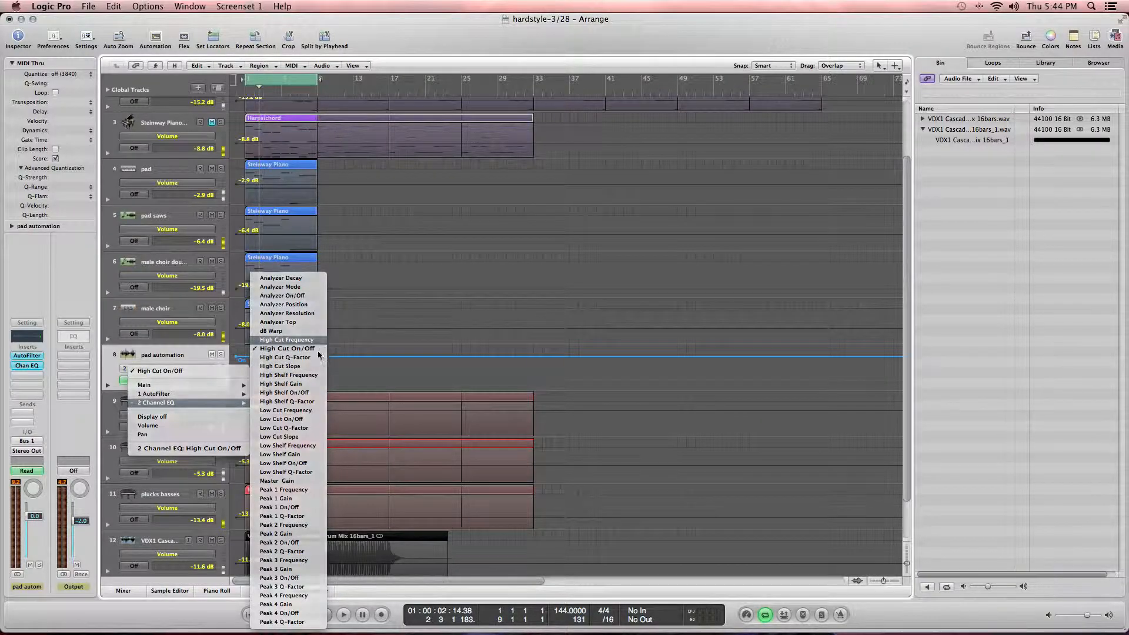
left_click_drag(262, 360, 317, 359)
key("space")
key("space")
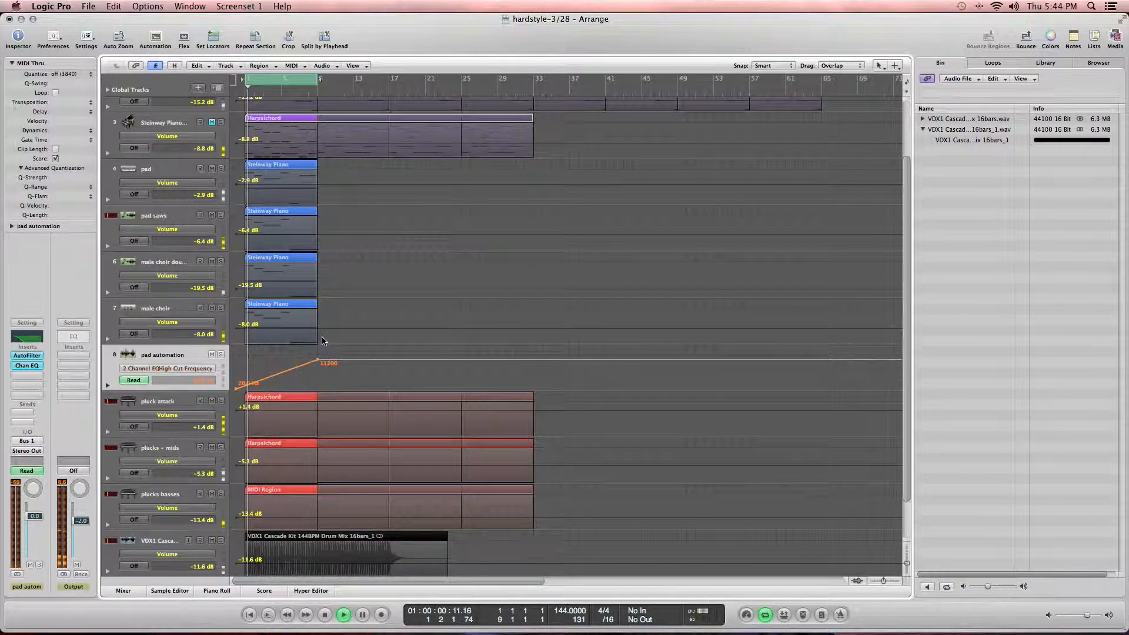
Step: Solo the pad automation track and audition the filter sweep in cycle mode
left_click(222, 354)
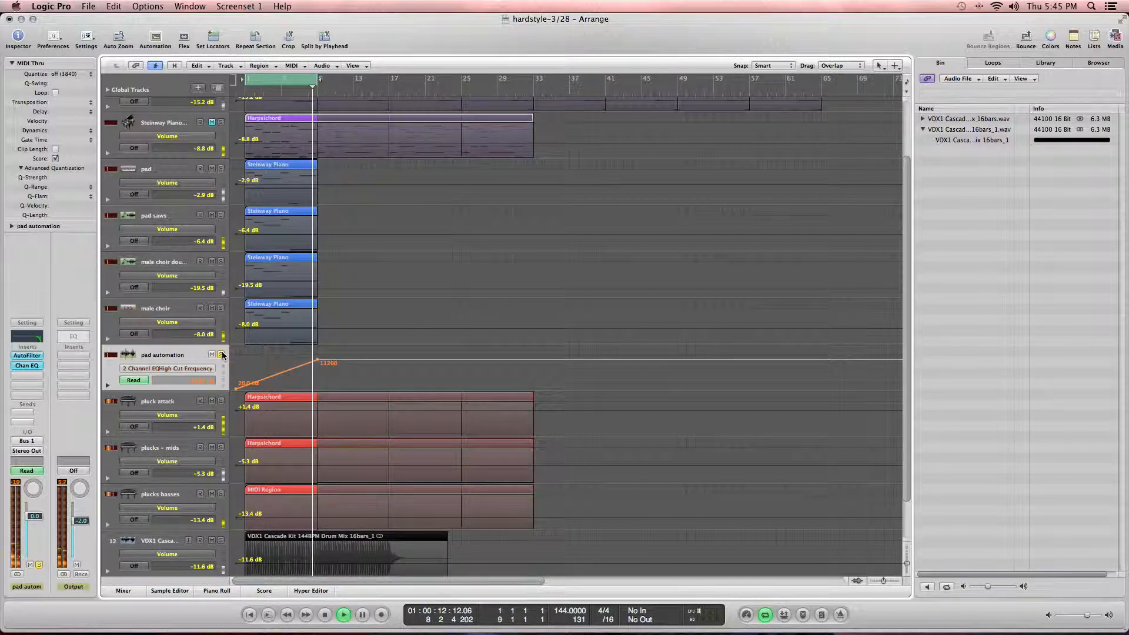
key("space")
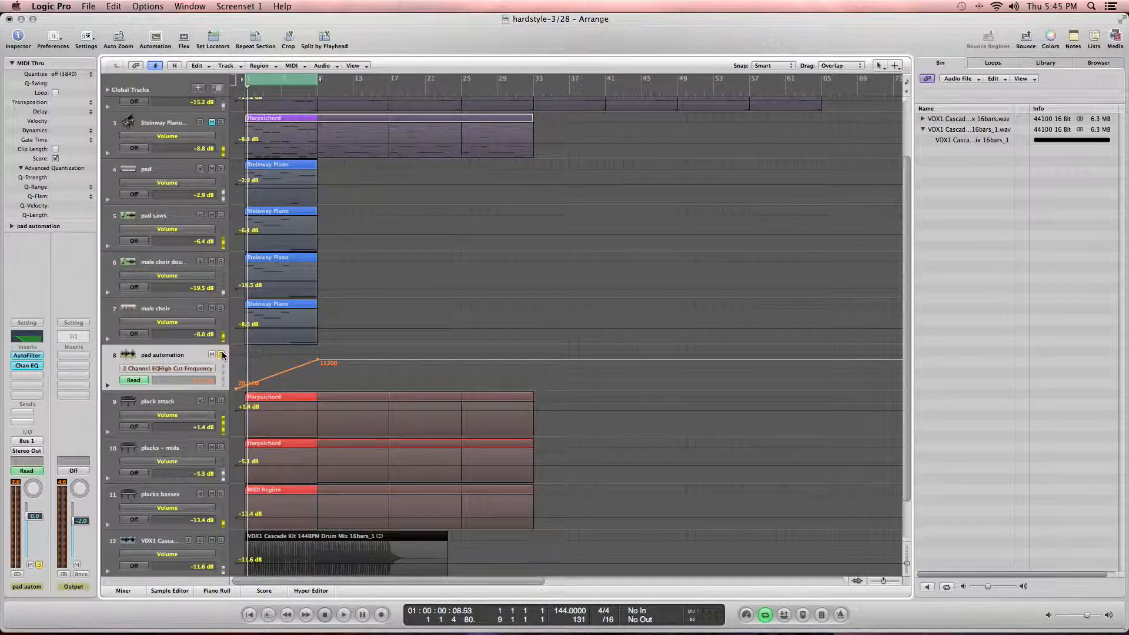
left_click(221, 355)
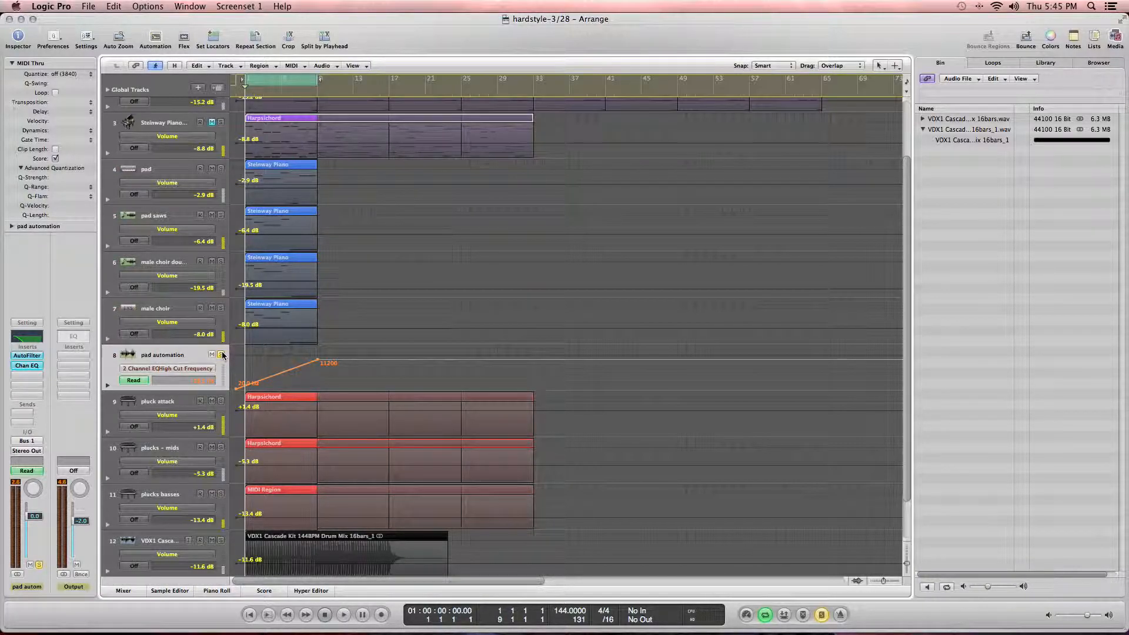
key("c")
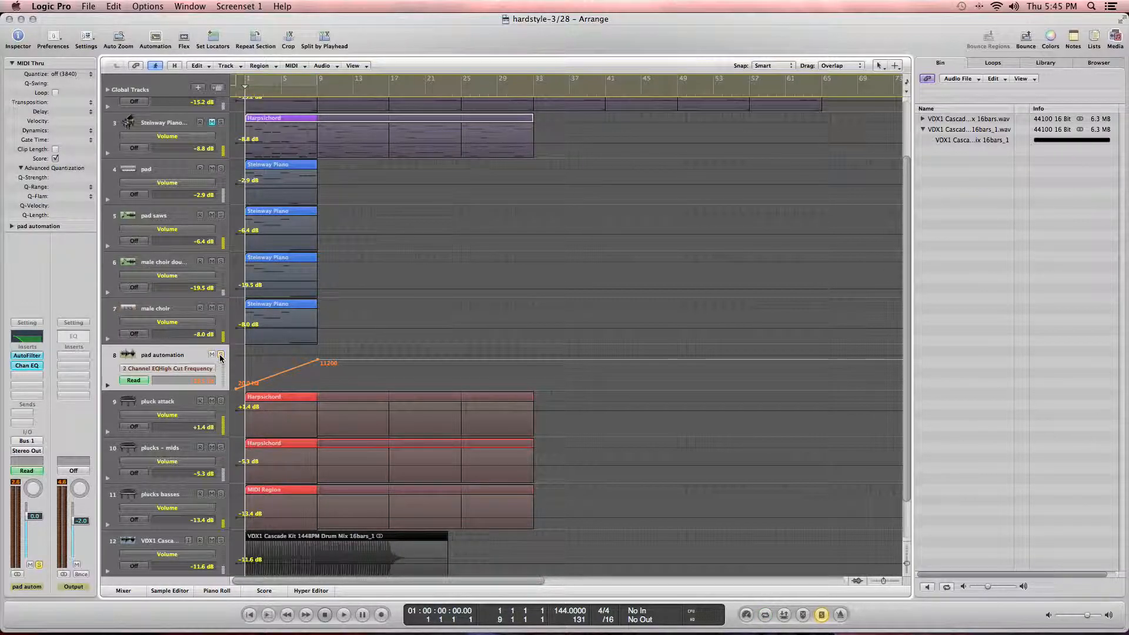
Step: Open the AutoFilter and compare the pad with the filter bypassed and active during playback
left_click(42, 357)
double_click(40, 357)
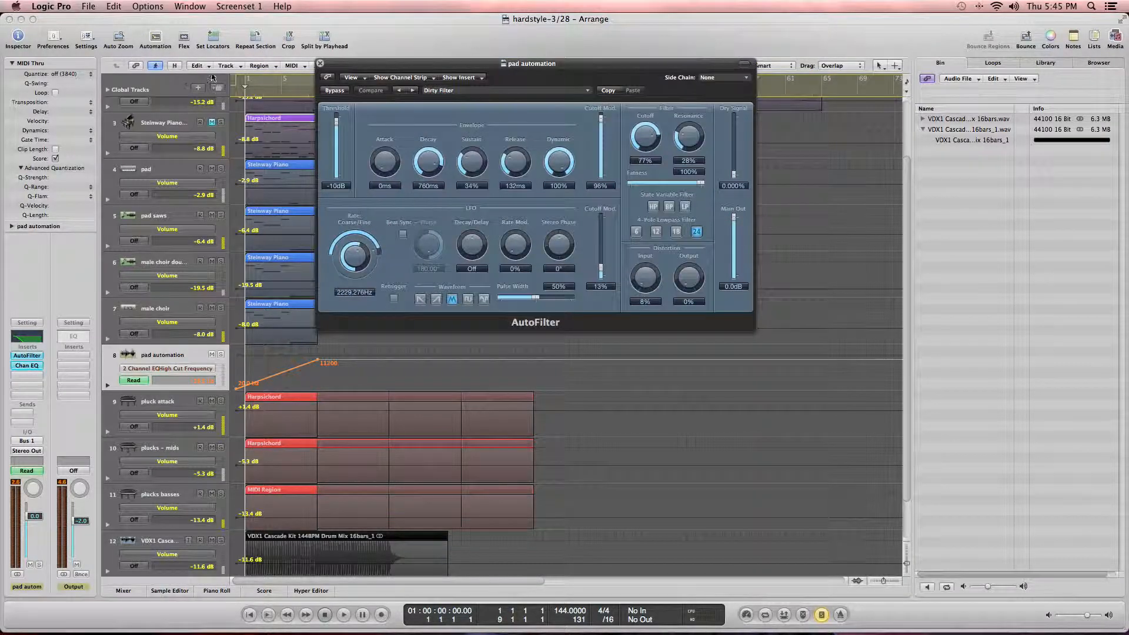
left_click(334, 91)
key("space")
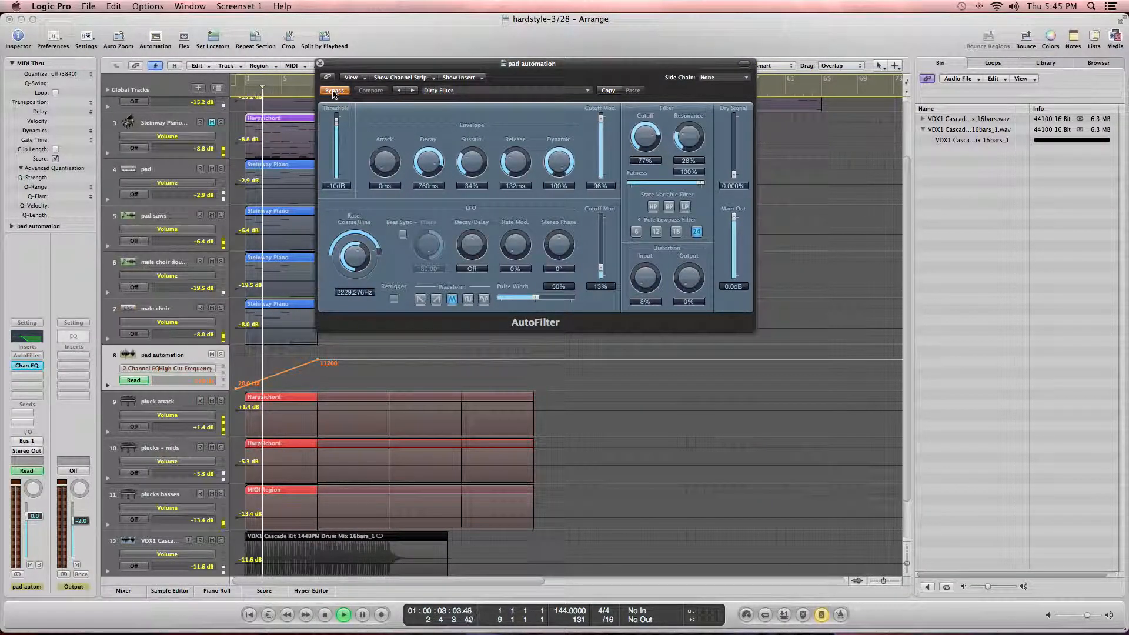
left_click(217, 353)
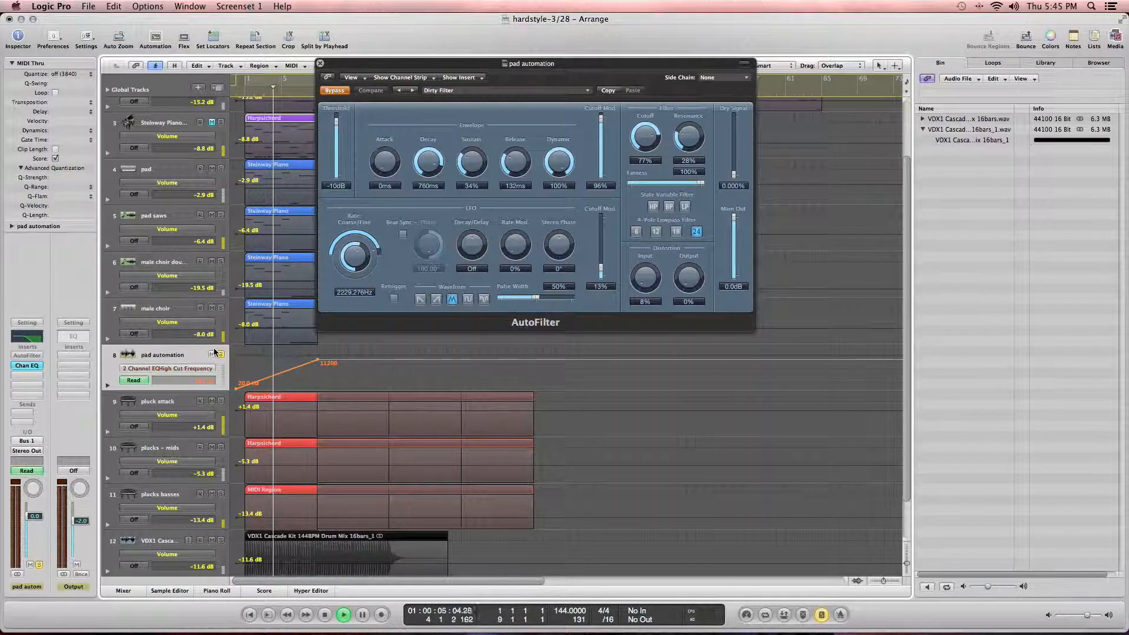
key("space")
key("space")
key("space")
key("Return")
key("space")
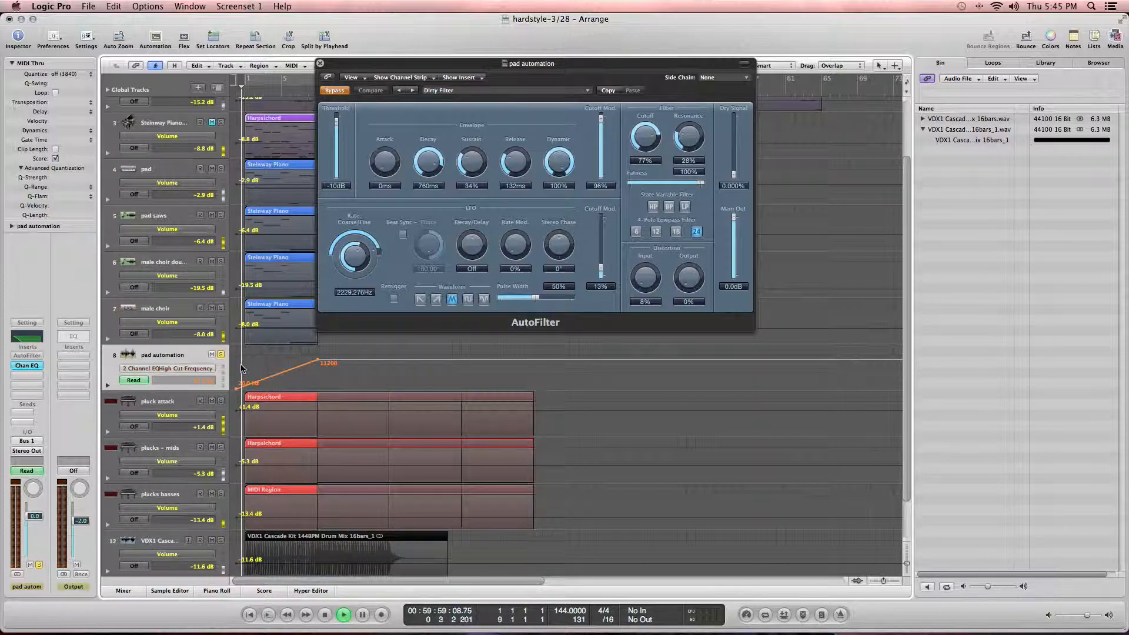
key("c")
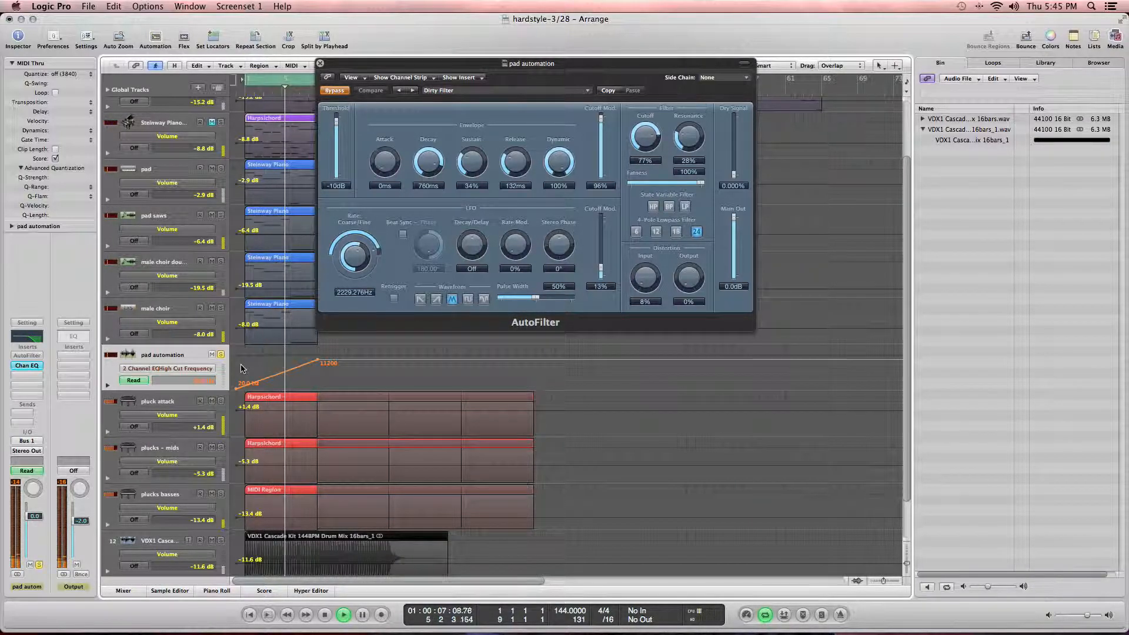
left_click(334, 91)
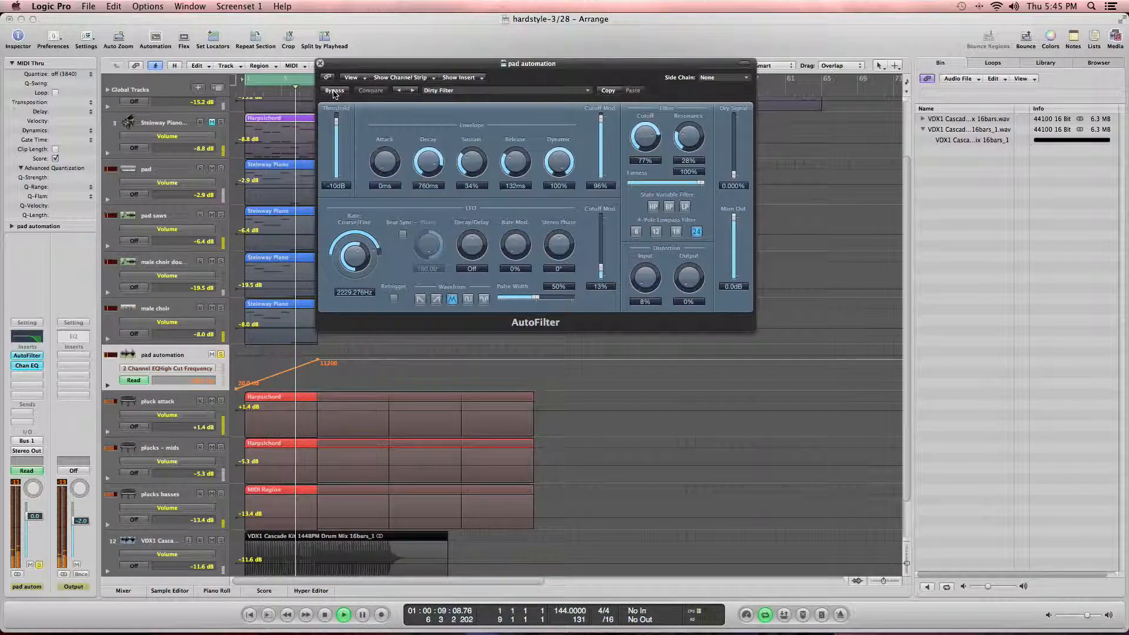
left_click(334, 91)
left_click(333, 90)
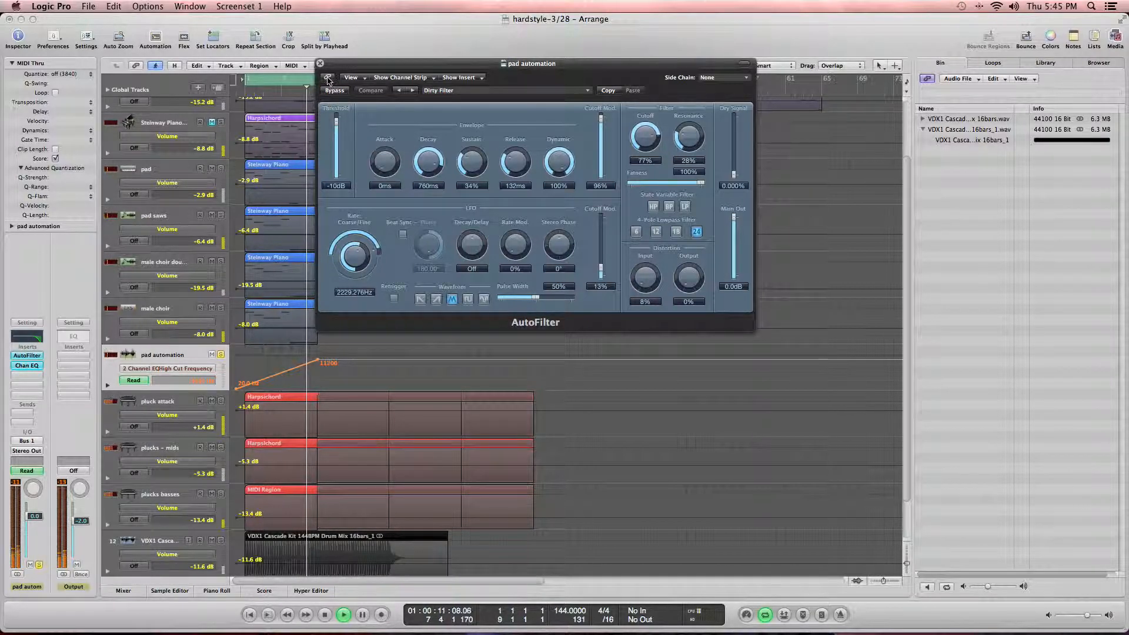
Step: Raise the AutoFilter's Dry Signal to 42.299% and play the section back
key("space")
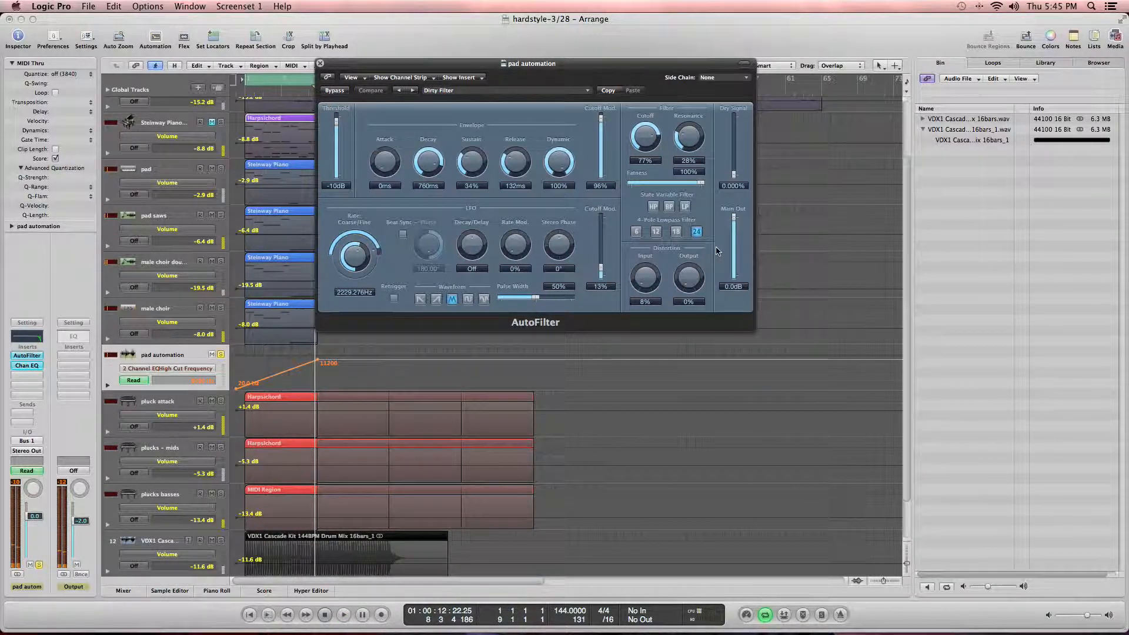
mouse_move(734, 174)
left_mouse_down()
mouse_move(733, 142)
mouse_move(734, 154)
left_mouse_up()
key("space")
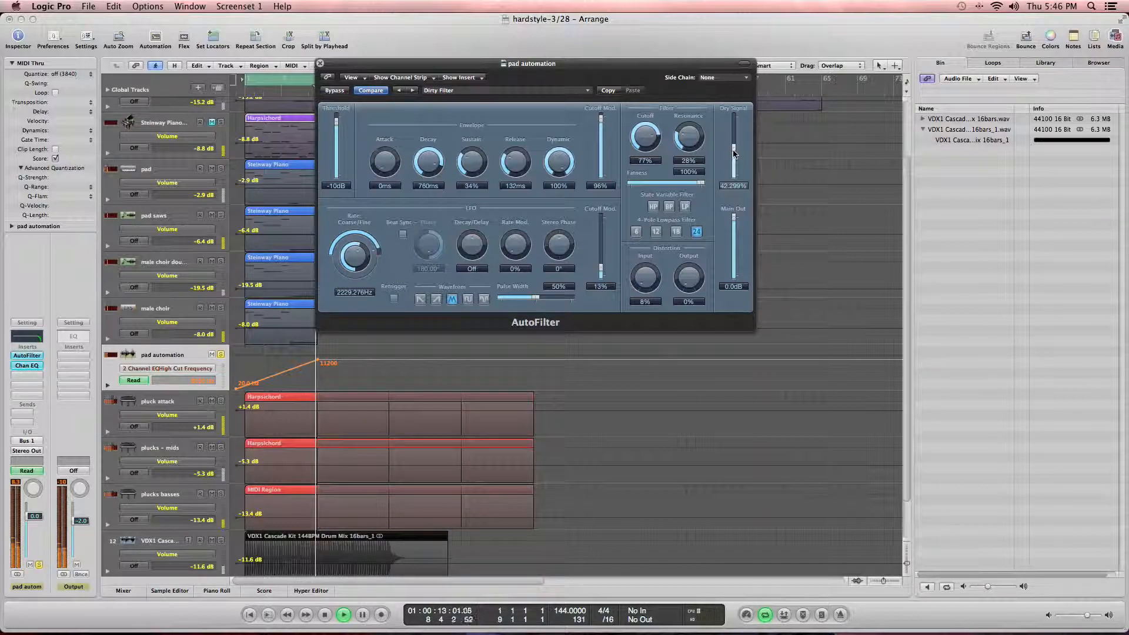
key("Return")
key("space")
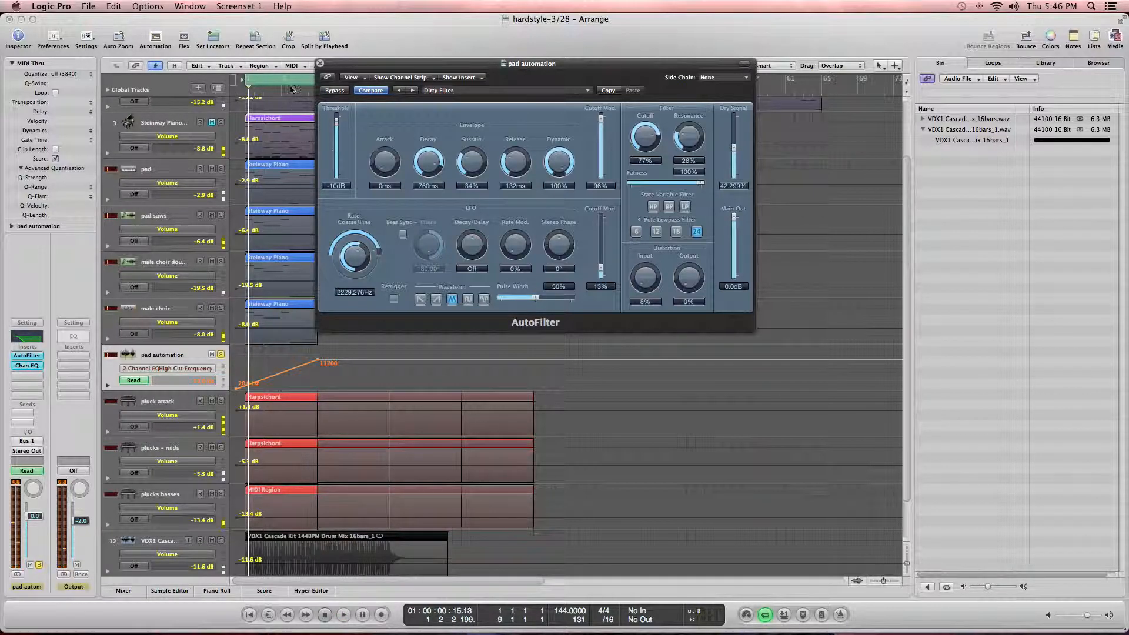
Step: Close the AutoFilter window, hide the automation lanes and save the project
left_click(319, 63)
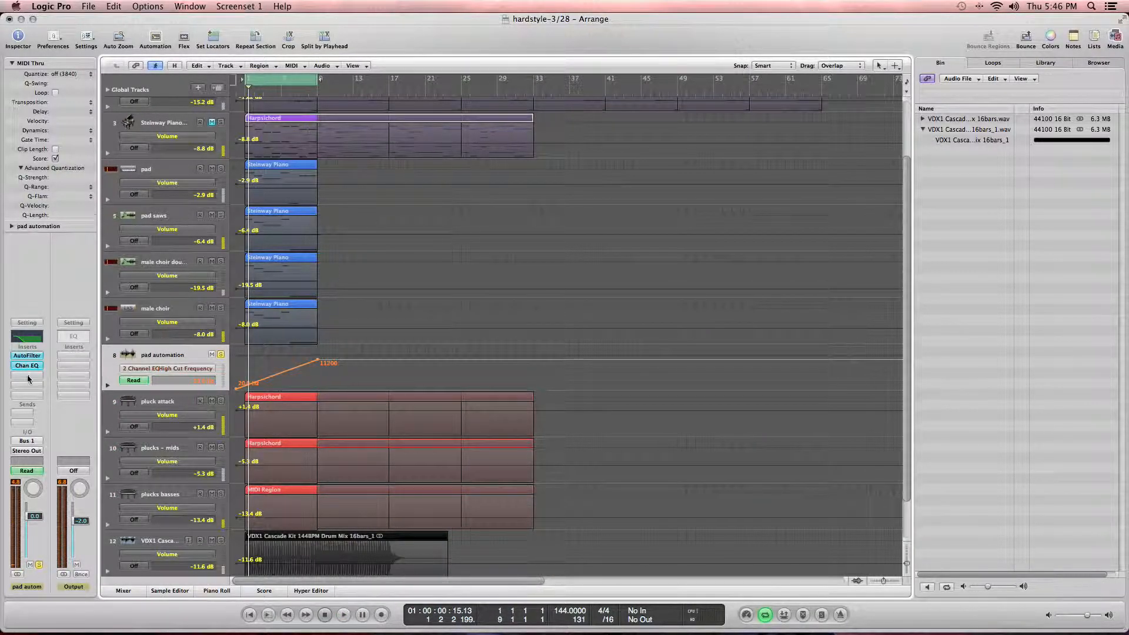
left_click(157, 42)
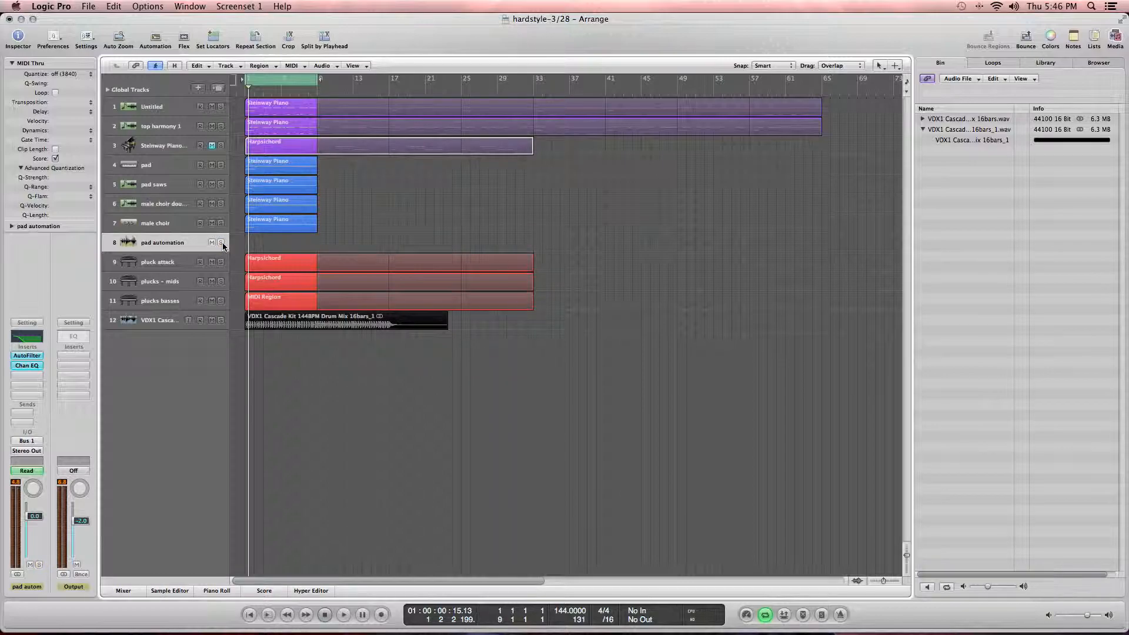
key("Return")
key("super+s")
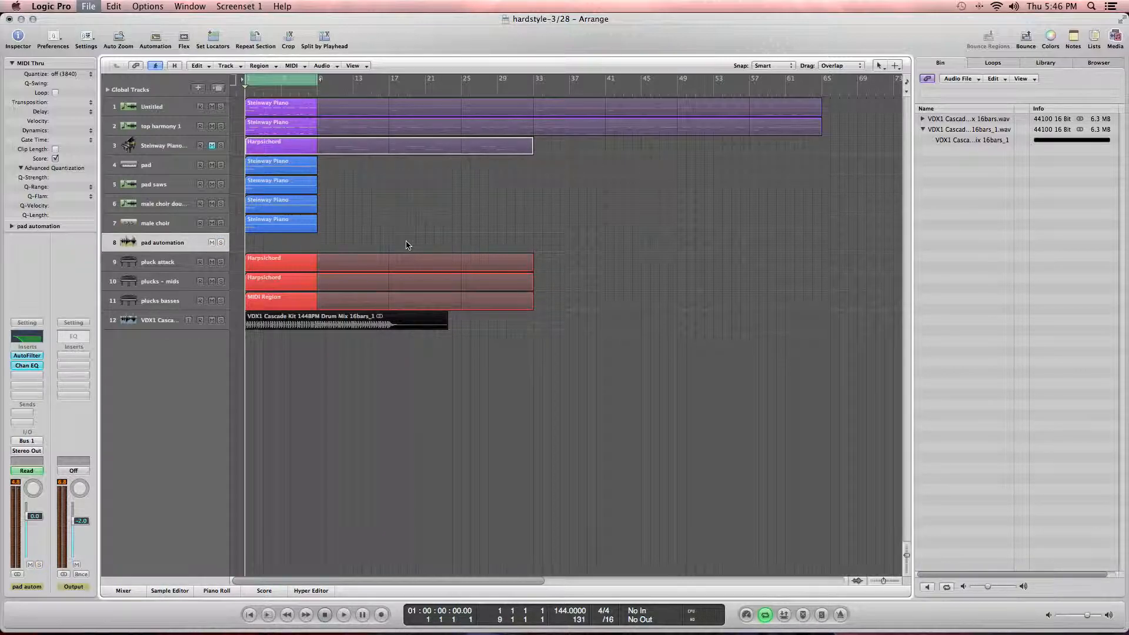